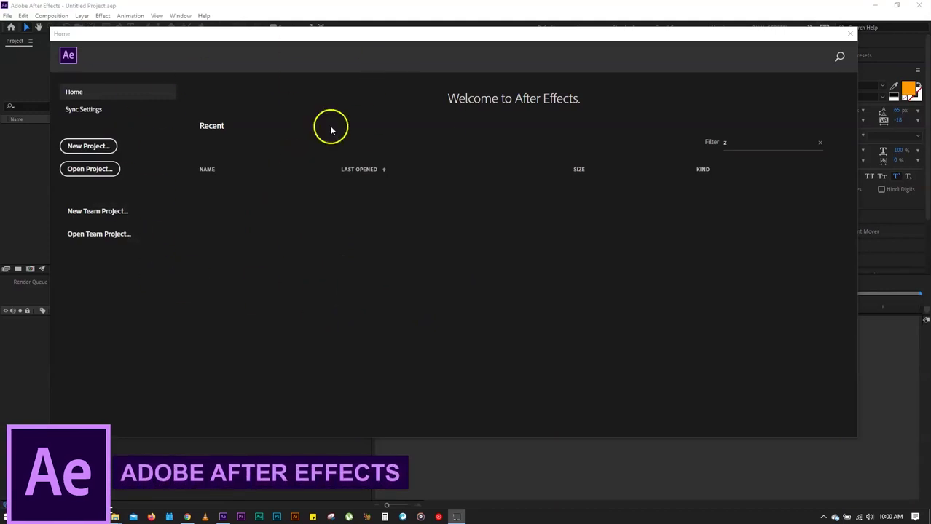
Start a new project from the Home screen
left_click(79, 147)
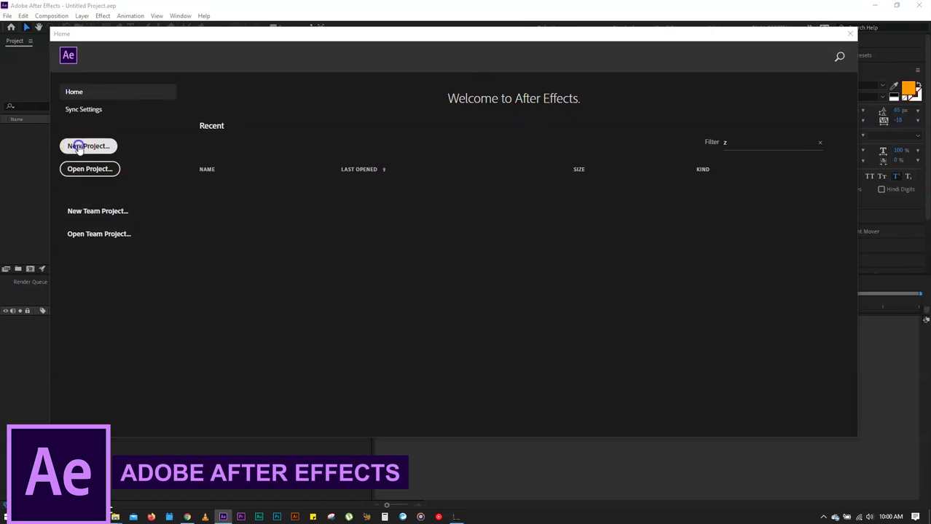
left_click(80, 148)
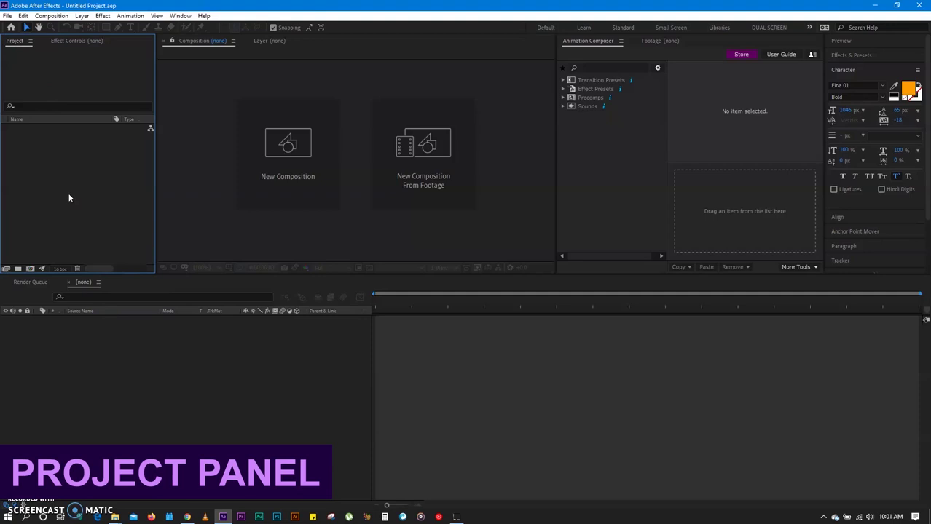
Look over the Effect Controls, Project and Composition panels in turn
left_click(64, 42)
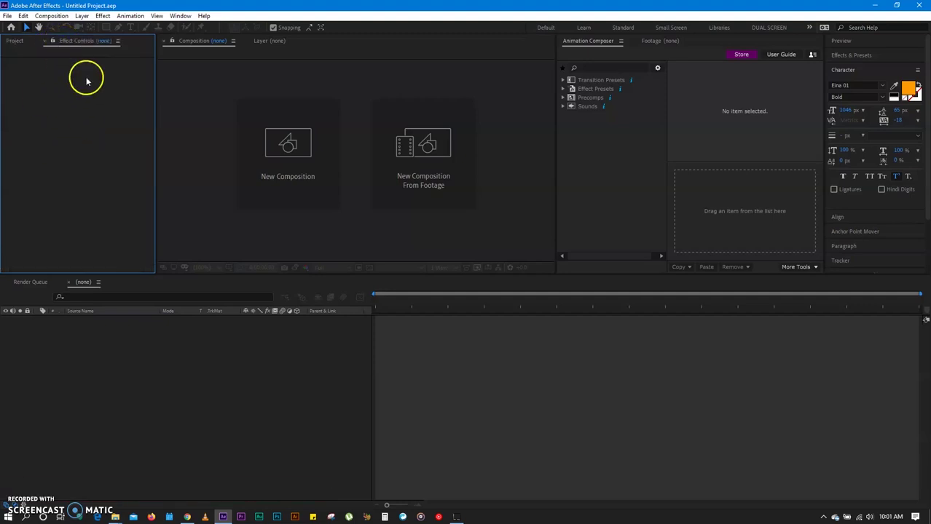
left_click(19, 42)
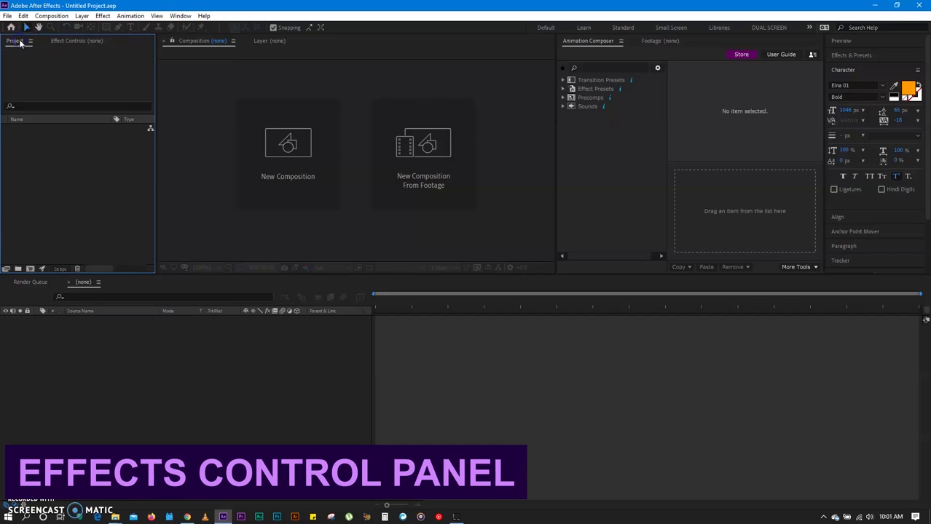
left_click(189, 44)
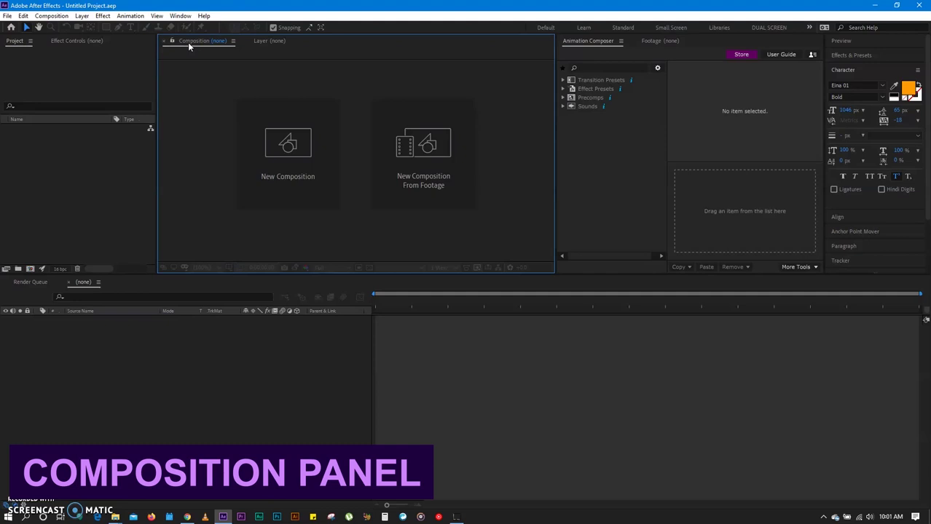
Examine the Preview, Effects & Presets, Character, Align, Anchor Point Mover and Paragraph panels one by one, collapsing each again
left_click(880, 42)
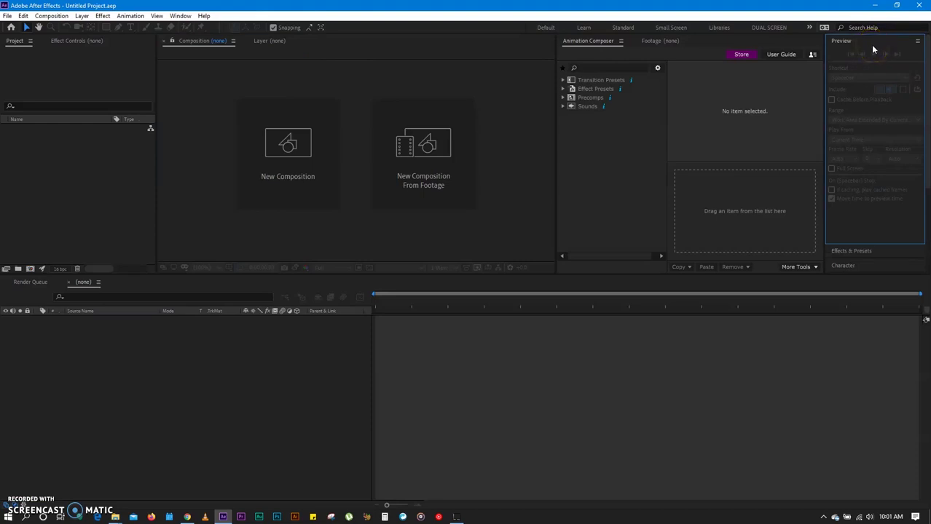
left_click(870, 44)
left_click(863, 55)
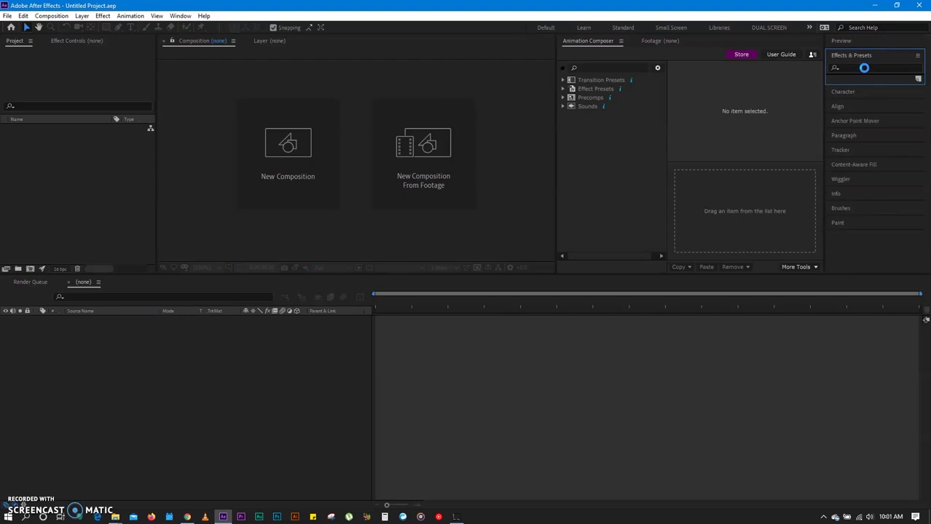
left_click(864, 67)
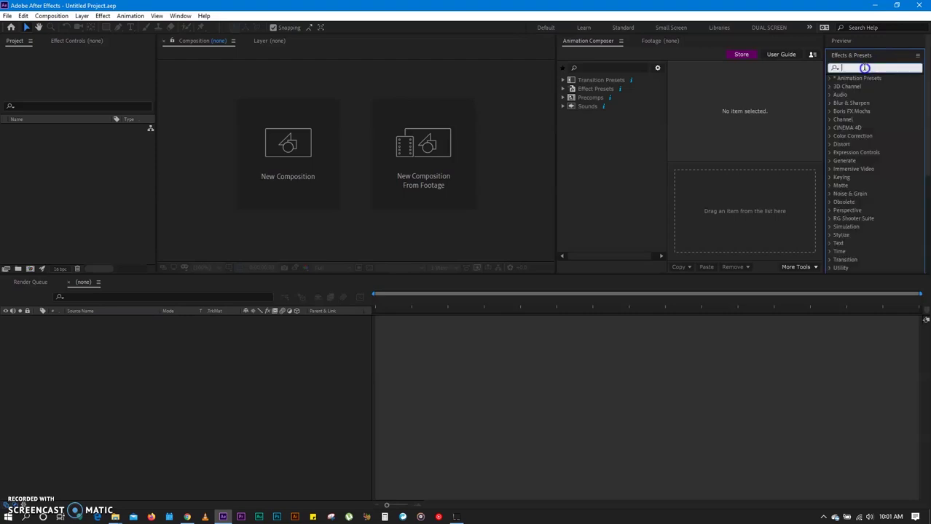
left_click(861, 55)
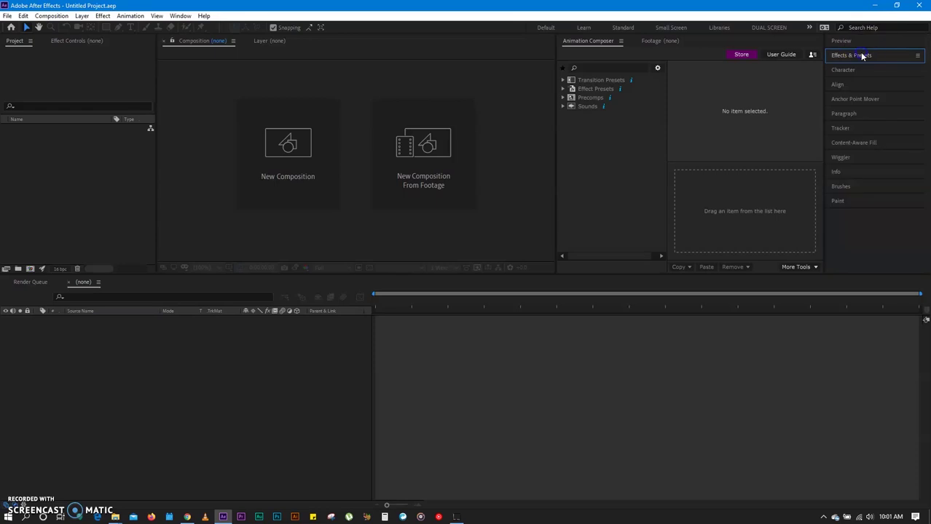
left_click(847, 71)
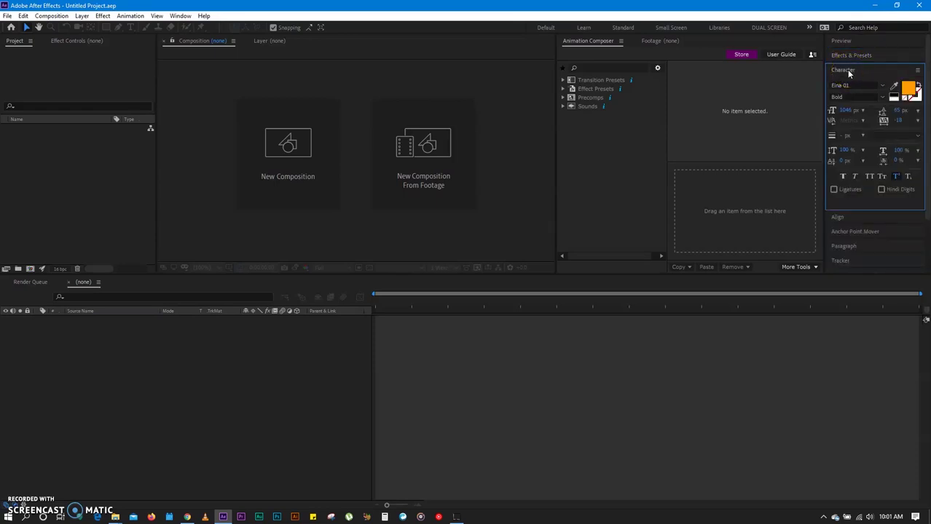
left_click(848, 71)
left_click(840, 85)
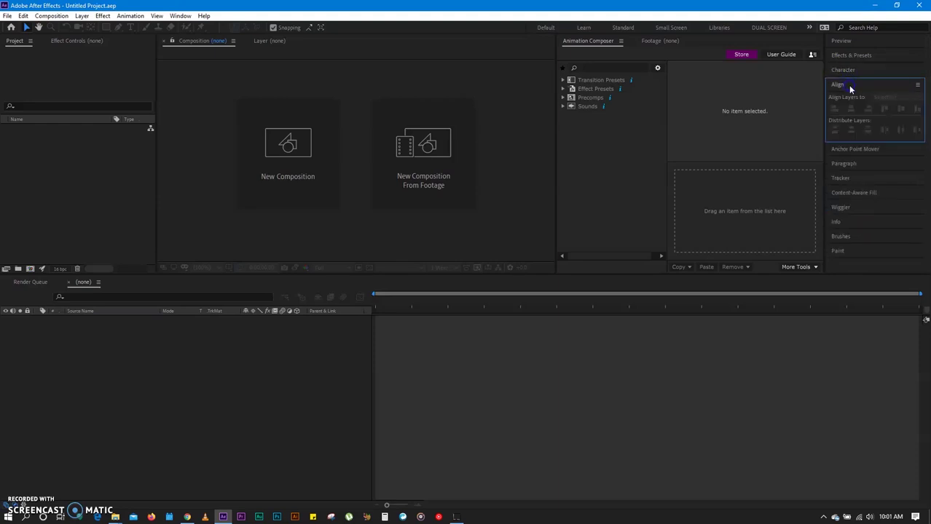
left_click(850, 87)
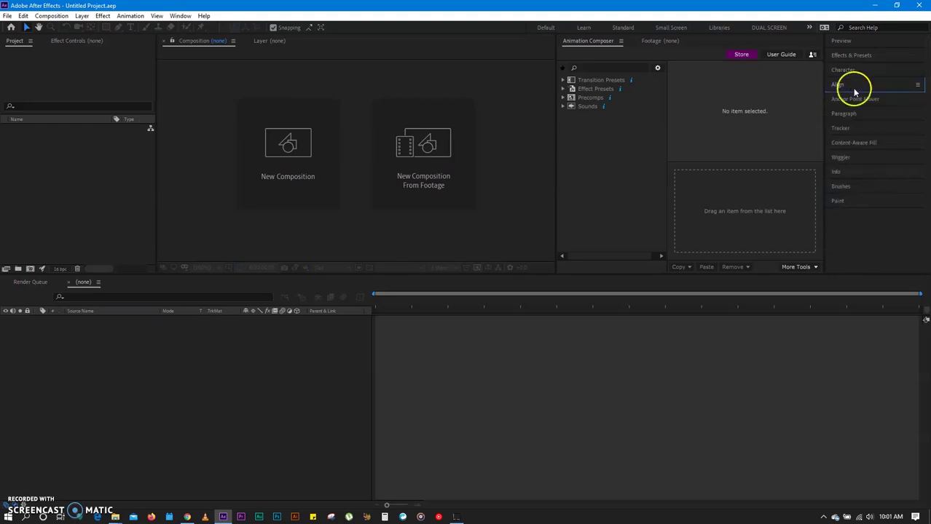
left_click(857, 100)
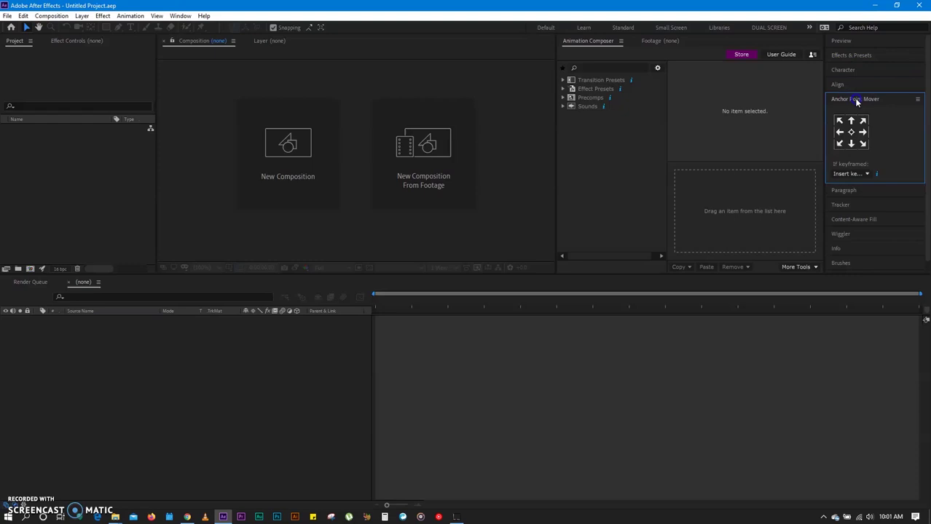
left_click(856, 100)
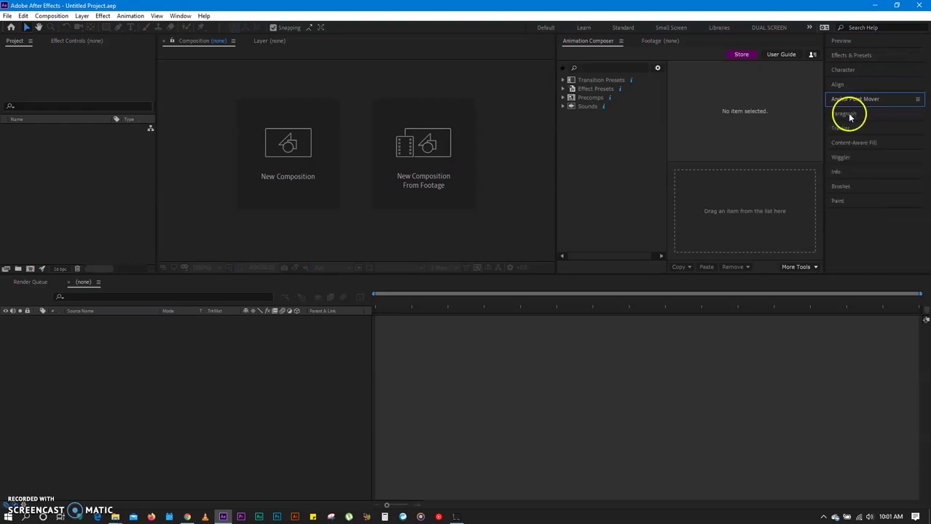
left_click(847, 115)
left_click(847, 115)
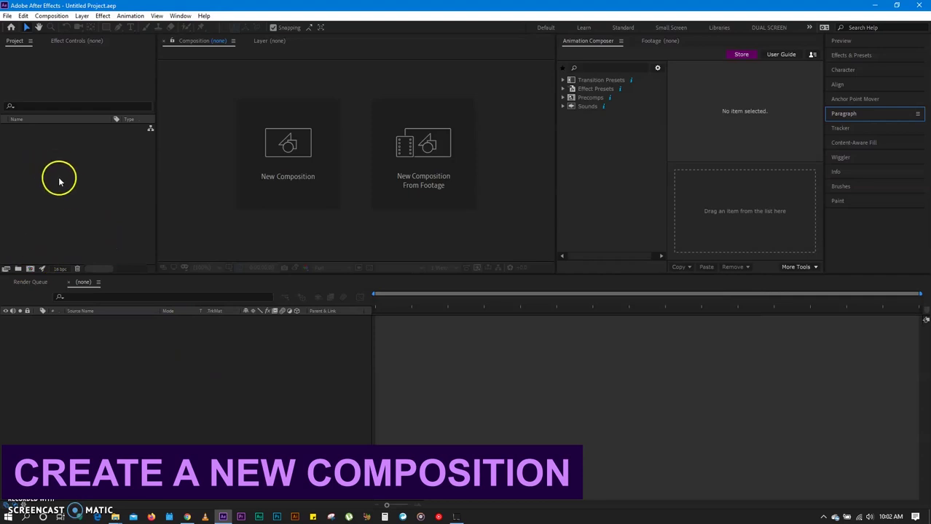
Begin a new composition and name it "new comp"
left_click(62, 17)
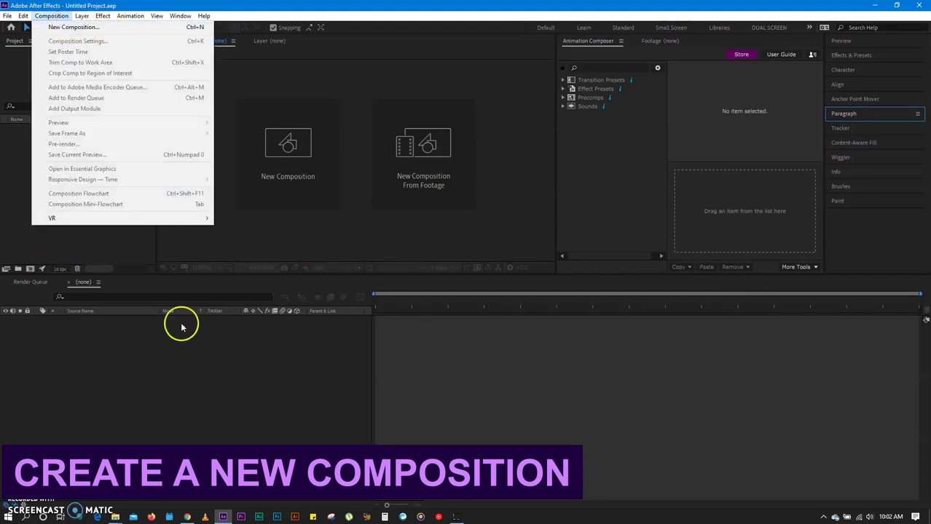
left_click(23, 229)
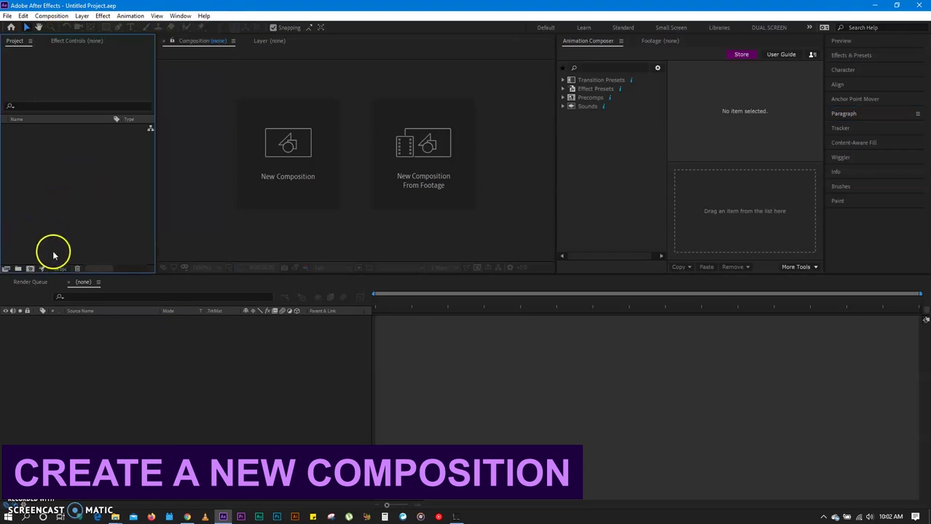
left_click(30, 269)
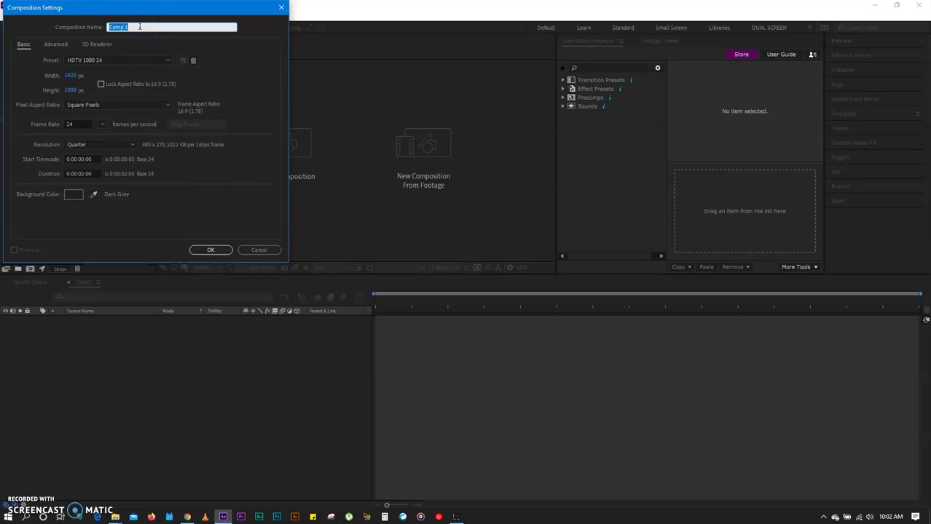
type("new comp")
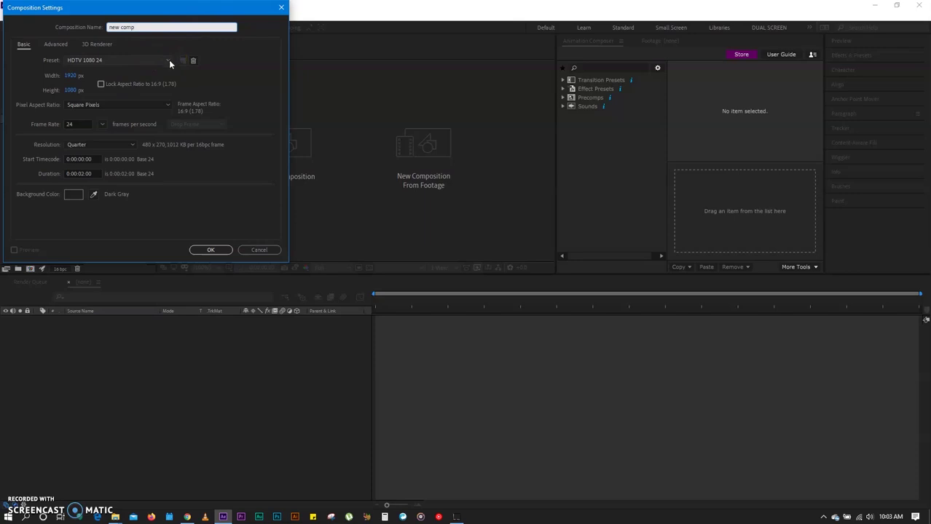
left_click(75, 76)
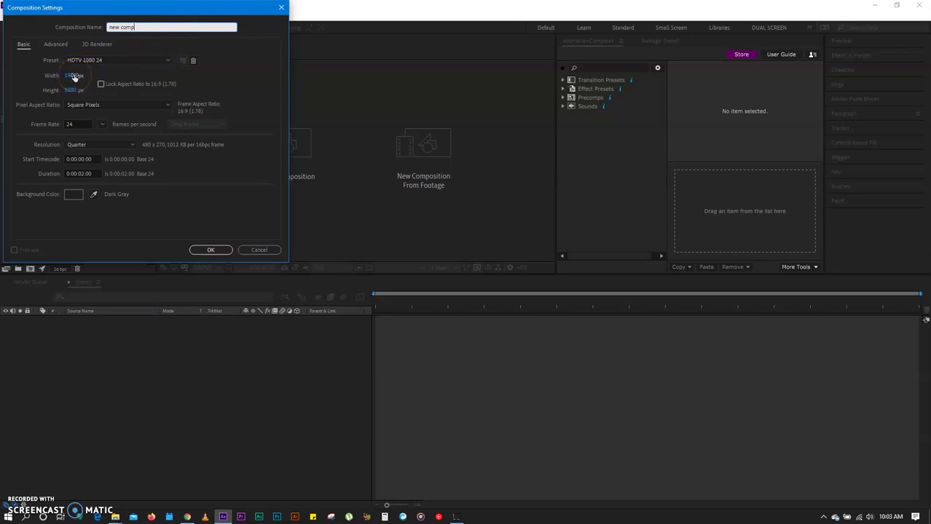
left_click(114, 99)
Set the composition's duration to 0:00:05:00 and create it
left_click(82, 172)
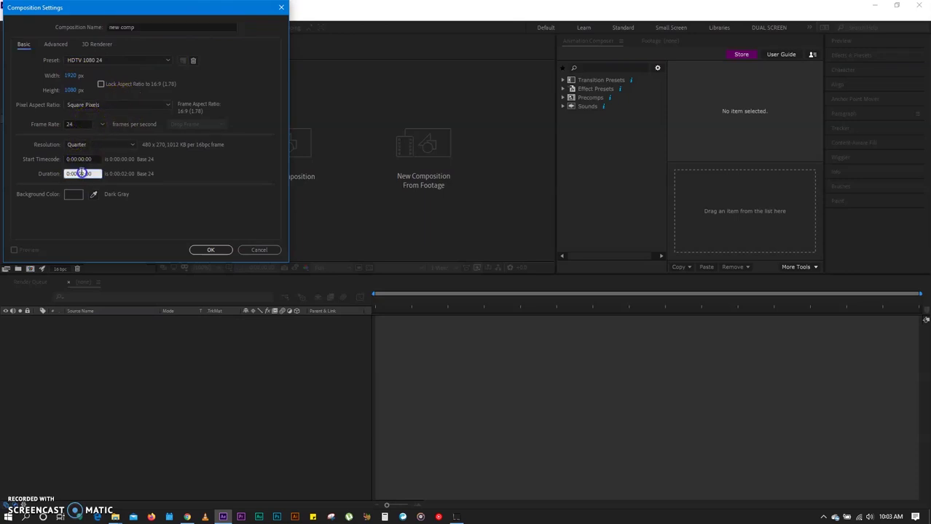
left_click(87, 173)
type("5")
left_click(104, 213)
key("BackSpace")
left_click(206, 251)
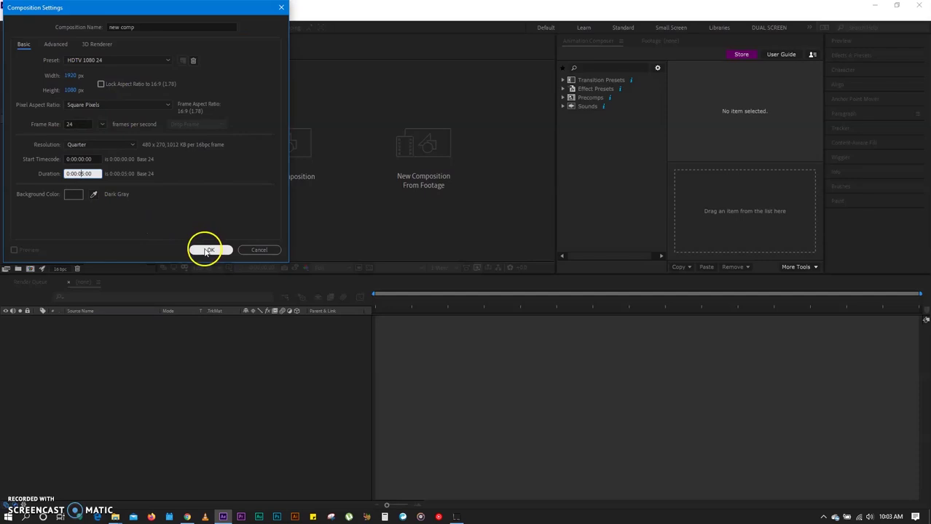
Reopen the settings of new comp and try several background colours, ending with a pale green
left_click(260, 389)
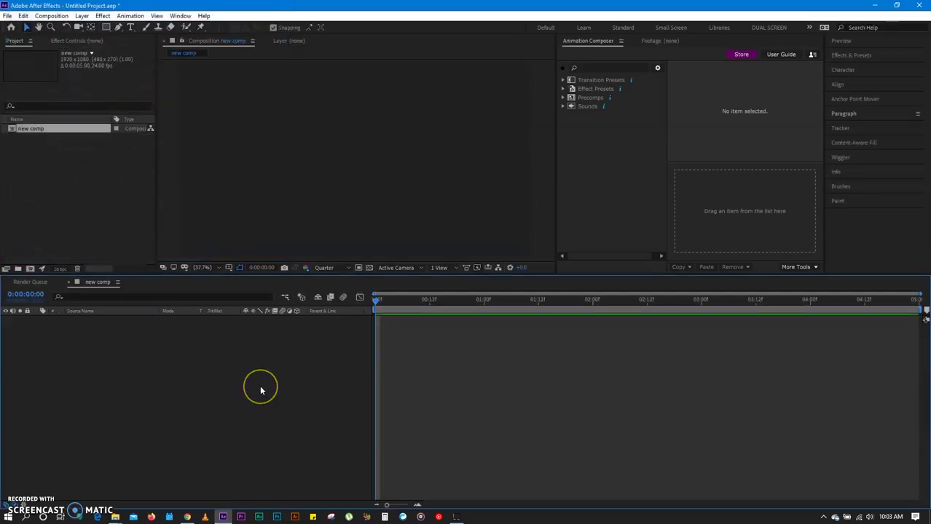
right_click(261, 391)
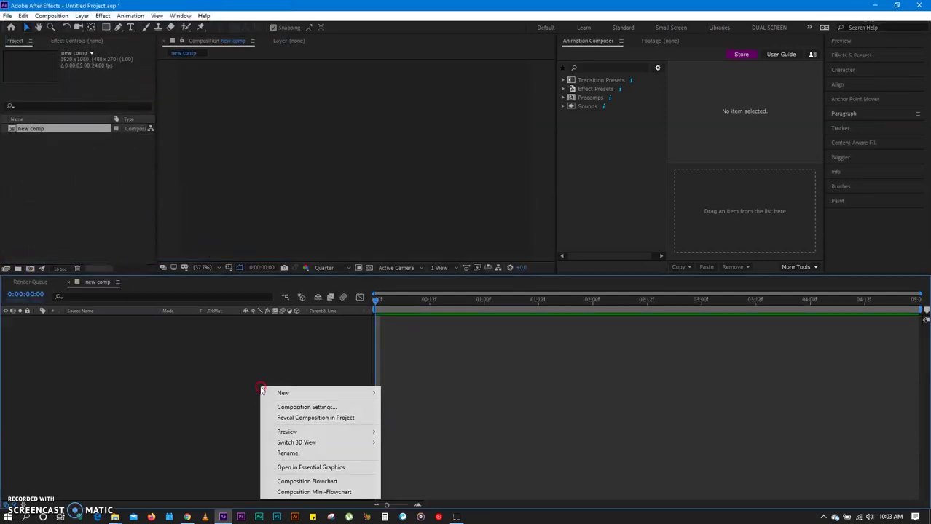
left_click(312, 408)
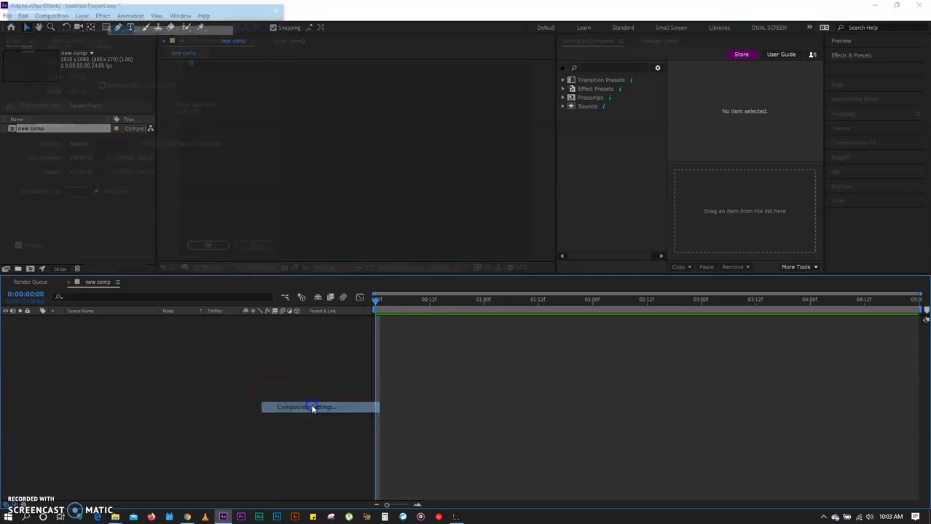
left_click(73, 195)
left_click(78, 59)
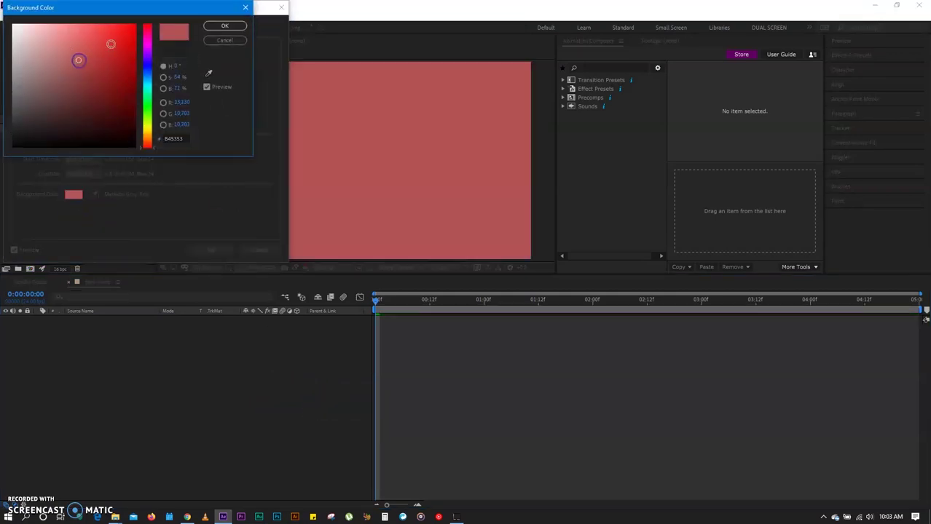
left_click(121, 88)
left_click(22, 38)
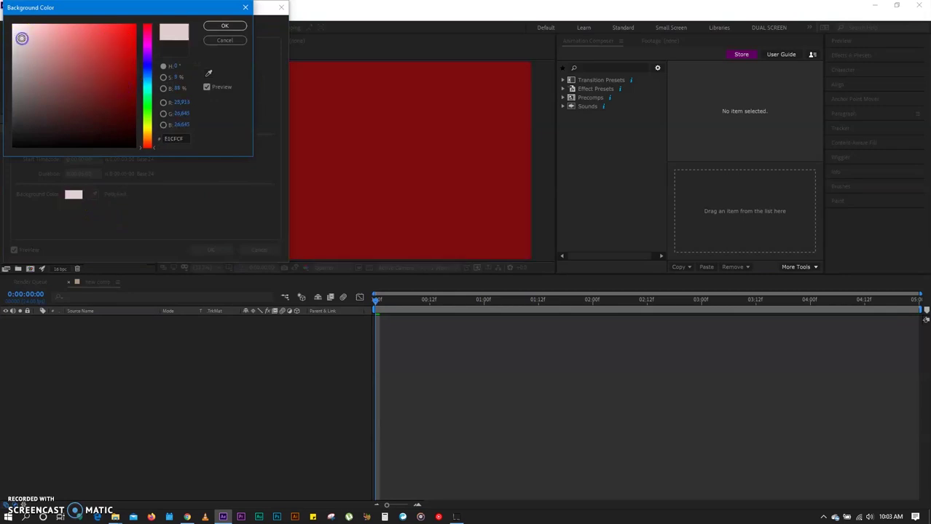
left_click(146, 68)
left_click(147, 96)
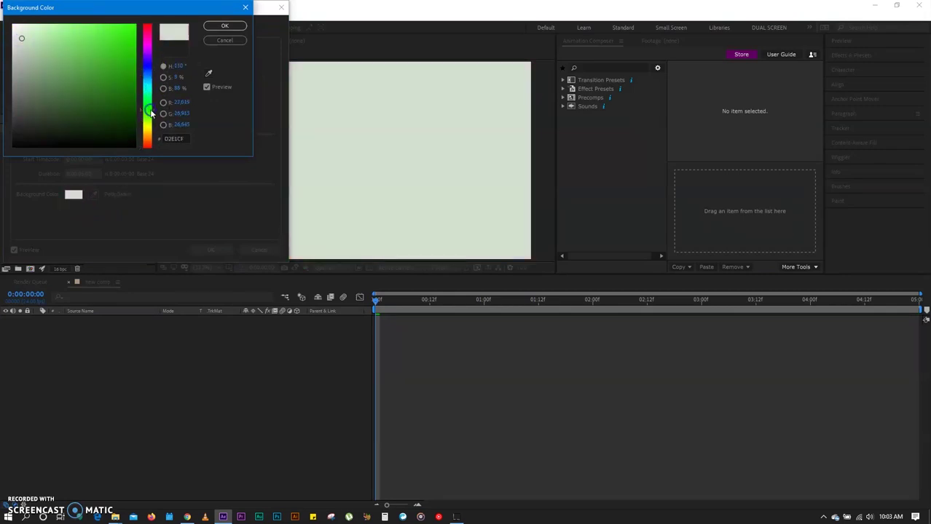
left_click(225, 26)
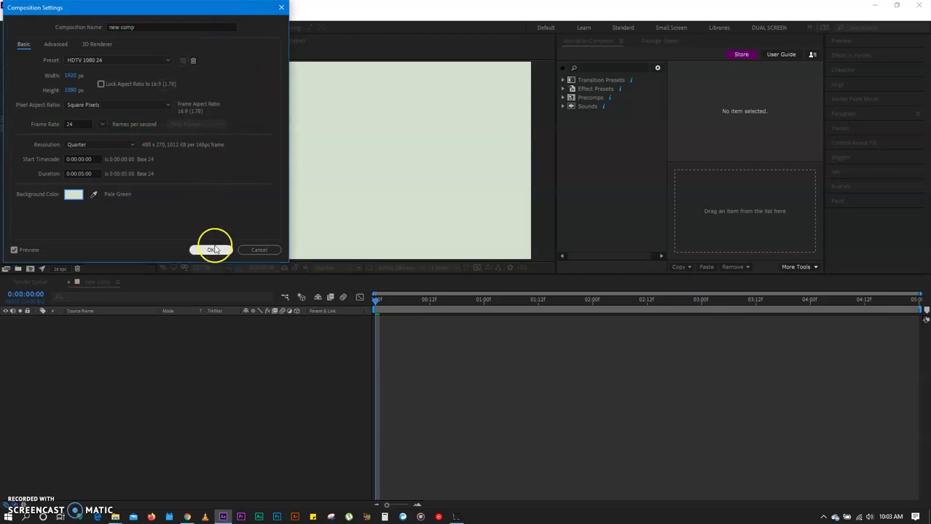
Set the background colour of new comp to black and apply the composition settings
left_click(74, 194)
left_click_drag(56, 112, 44, 147)
left_click(224, 26)
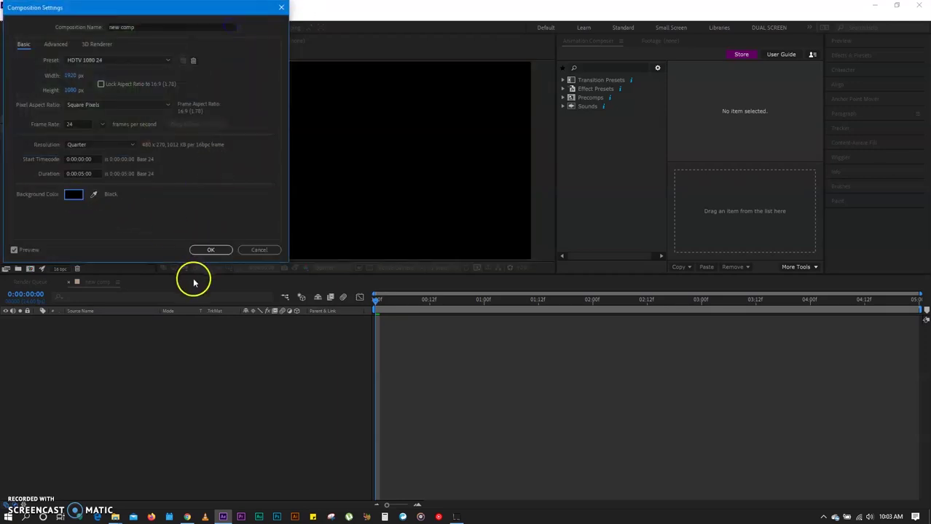
left_click(211, 250)
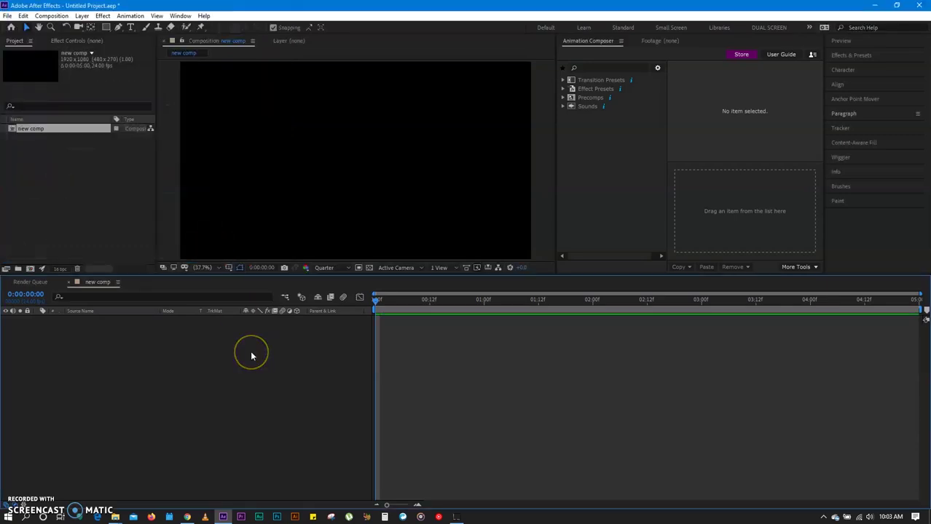
Preview the empty composition from its start and leave the current time at 0:00:01:00
left_click(190, 371)
left_click(201, 374)
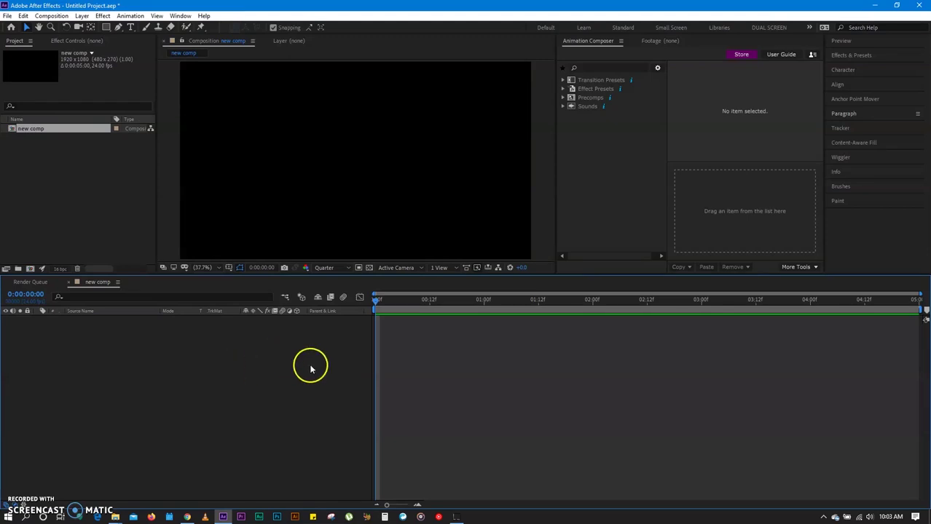
left_click_drag(383, 294, 325, 328)
left_click(368, 310)
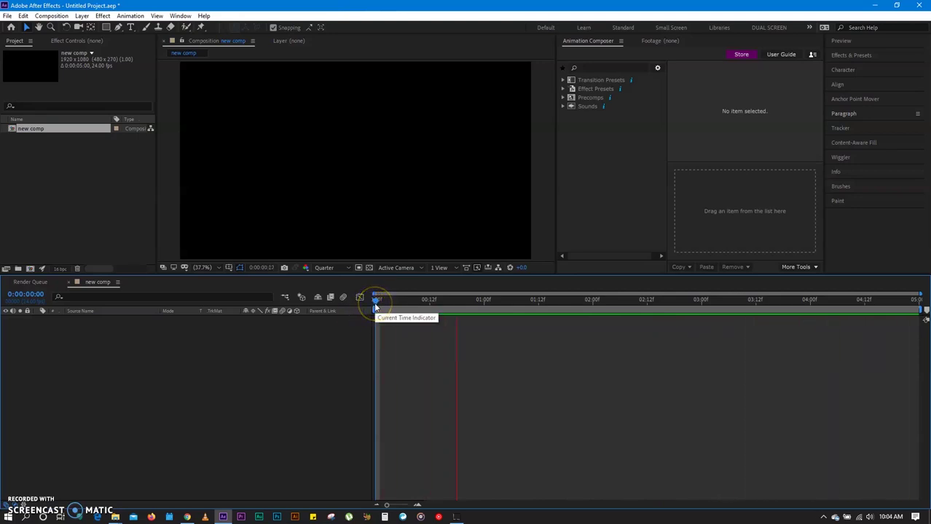
left_click(217, 383)
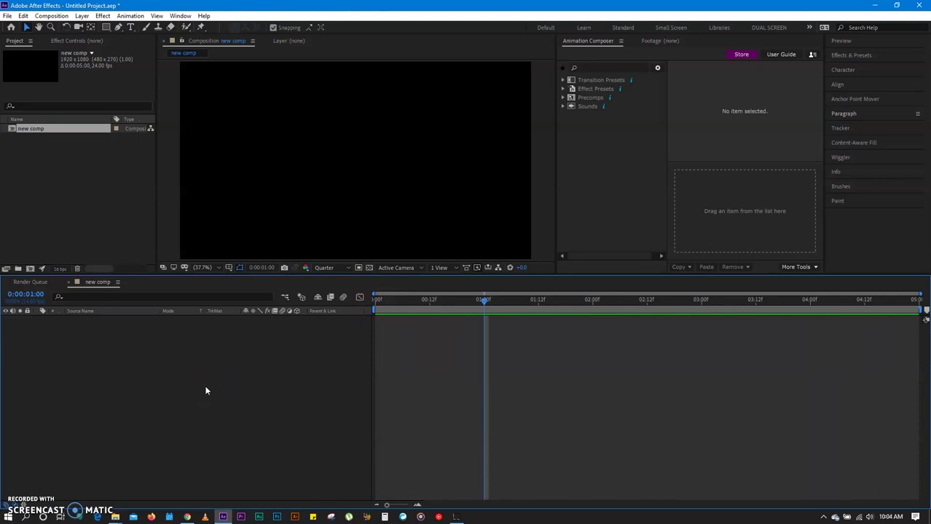
Draw a green square without a stroke in the upper-left area of the composition with the Rectangle Tool
left_click(192, 382)
left_click(128, 377)
left_click(106, 27)
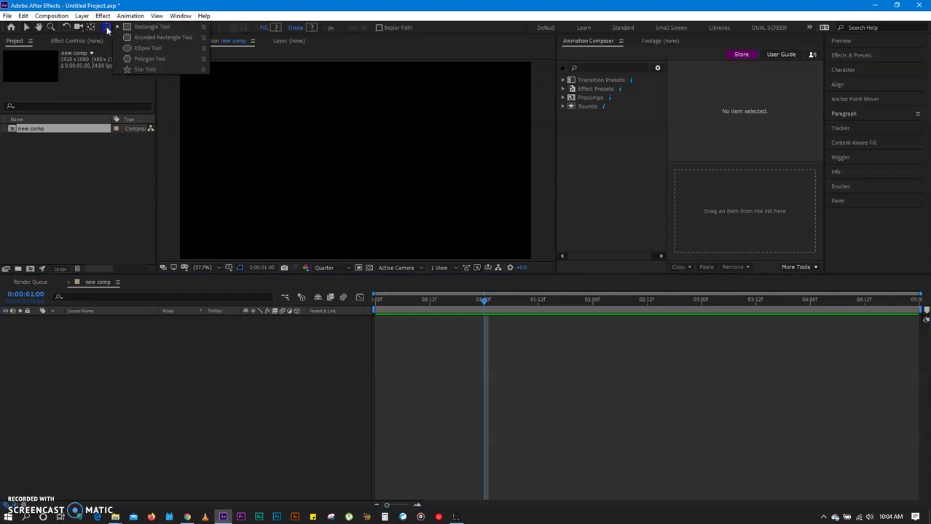
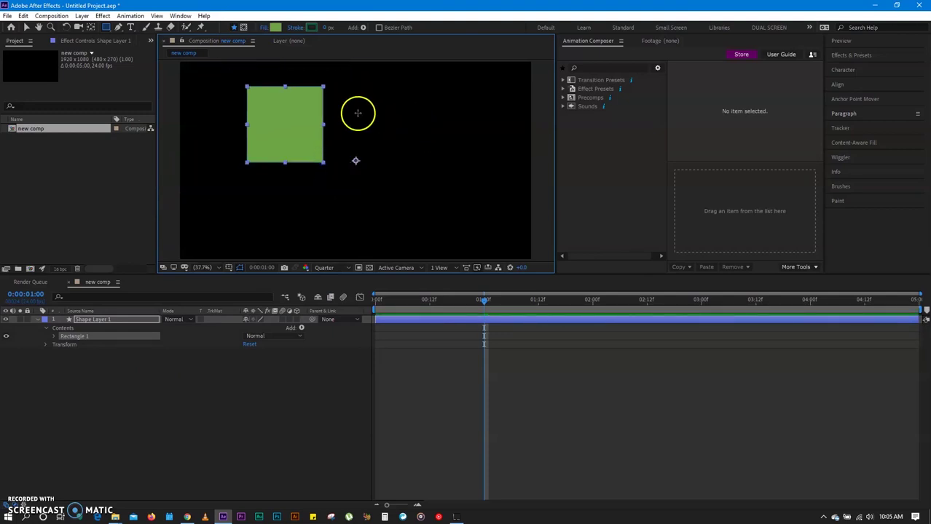
Align the green square to the horizontal and vertical centre of the composition
left_click(845, 85)
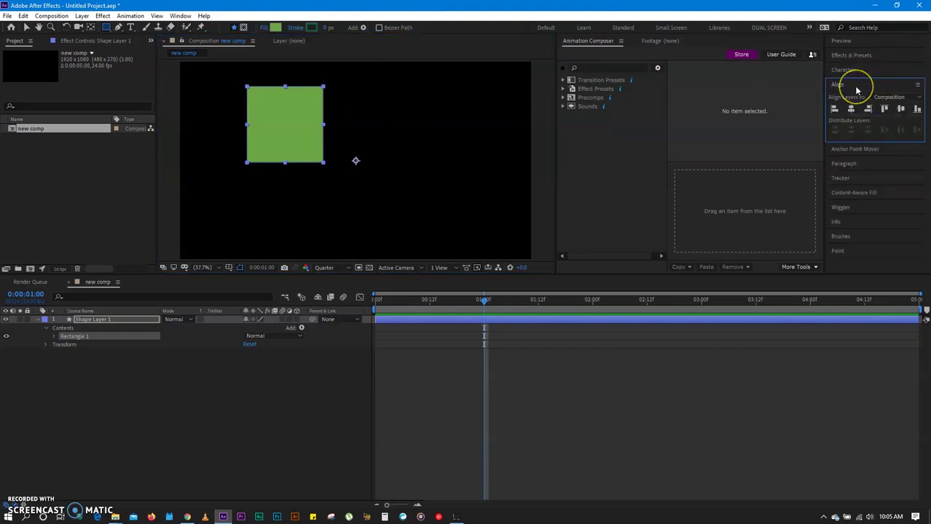
left_click(851, 109)
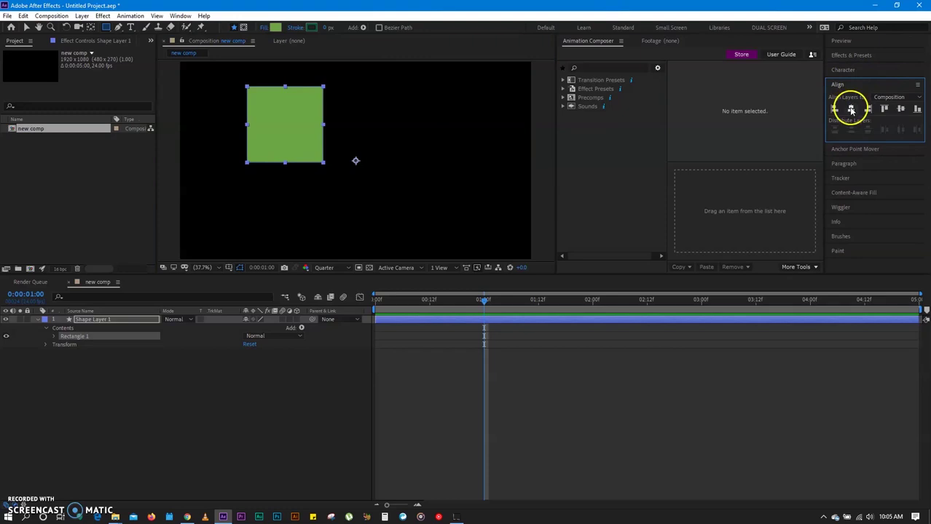
left_click(901, 108)
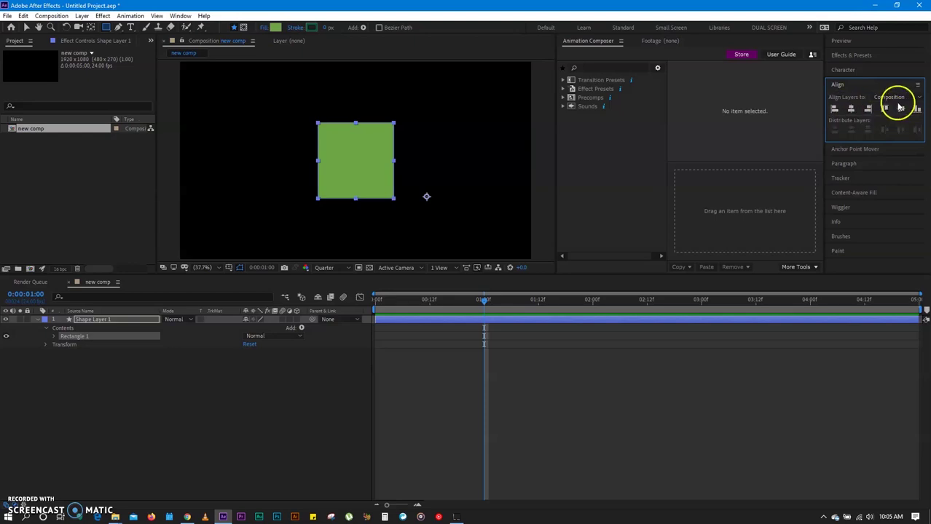
Show the Anchor Point Mover, select Shape Layer 1 and try rotating the square around its off-centre anchor point
left_click(856, 150)
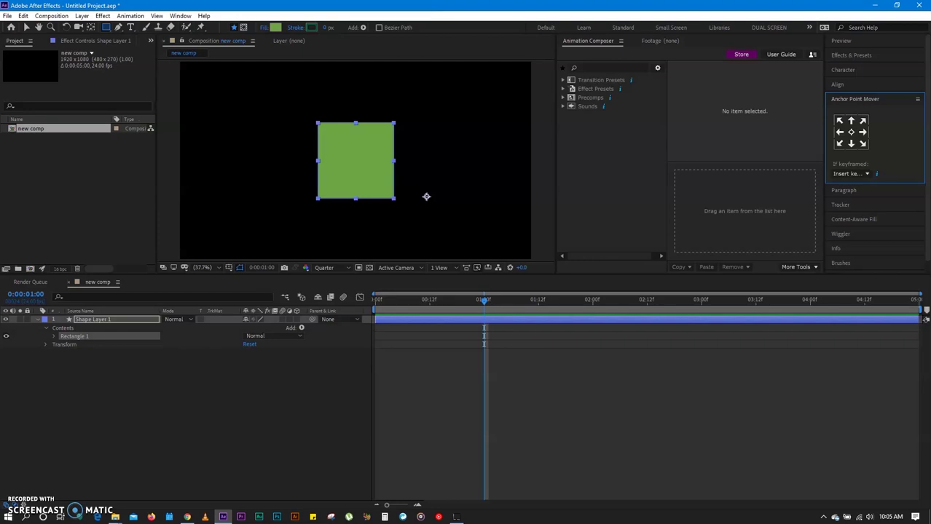
left_click(96, 319)
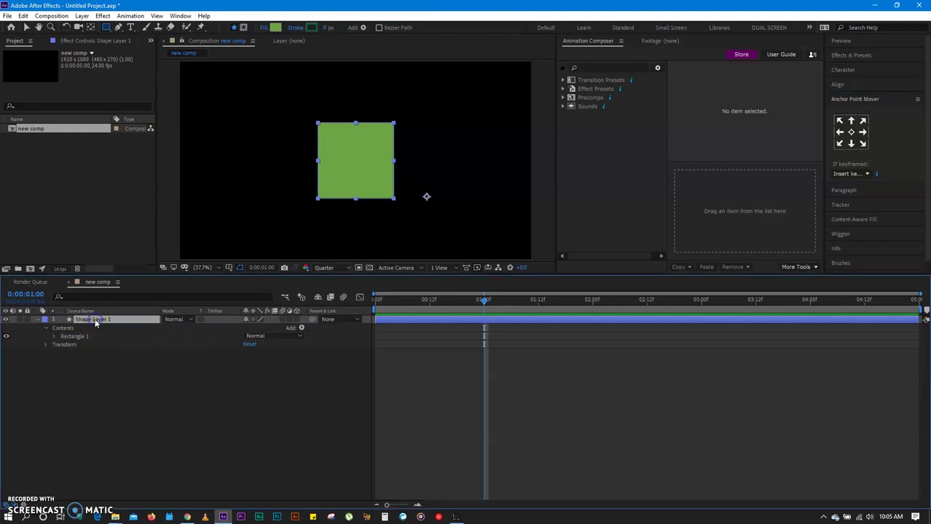
left_click(67, 28)
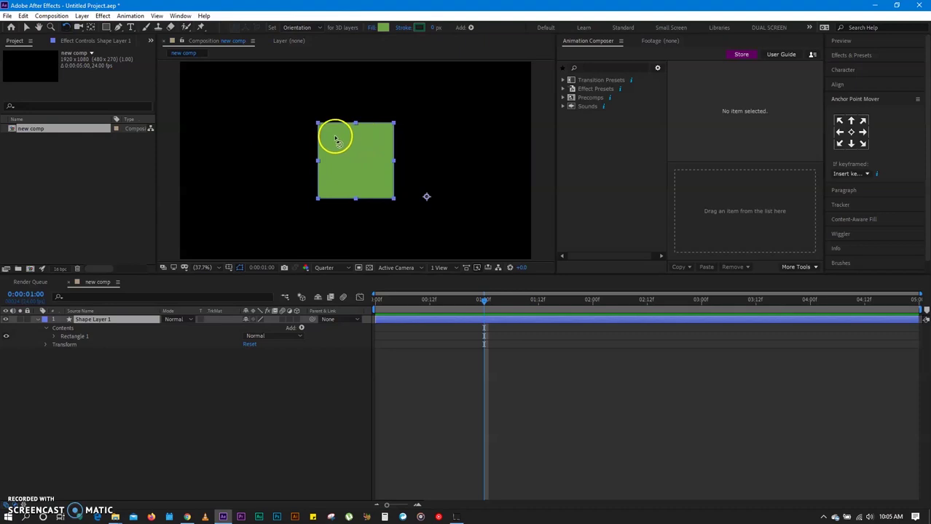
left_click_drag(331, 139, 405, 187)
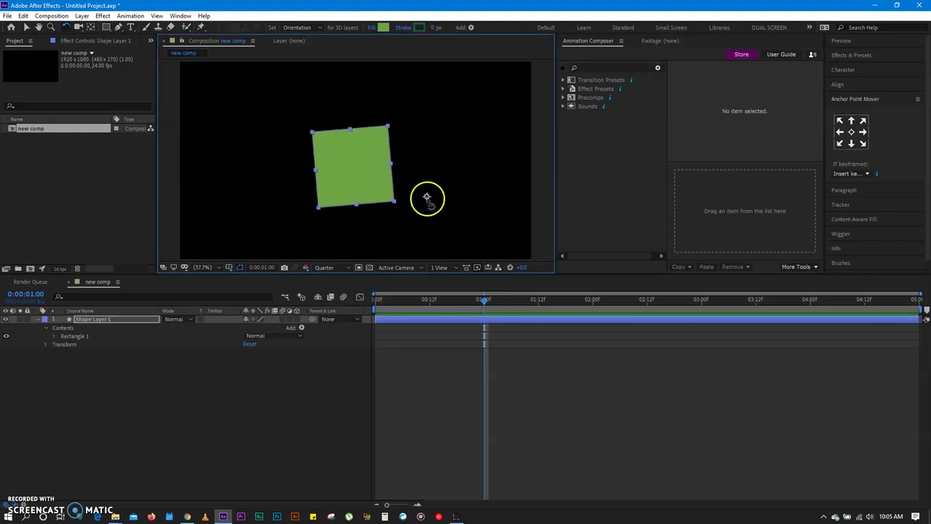
left_click_drag(327, 146, 370, 172)
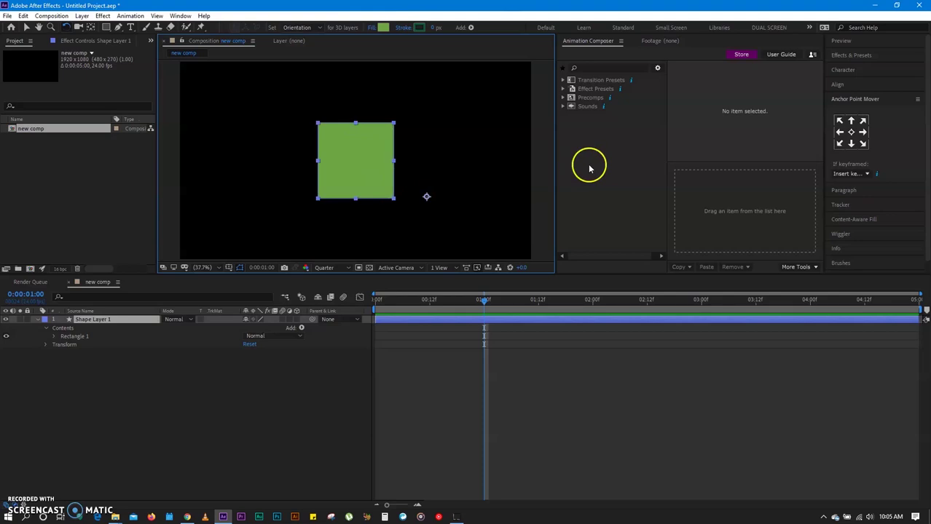
Move the anchor point to the square's centre, try rotating the square by about 45 degrees and undo the rotation
left_click(852, 133)
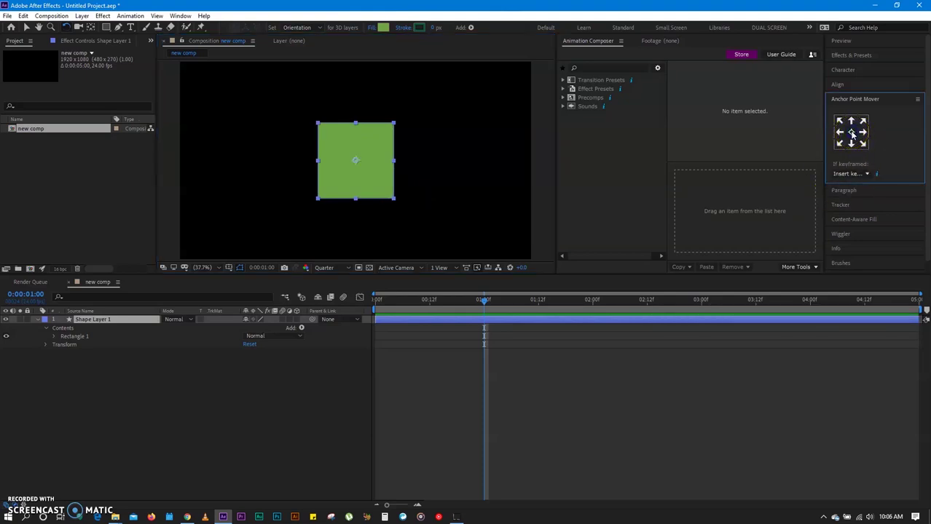
mouse_move(328, 150)
left_mouse_down()
mouse_move(326, 159)
mouse_move(395, 183)
mouse_move(322, 161)
left_mouse_up()
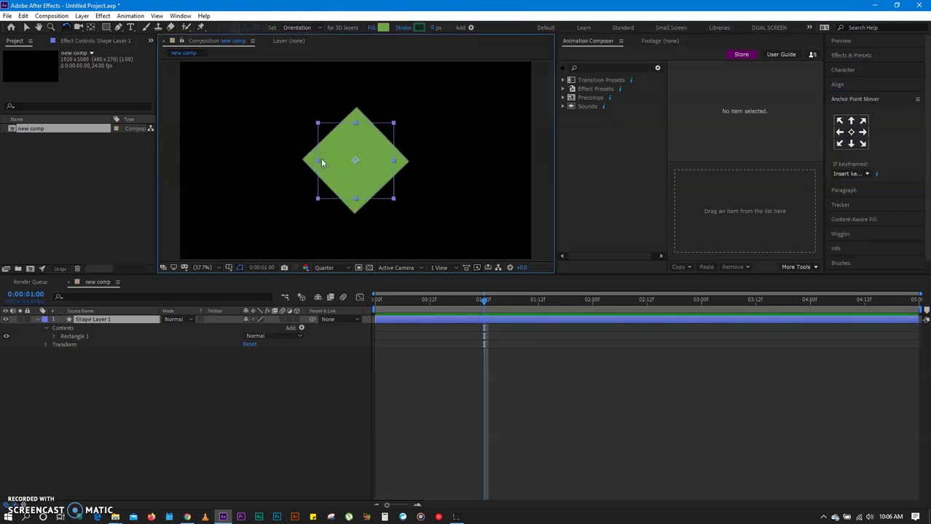
key("ctrl+z")
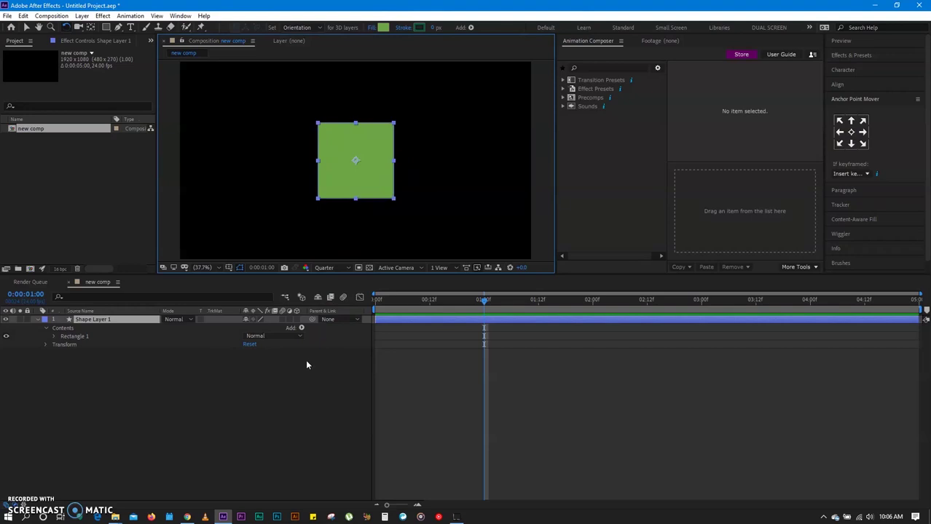
left_click(183, 384)
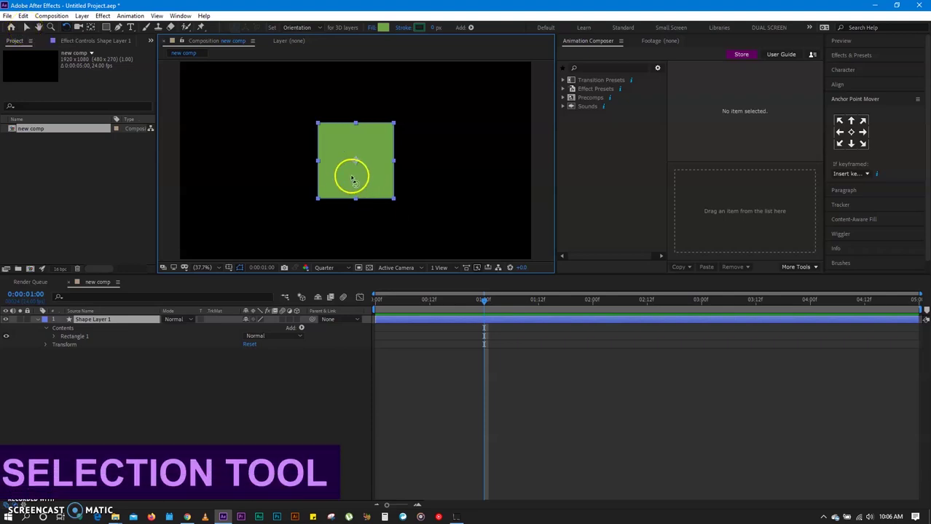
Try moving the green square sideways with the Selection Tool and undo the move
left_click(26, 27)
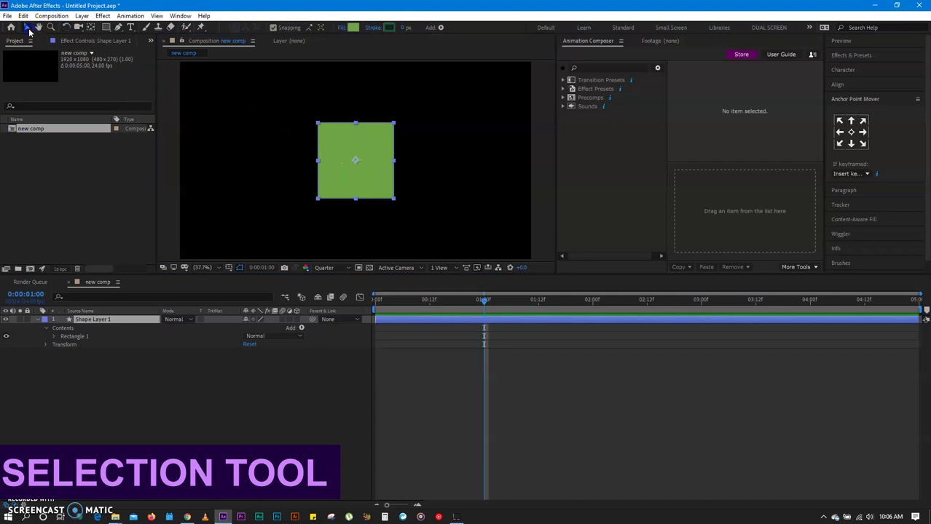
left_click_drag(373, 139, 418, 143)
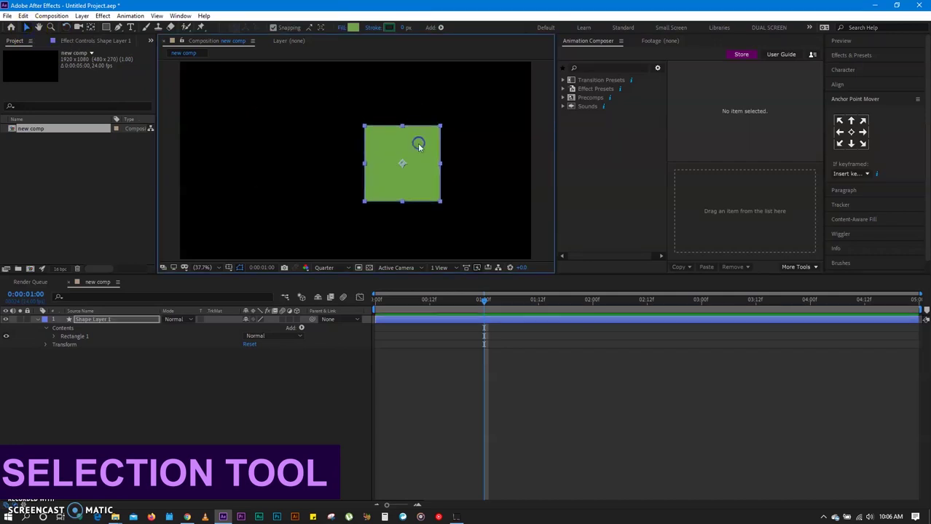
left_click(83, 204)
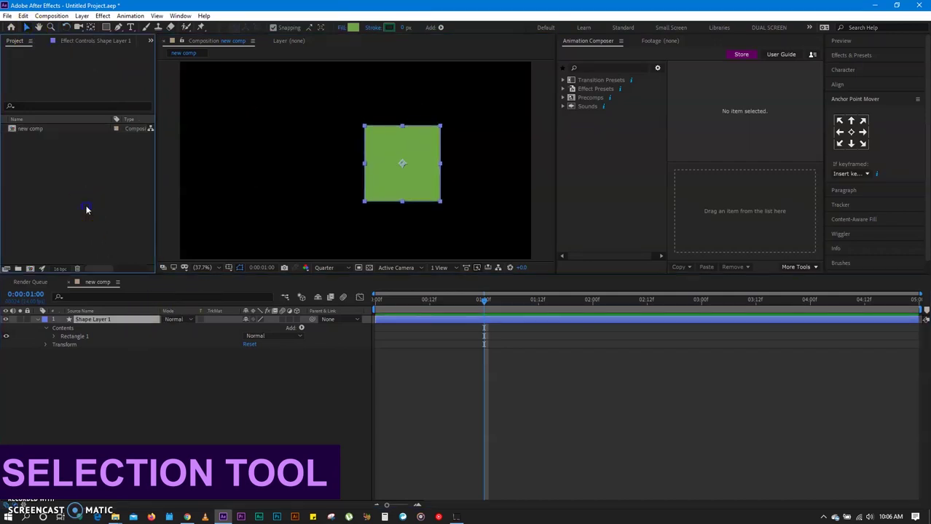
key("ctrl+z")
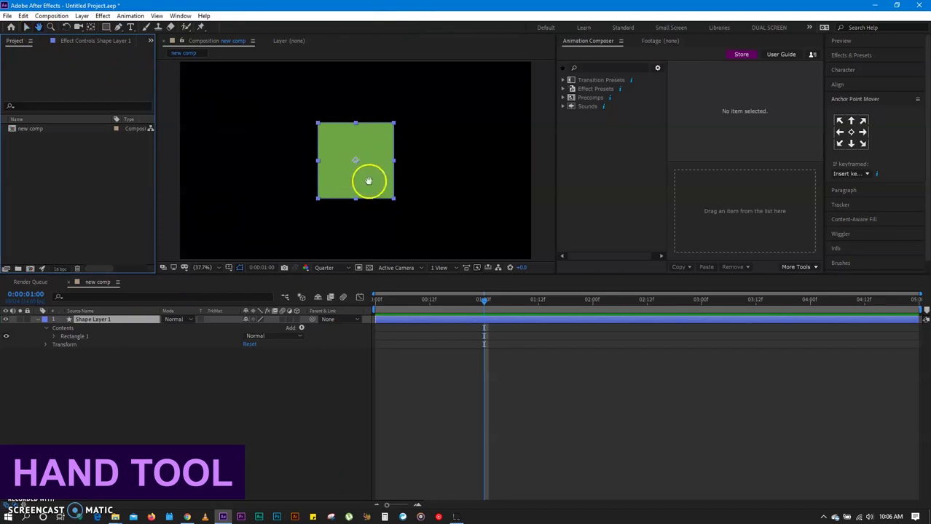
Pan the composition view with the Hand Tool, zoom in and out on the square, and fit the composition to the viewer
mouse_move(358, 160)
left_mouse_down()
mouse_move(304, 123)
mouse_move(424, 100)
mouse_move(299, 223)
mouse_move(385, 131)
mouse_move(393, 206)
mouse_move(366, 148)
mouse_move(329, 174)
mouse_move(237, 137)
mouse_move(316, 131)
mouse_move(364, 148)
left_mouse_up()
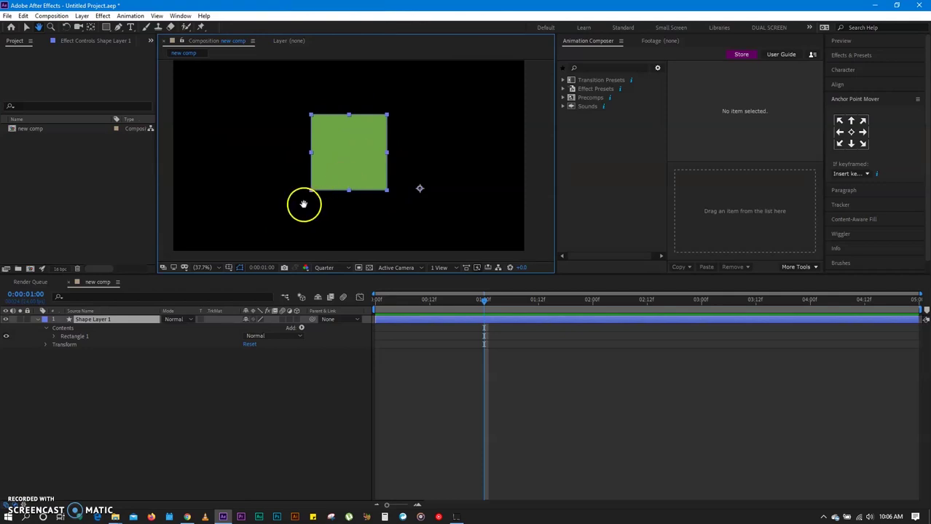
left_click(52, 29)
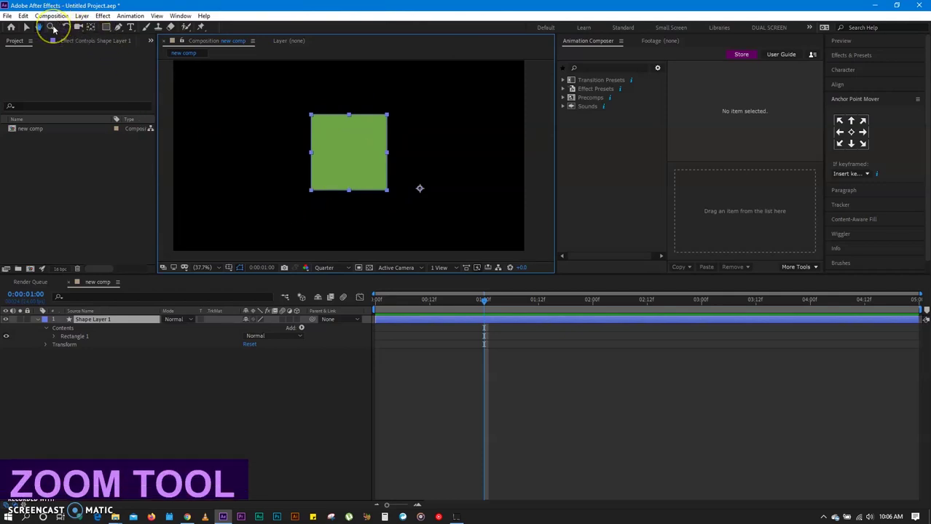
left_click(336, 146)
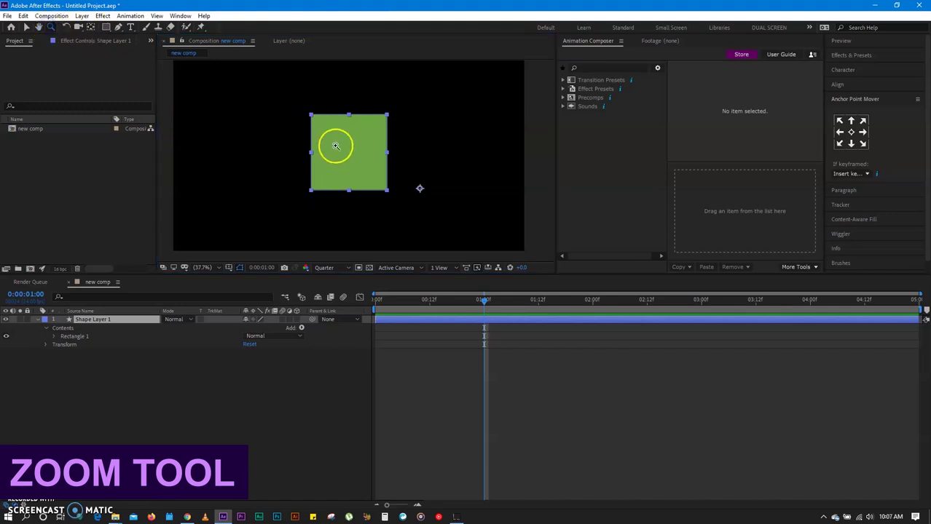
left_click(336, 146)
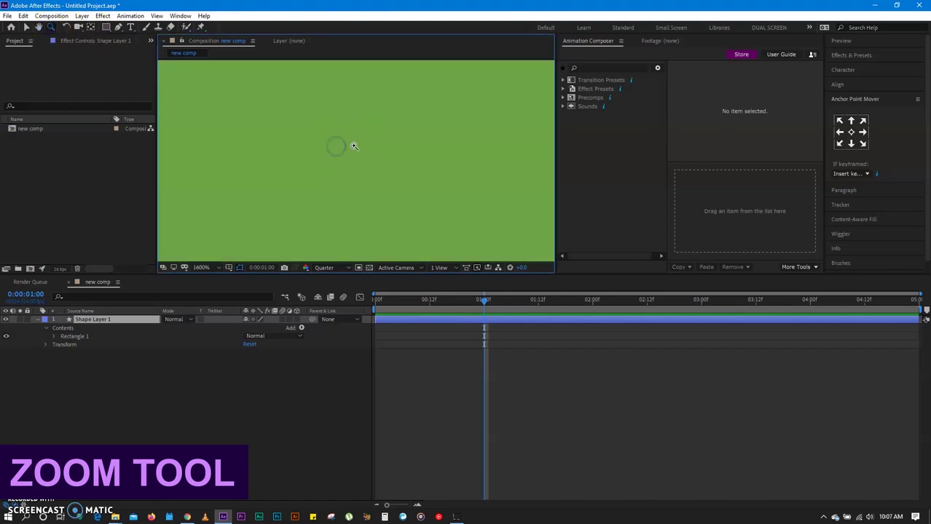
left_click(354, 145, "alt")
left_click(354, 145, "alt")
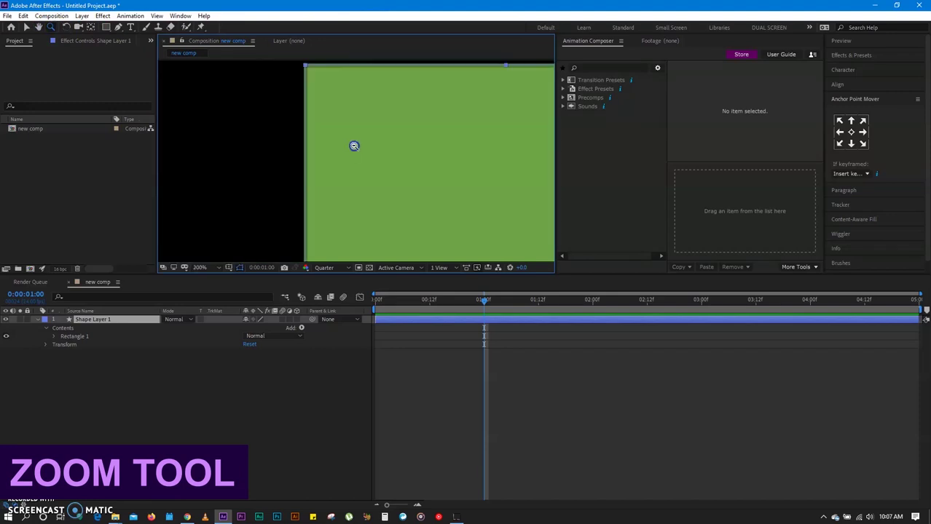
left_click(207, 268)
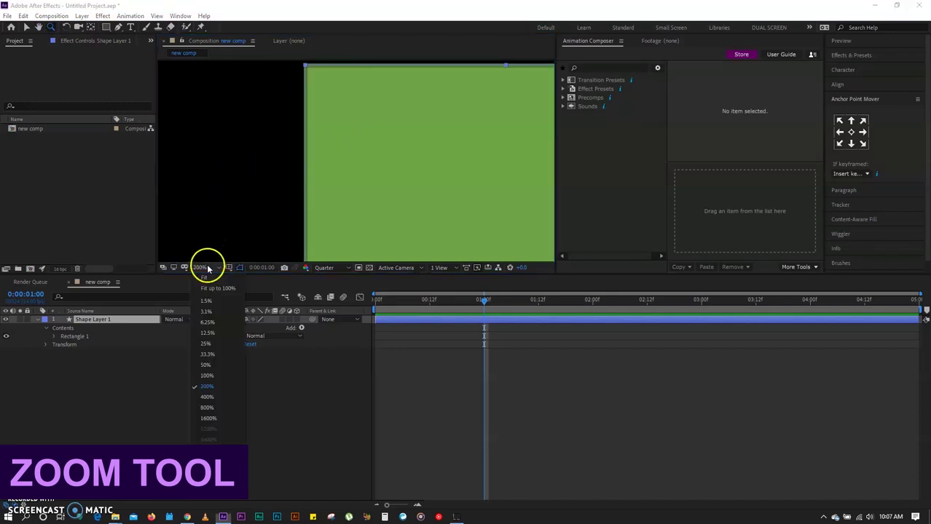
left_click(226, 282)
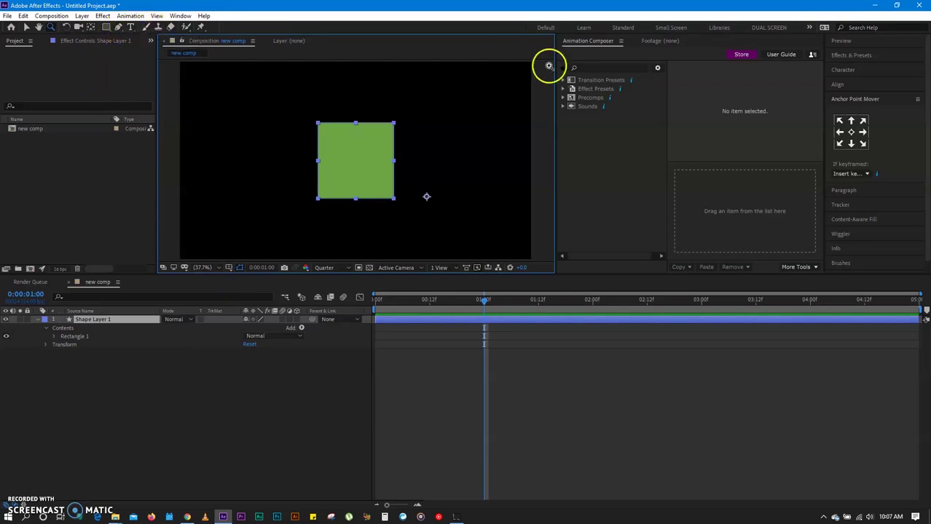
Centre the anchor point within the green square and expand the Transform properties of Shape Layer 1
left_click(852, 132)
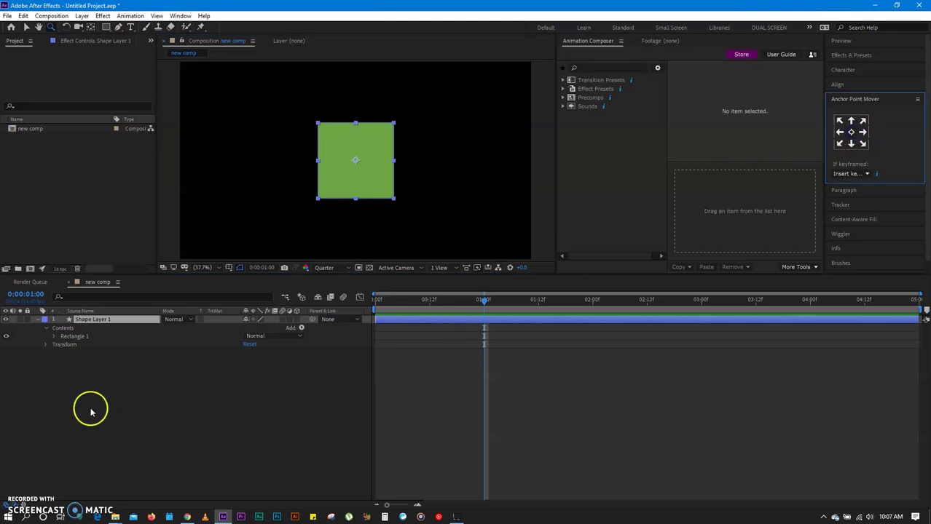
left_click(39, 321)
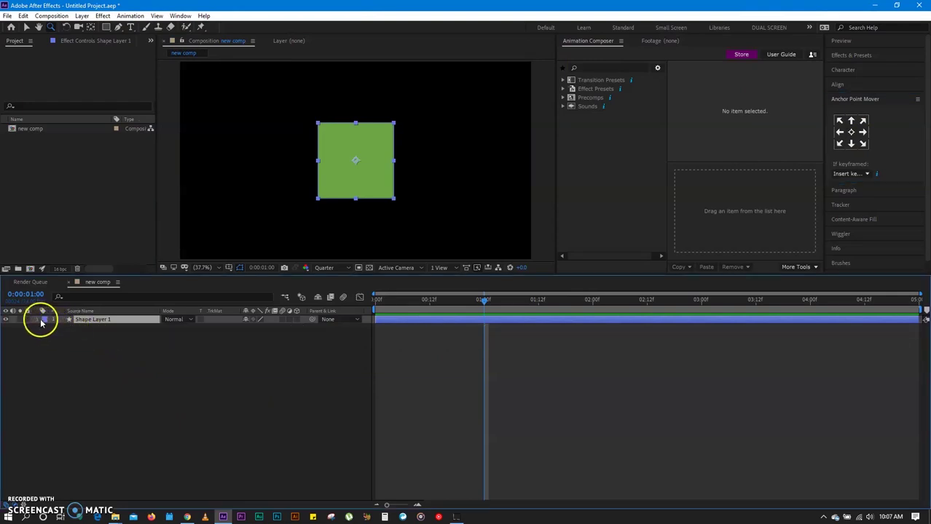
left_click(38, 321)
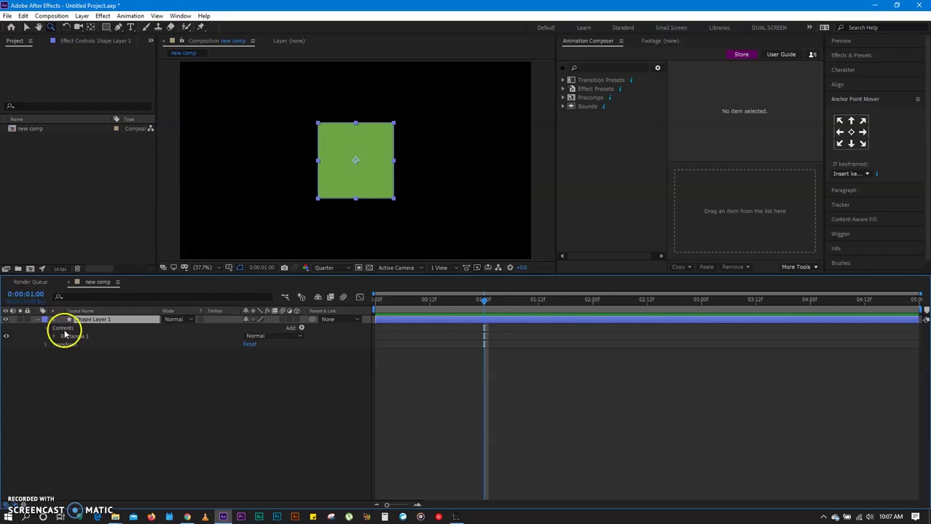
left_click(45, 345)
left_click(112, 406)
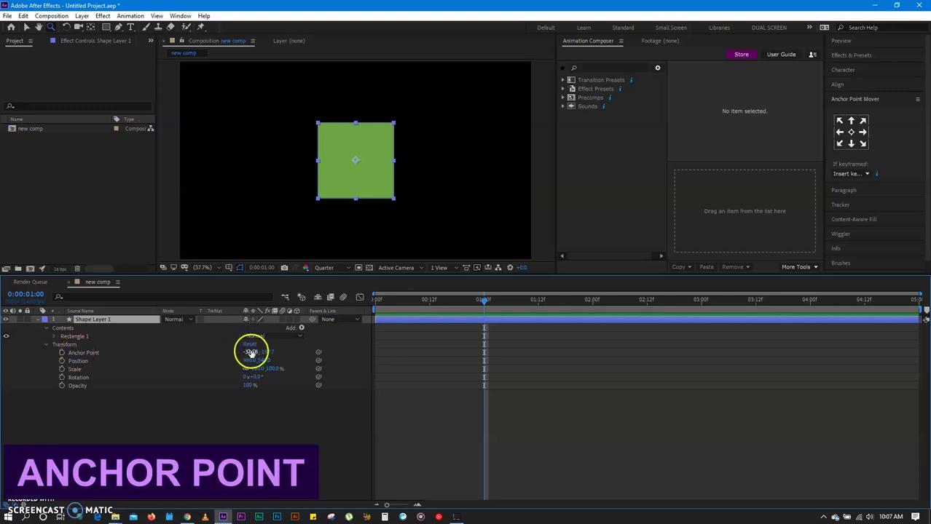
Try changing both Anchor Point values of Shape Layer 1, keeping the original values
left_click(250, 354)
left_click(271, 353)
mouse_move(271, 353)
left_mouse_down()
mouse_move(249, 357)
mouse_move(285, 356)
left_mouse_up()
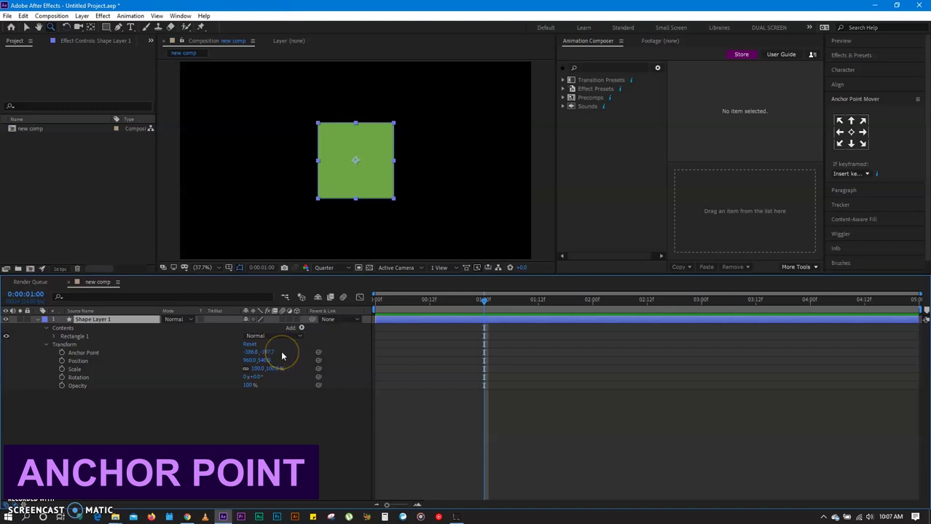
left_click(251, 353)
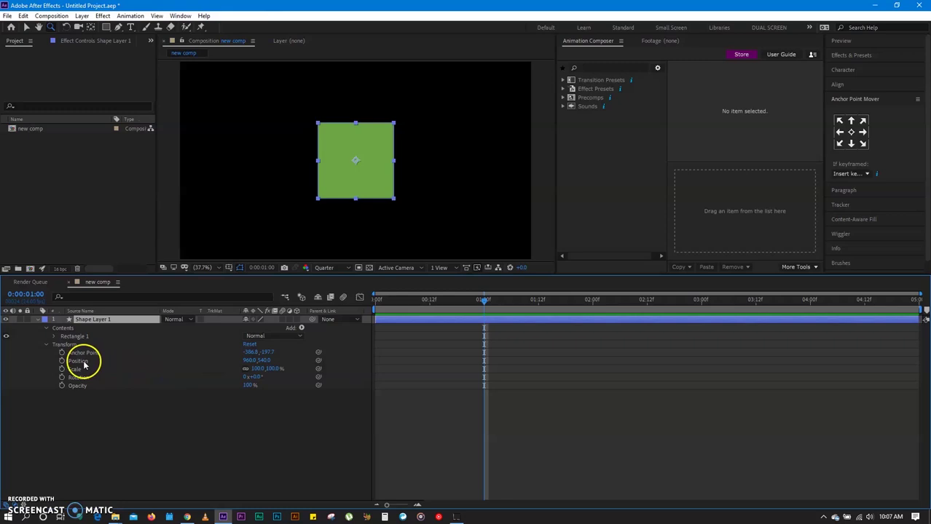
Try shifting the square horizontally and vertically through its Position values and undo the changes
left_click(249, 361)
mouse_move(249, 361)
left_mouse_down()
mouse_move(241, 362)
mouse_move(291, 362)
mouse_move(267, 362)
left_mouse_up()
left_click(266, 362)
key("ctrl+z")
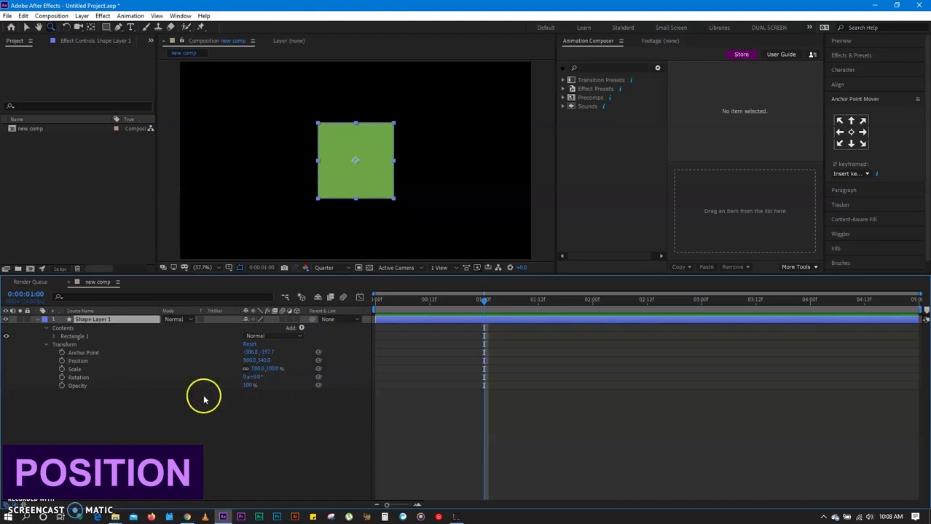
Try enlarging Shape Layer 1 proportionally to a scale of 304% and reducing it again
left_click(258, 369)
type("304")
key("Return")
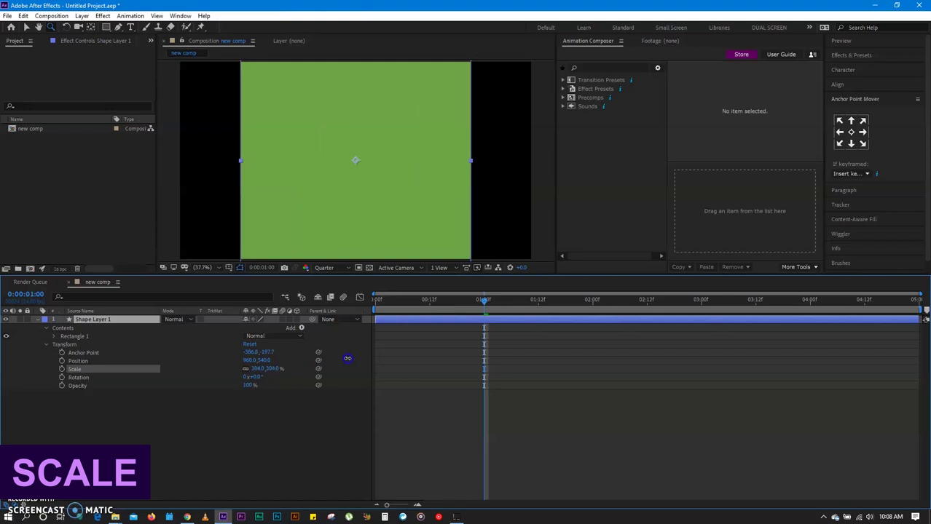
left_click_drag(348, 358, 301, 363)
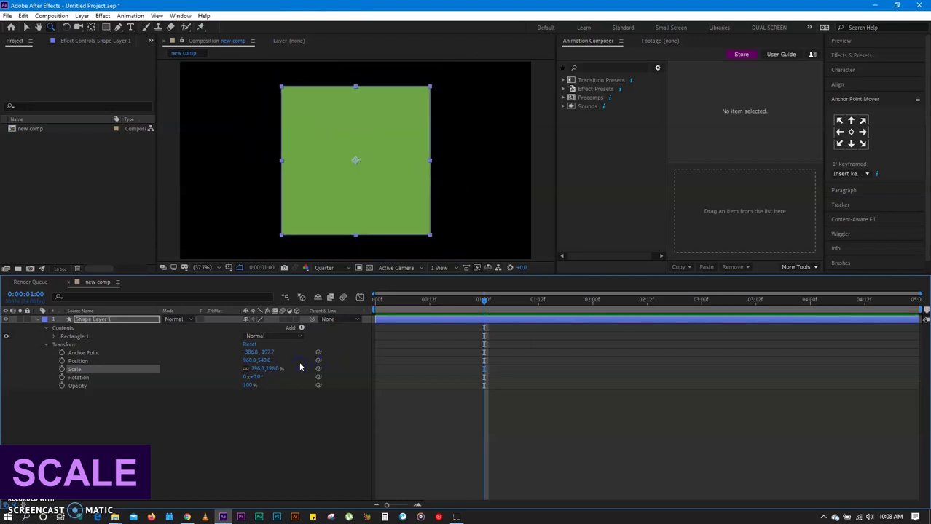
Try stretching Shape Layer 1 vertically with Scale proportions unconstrained, undo the stretch and constrain the proportions again
left_click(245, 369)
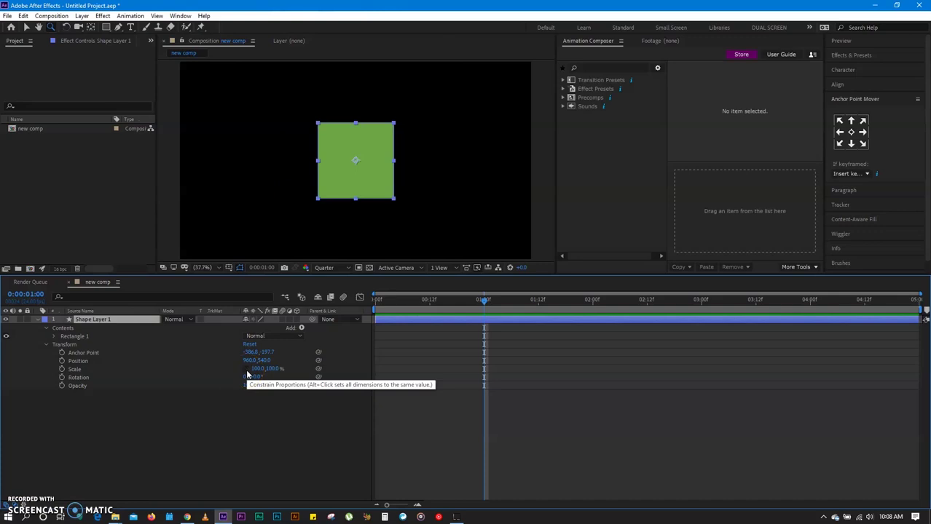
left_click_drag(256, 368, 292, 372)
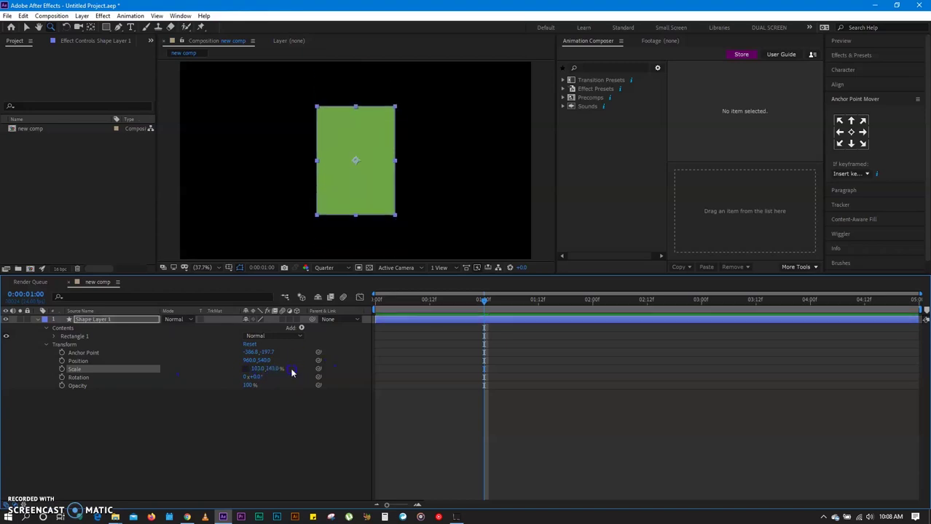
key("ctrl+z")
key("ctrl+z")
left_click(248, 372)
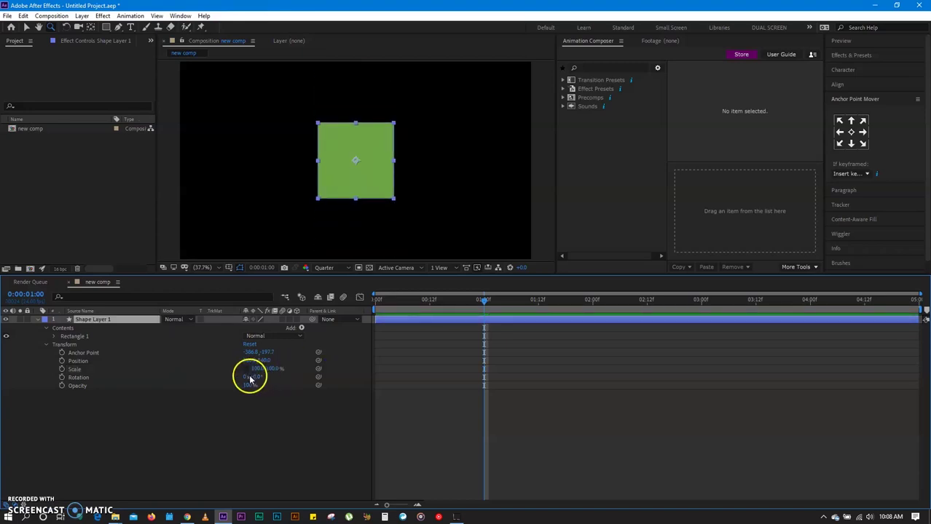
Try fading Shape Layer 1 to 0% opacity and return it to 100%
mouse_move(251, 376)
left_mouse_down()
mouse_move(267, 382)
mouse_move(251, 381)
left_mouse_up()
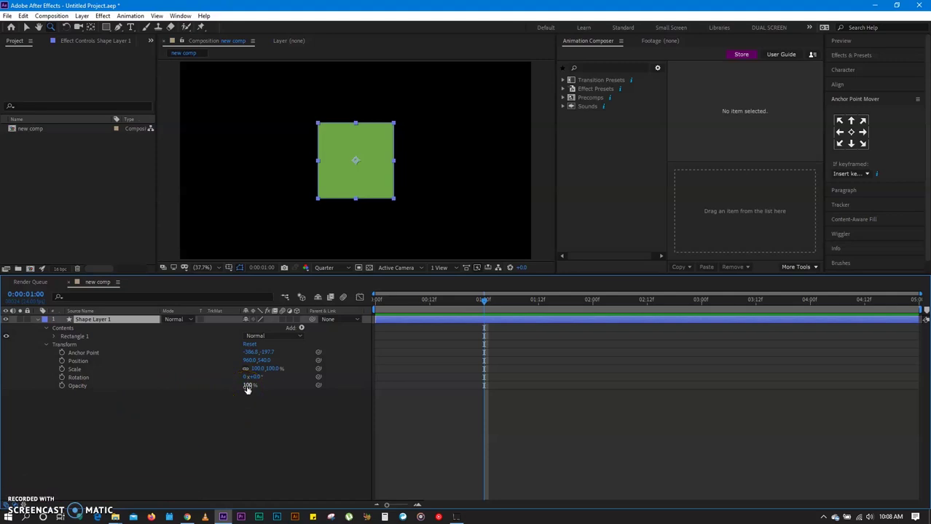
left_click_drag(248, 390, 202, 393)
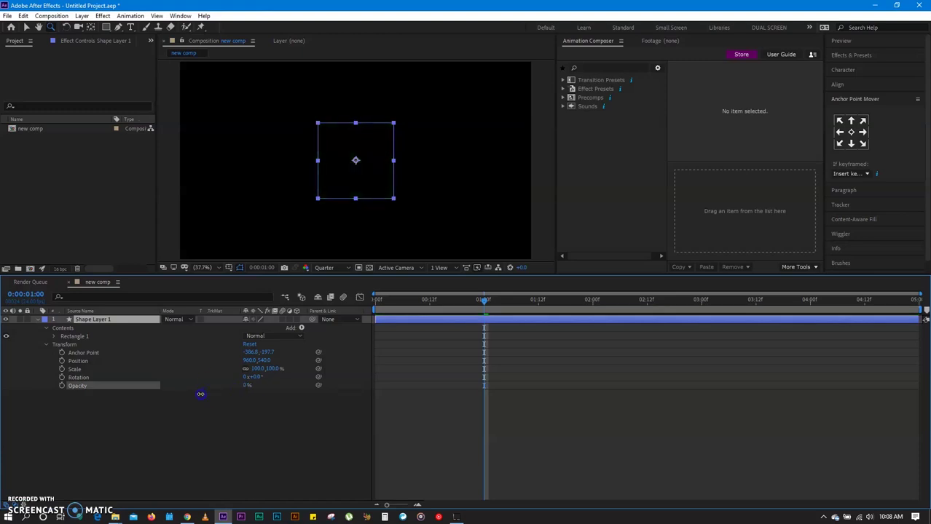
left_click_drag(188, 397, 263, 394)
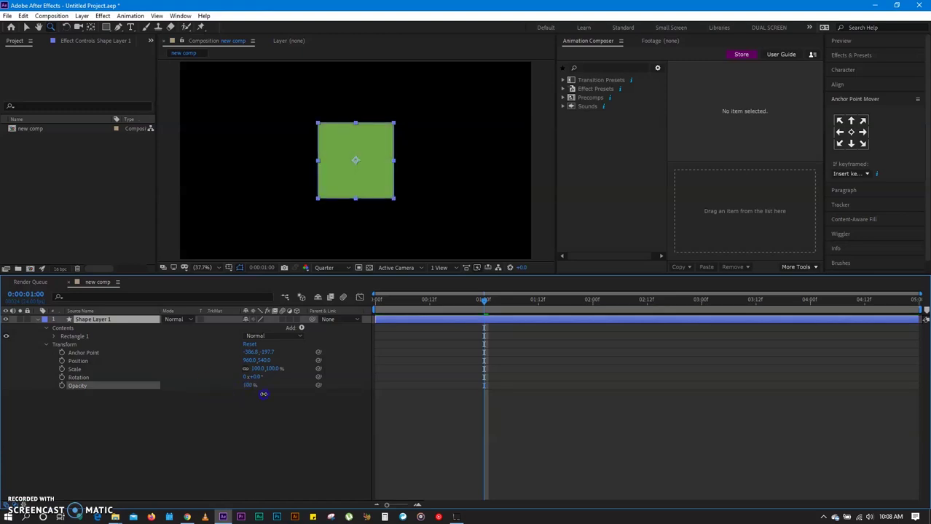
left_click(244, 386)
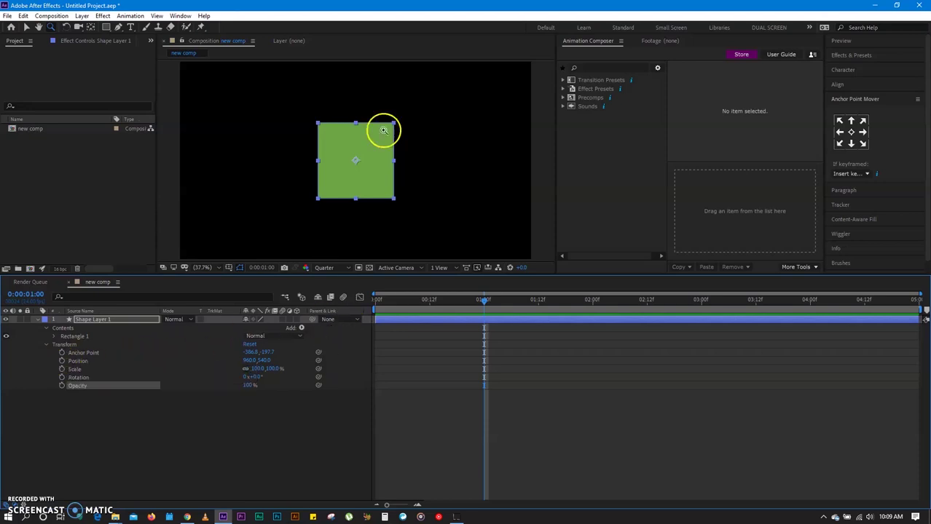
Move the green square to the left side of the frame, at about 267, 524, and keyframe its Position at 0:00:01:00
key("v")
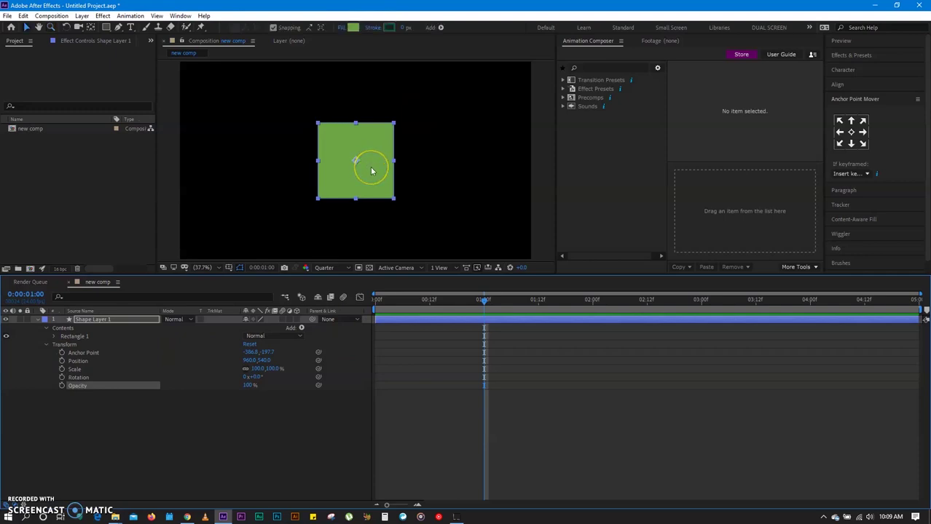
mouse_move(371, 168)
left_mouse_down()
mouse_move(220, 160)
mouse_move(244, 162)
left_mouse_up()
left_click(61, 361)
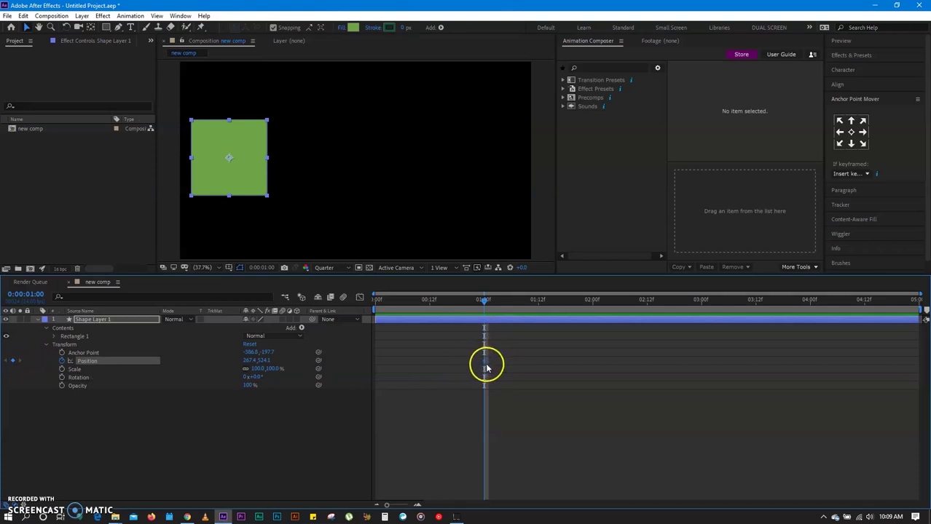
Add a second Position keyframe at 0:00:03:12 with the square's horizontal position raised to about 1647
left_click_drag(478, 301, 755, 306)
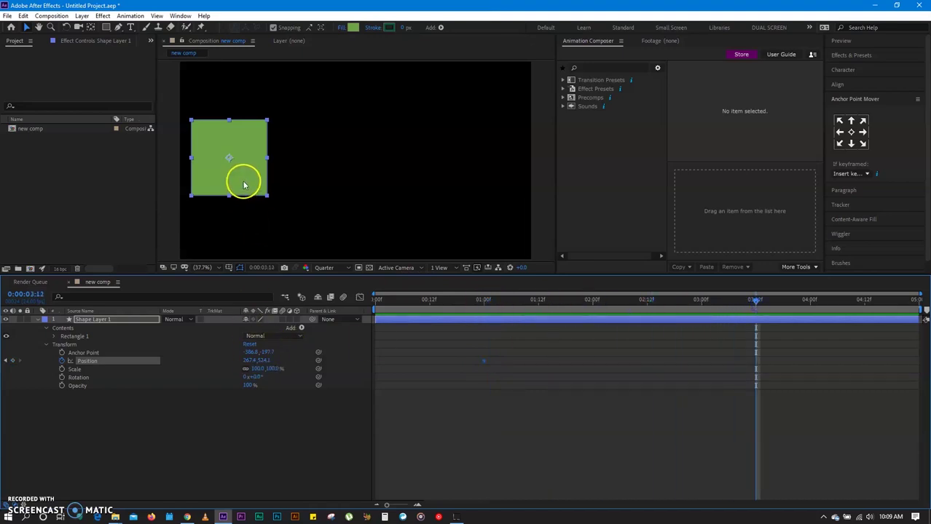
left_click_drag(244, 186, 353, 174)
key("ctrl+z")
left_click(297, 341)
left_click(247, 360)
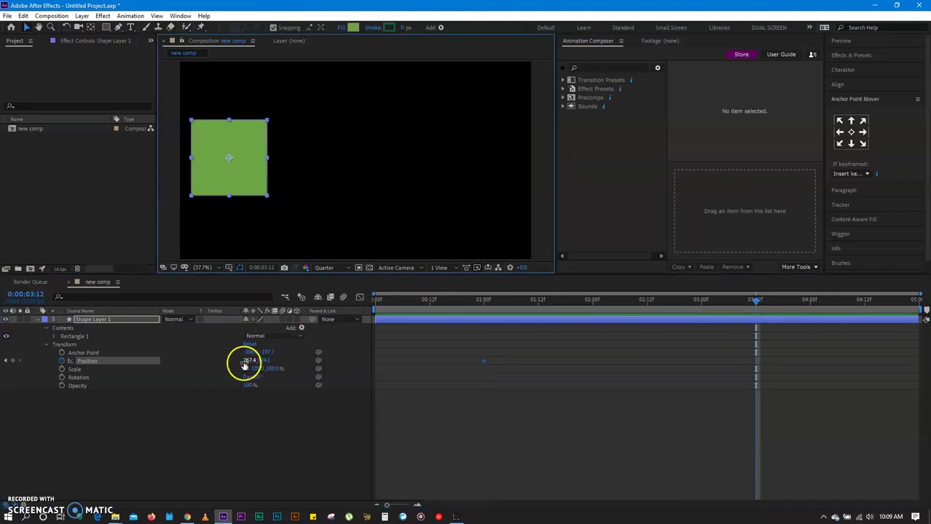
left_click_drag(248, 360, 881, 353)
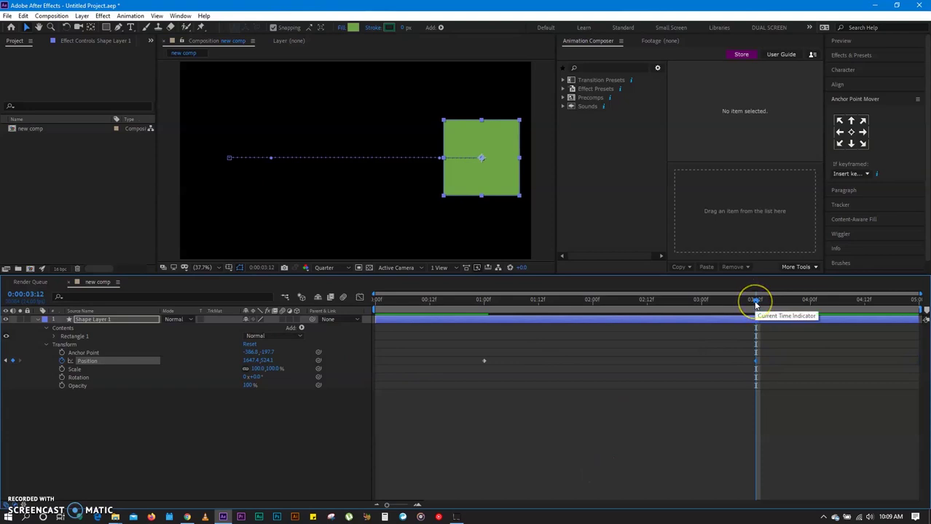
Preview the square's horizontal movement between its two Position keyframes by scrubbing through and playing the timeline
left_click_drag(755, 304, 485, 324)
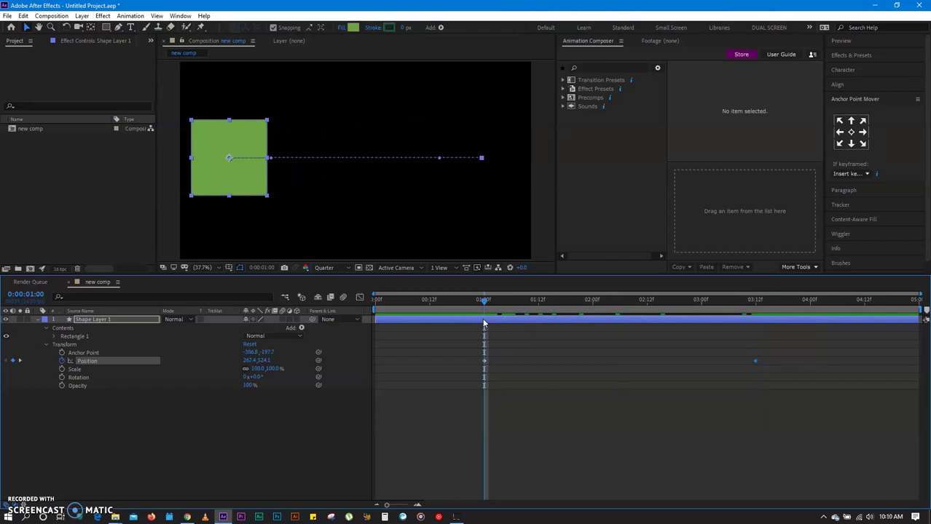
key("k")
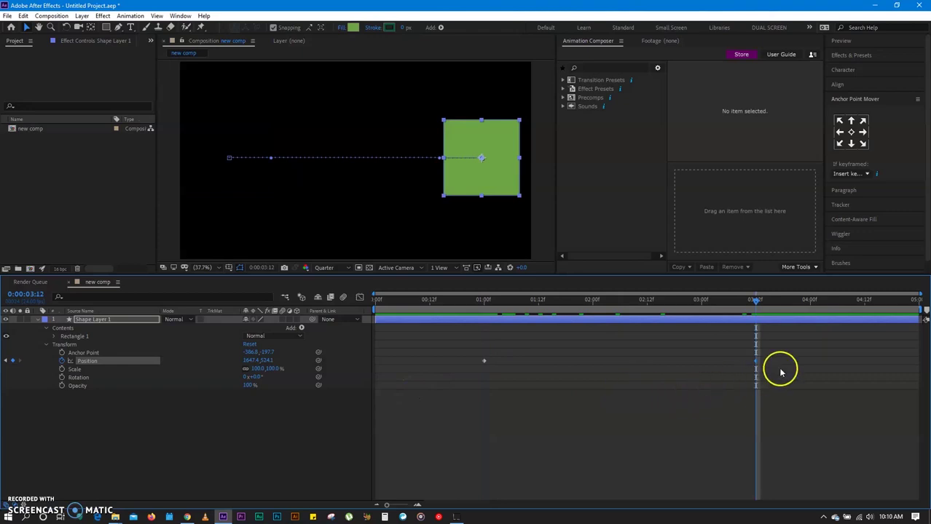
mouse_move(756, 365)
left_click_drag(502, 299, 335, 316)
key("space")
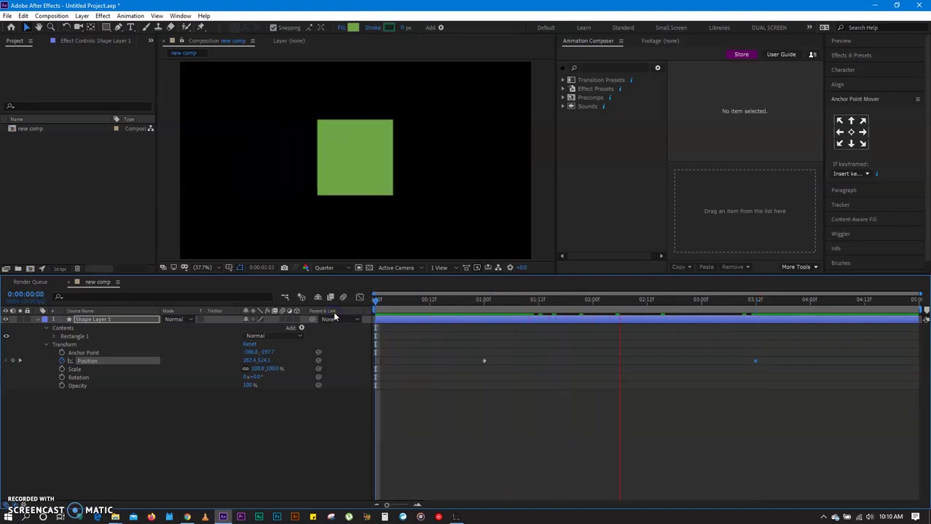
key("space")
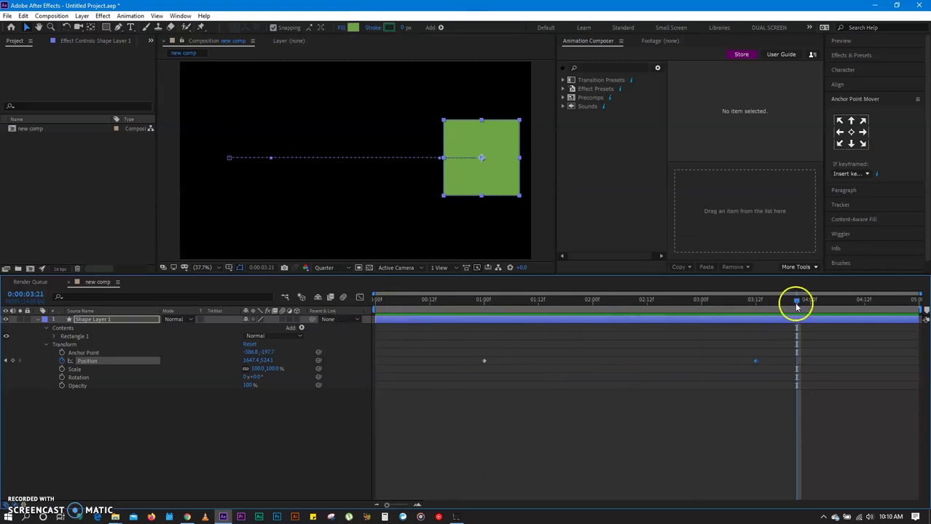
left_click_drag(800, 301, 487, 330)
left_click(486, 307)
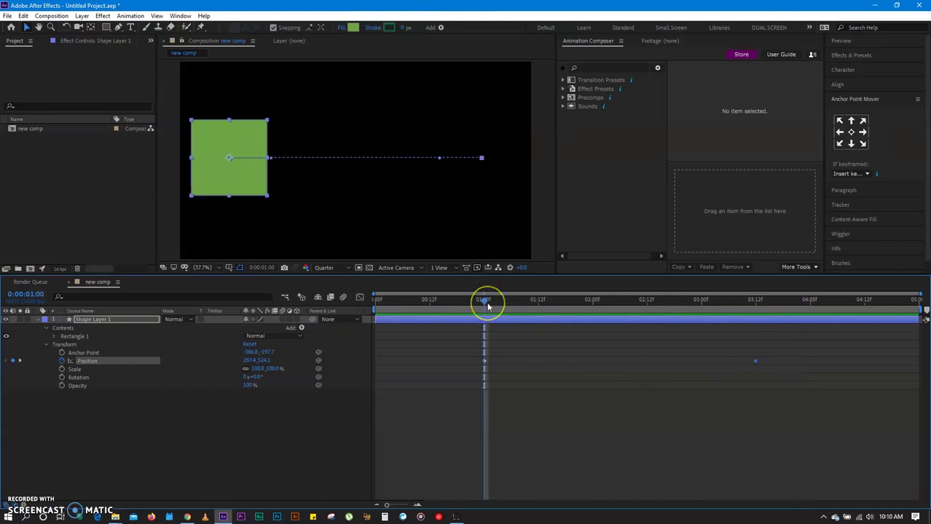
key("space")
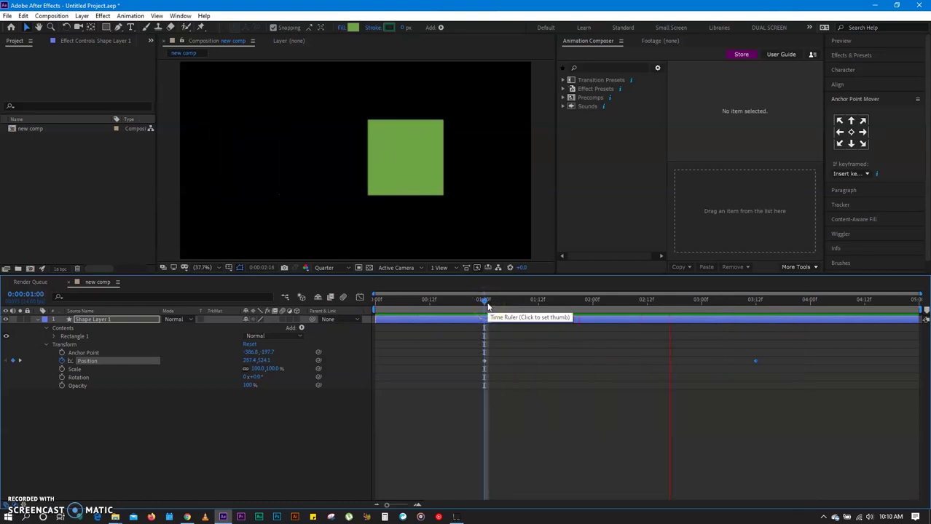
key("space")
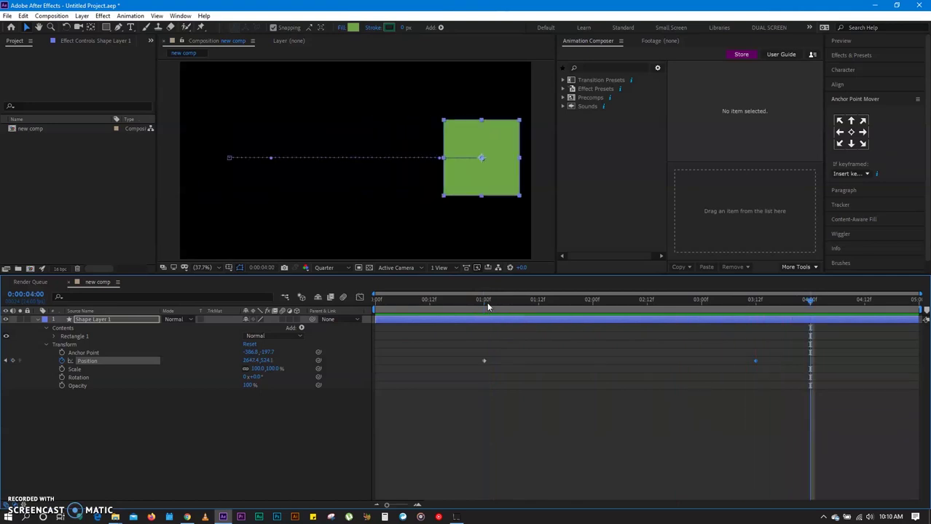
Try adding a third Position keyframe at 0:00:04:20 with the square moved up towards the top centre, and preview the motion
left_click_drag(810, 302, 901, 312)
left_click(536, 286)
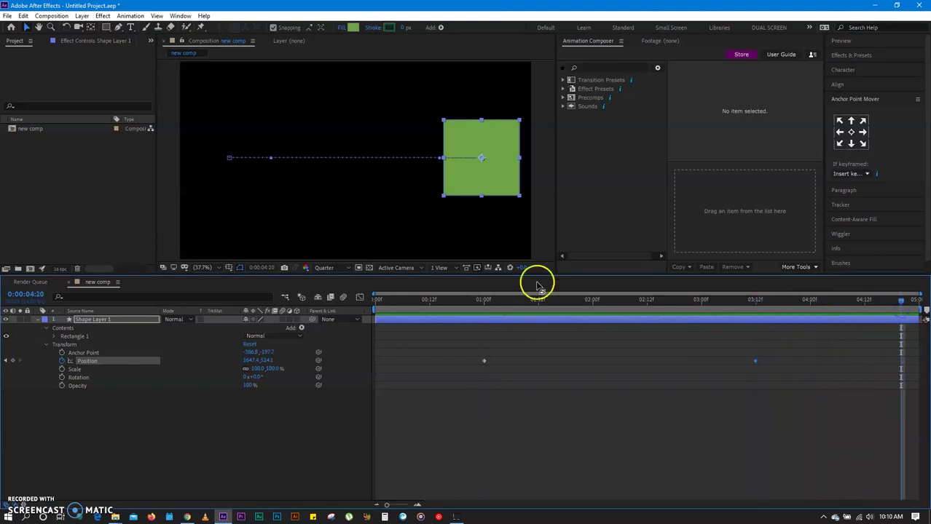
left_click_drag(490, 151, 331, 100)
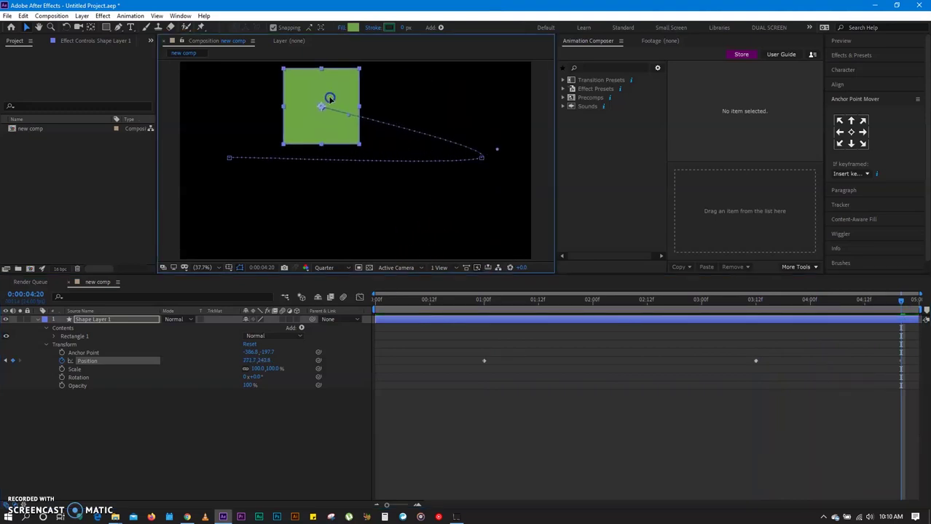
left_click(435, 299)
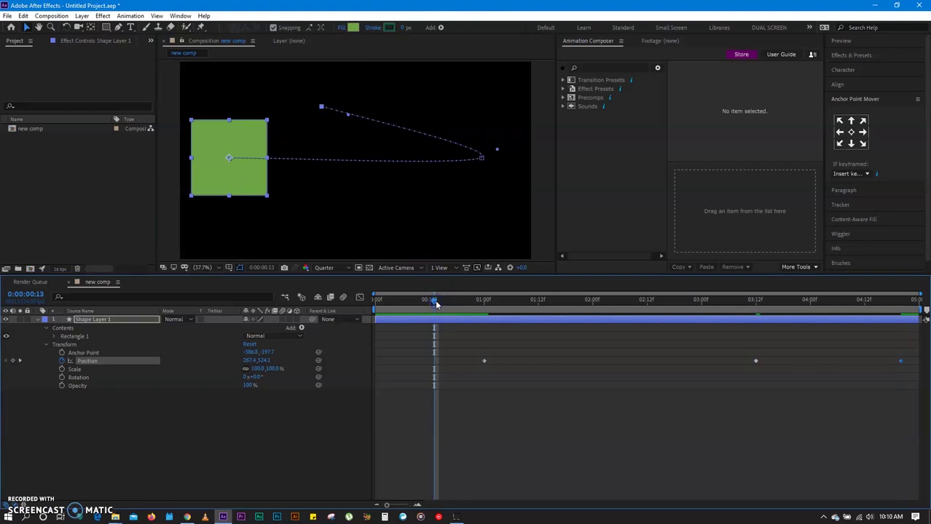
key("space")
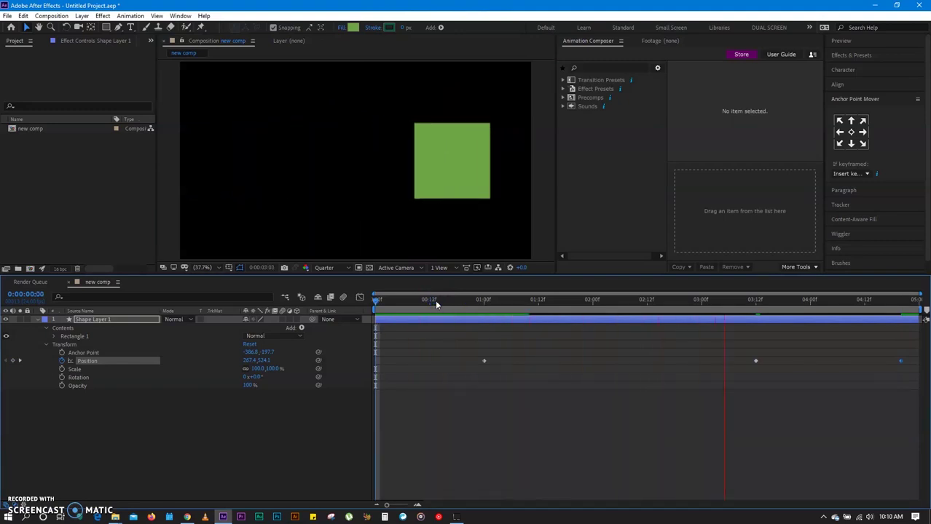
left_click(435, 299)
left_click(435, 299)
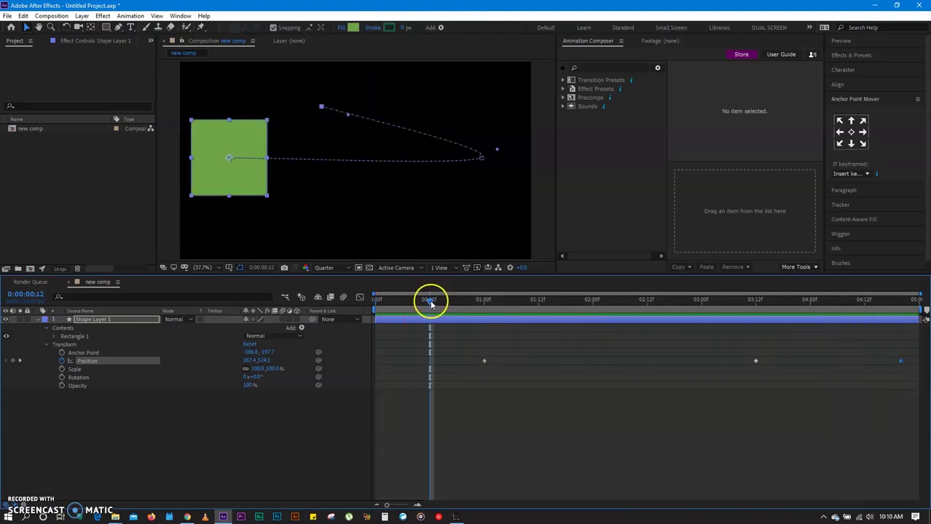
Add a Rotation keyframe to Shape Layer 1 at 0:00:01:00, matching the first Position keyframe
left_click_drag(561, 308, 617, 297)
left_click(496, 309)
left_click_drag(497, 309, 590, 343)
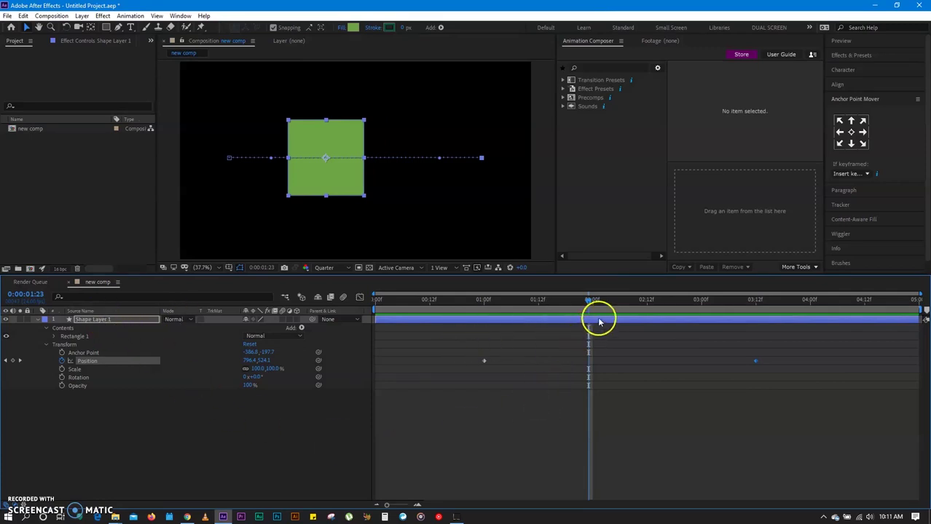
left_click_drag(589, 300, 485, 309)
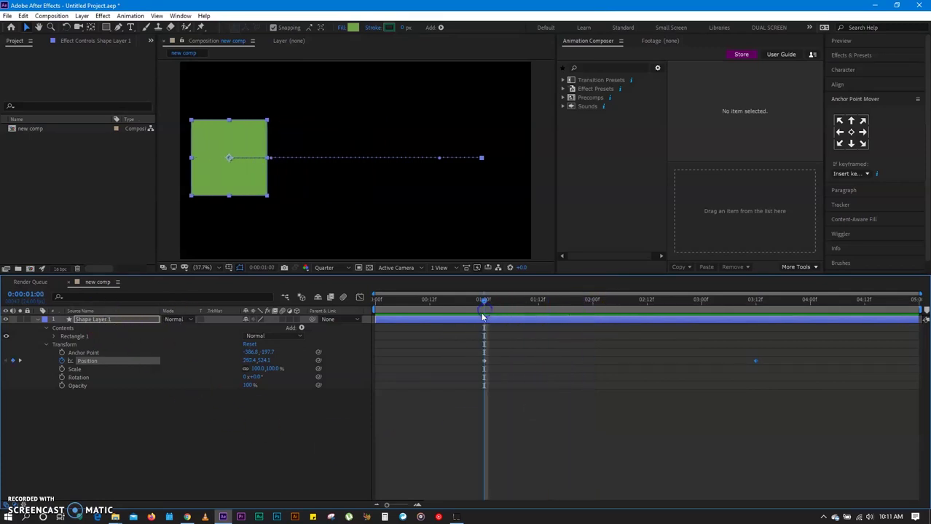
left_click(62, 378)
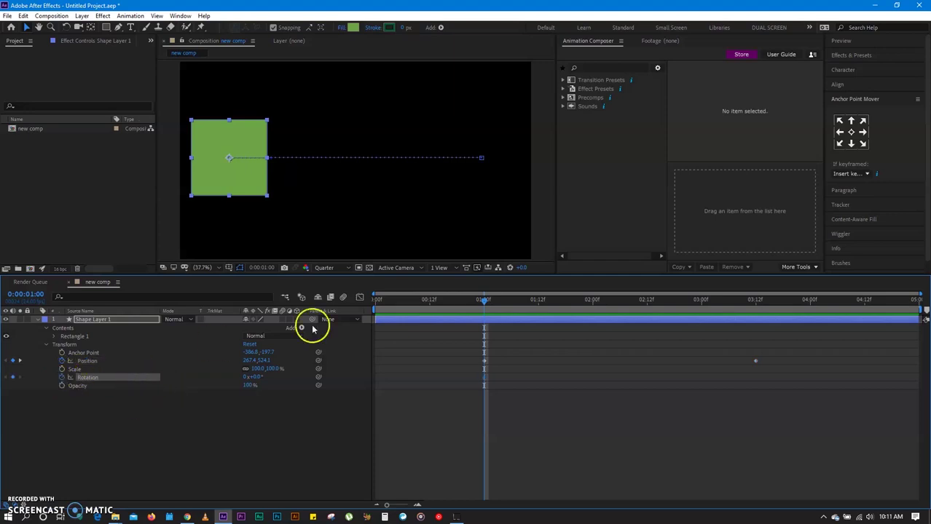
Set Shape Layer 1's Rotation to one full revolution (1x+0.0°) at the second Position keyframe's time, 0:00:03:12
left_click(20, 360)
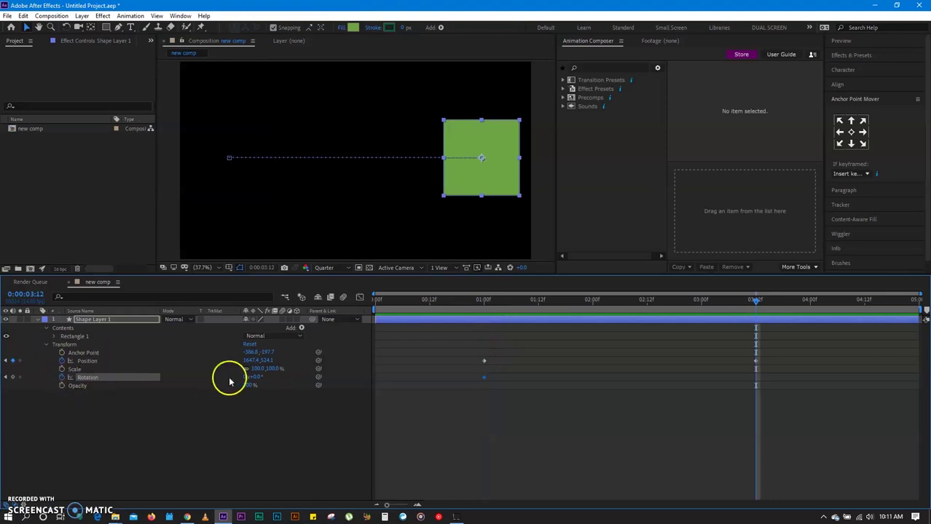
left_click(260, 379)
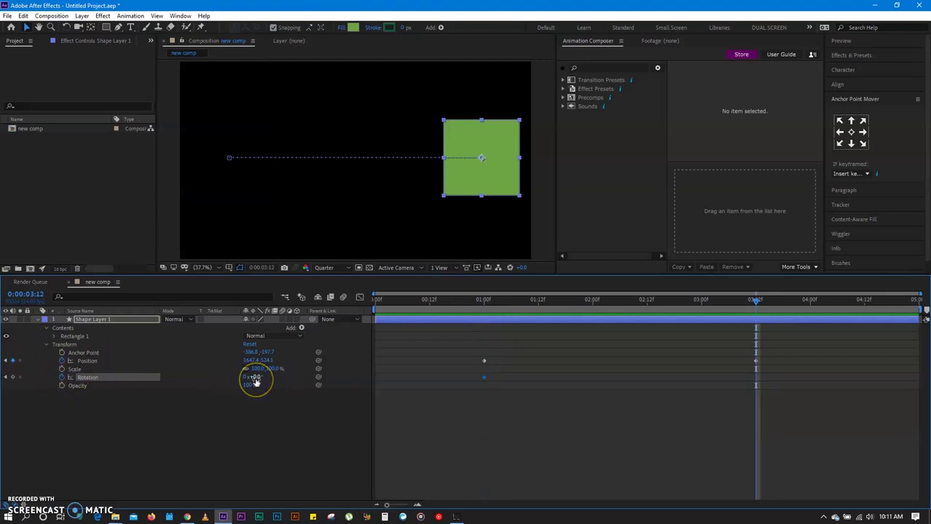
left_click(246, 378)
left_click(270, 424)
left_click(269, 380)
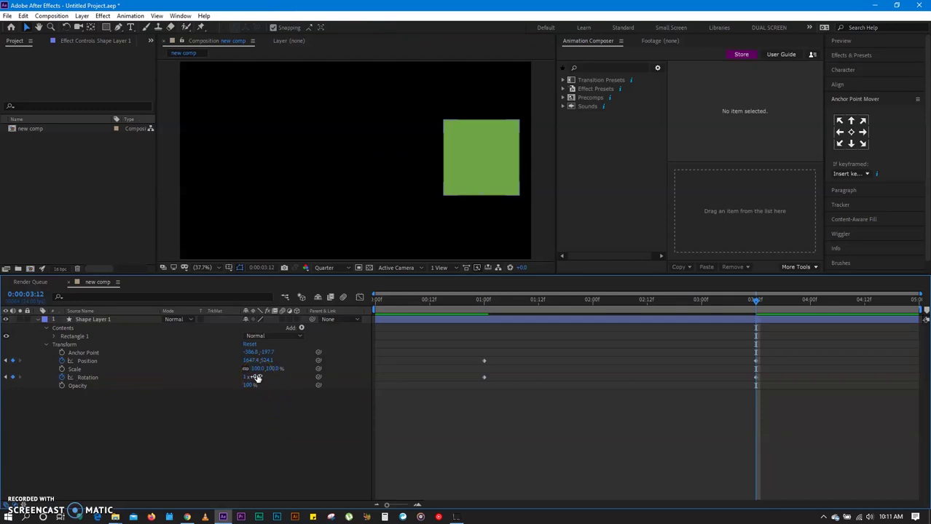
left_click(257, 378)
left_click(268, 421)
left_click(246, 380)
left_click(252, 415)
left_click(272, 429)
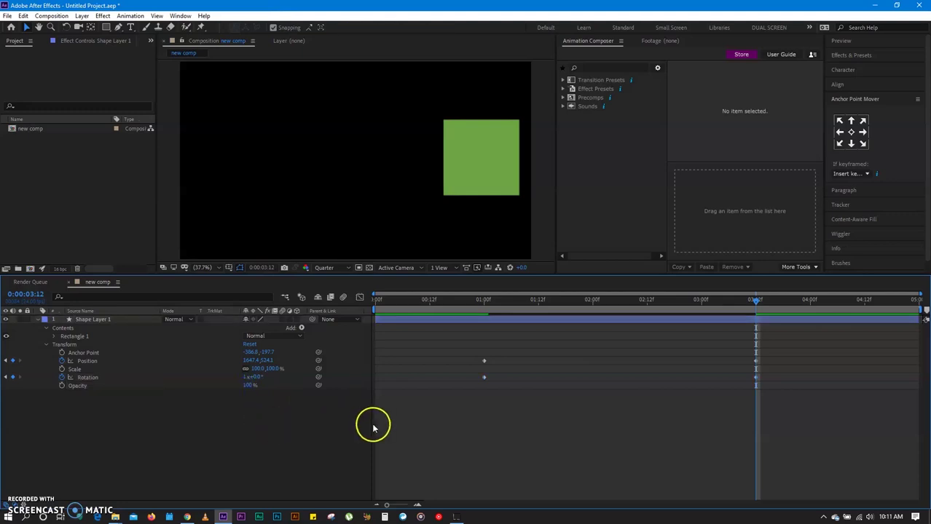
Check the square's combined rotation and movement, and add a Scale keyframe to Shape Layer 1 at 0:00:01:00
left_click(469, 299)
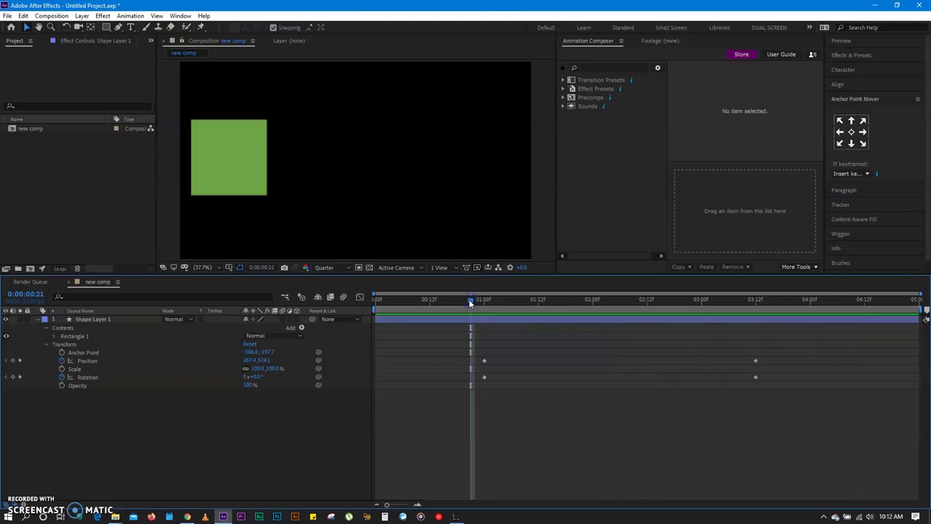
left_click_drag(470, 301, 628, 301)
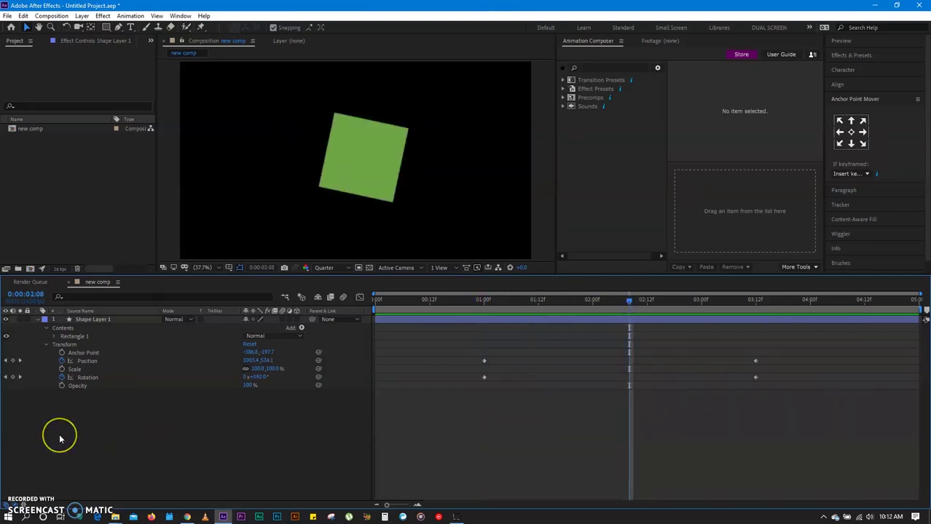
key("j")
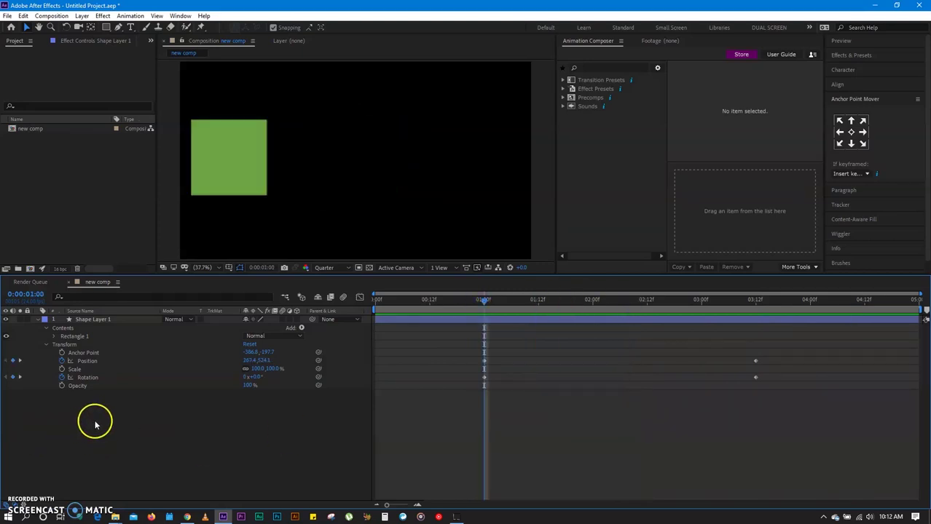
left_click(62, 372)
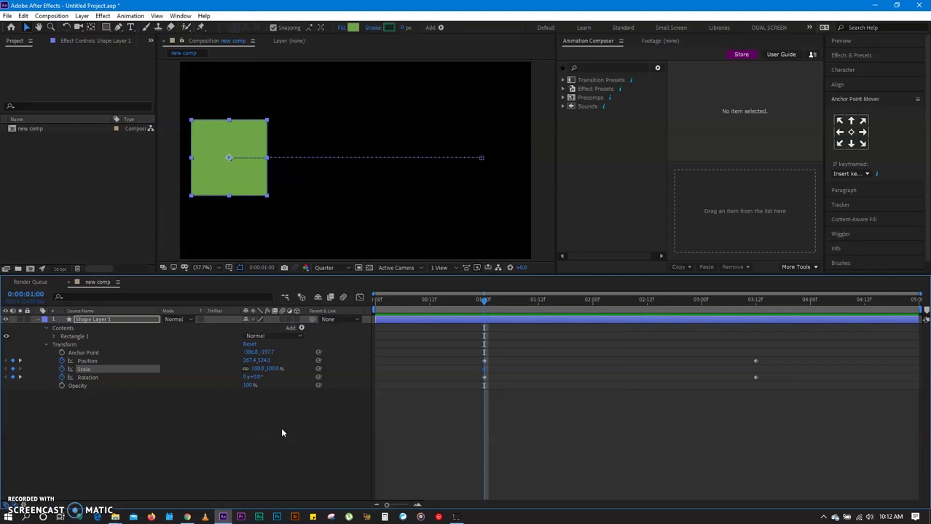
Set Shape Layer 1's Scale to 0% at the second Position keyframe's time, 0:00:03:12, and preview the animation from the start
left_click(20, 361)
left_click(257, 369)
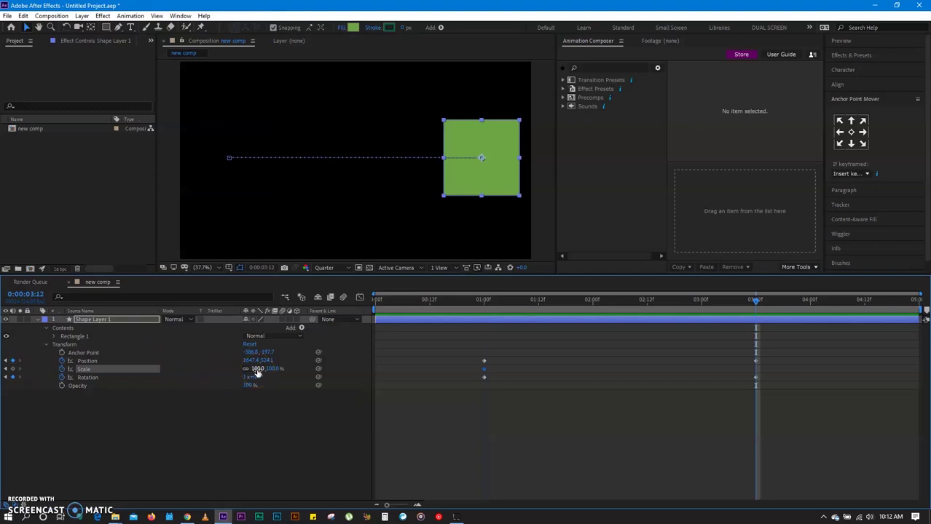
left_click(257, 370)
left_click(287, 412)
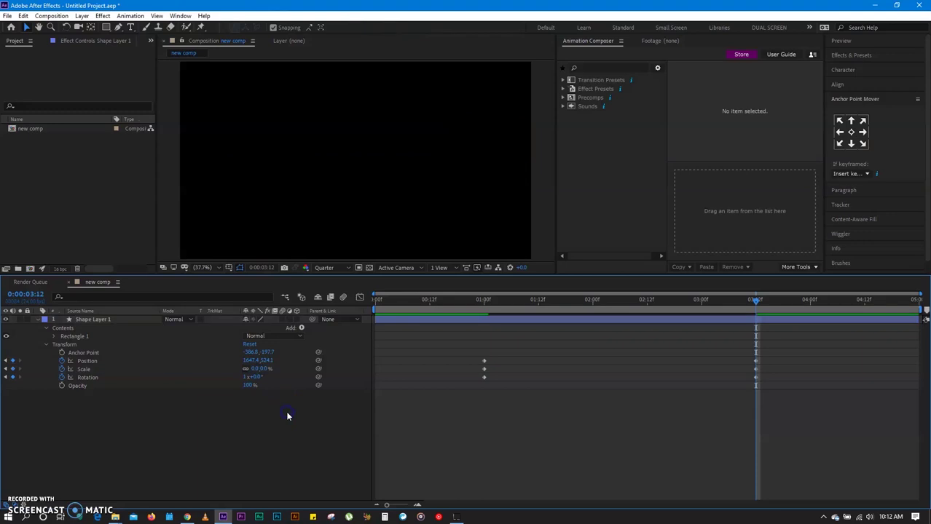
left_click(452, 331)
key("Home")
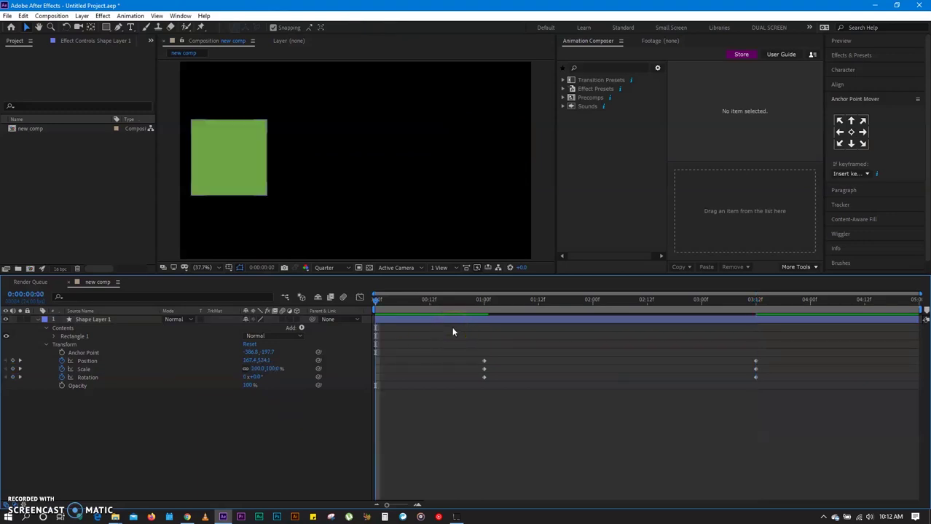
key("space")
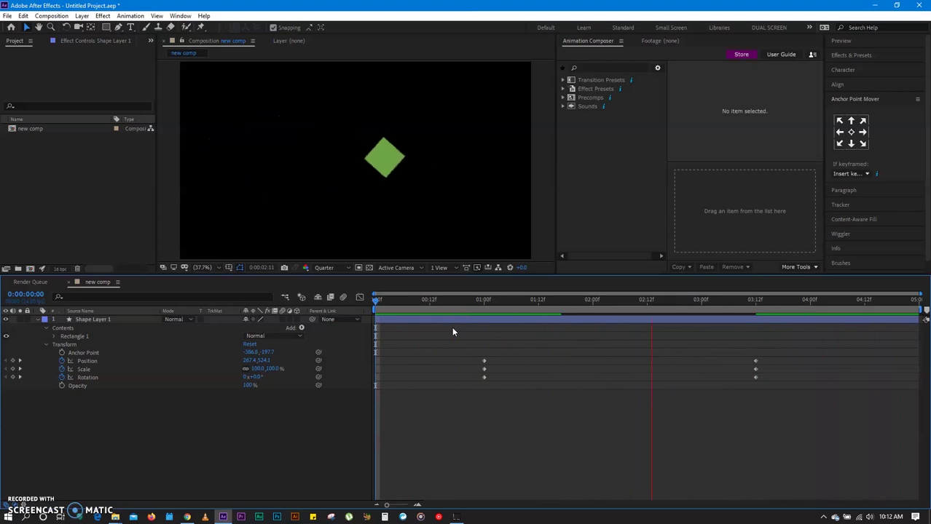
key("space")
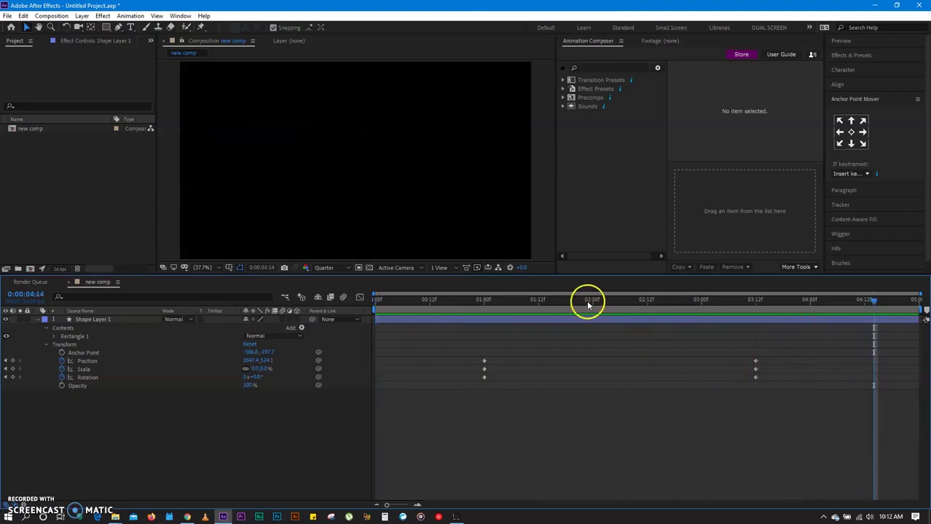
Add an Opacity keyframe to Shape Layer 1 at 0:00:01:00 and set its Opacity to 50% at 0:00:03:12
left_click_drag(588, 304, 485, 318)
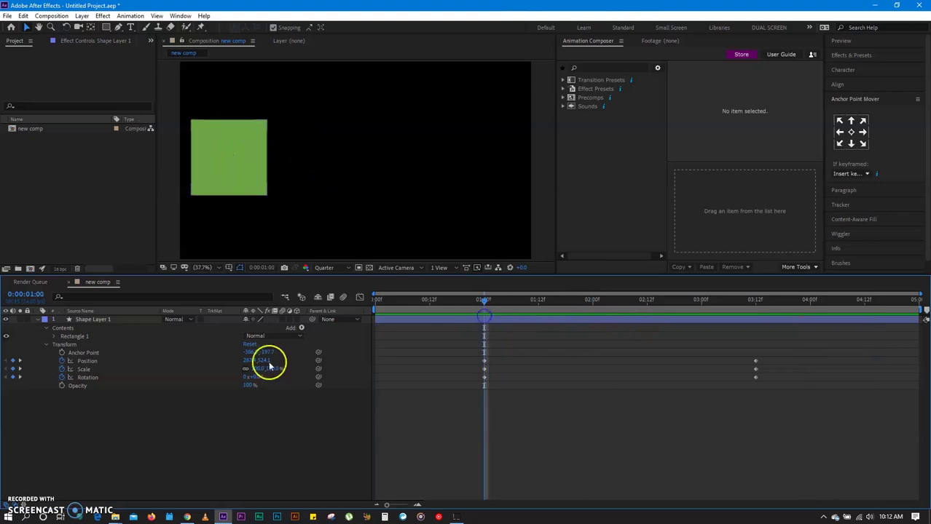
left_click(63, 386)
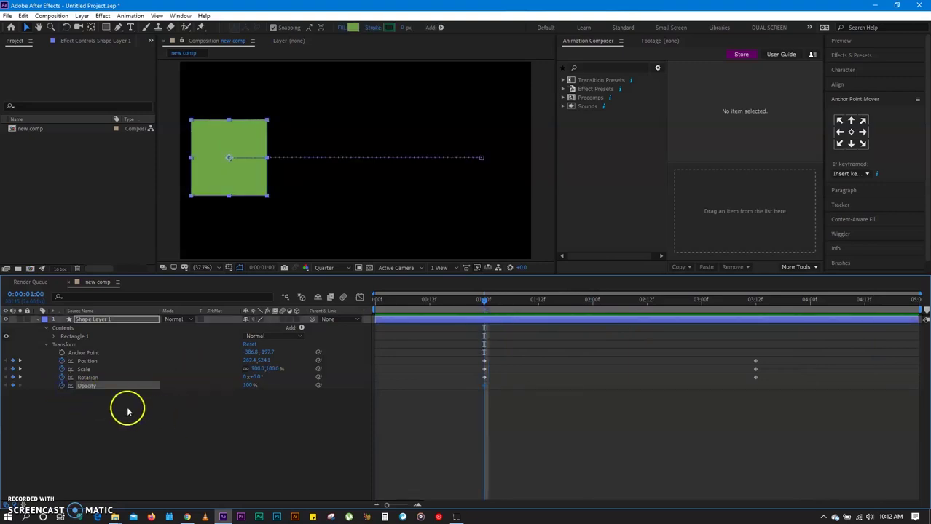
left_click(18, 377)
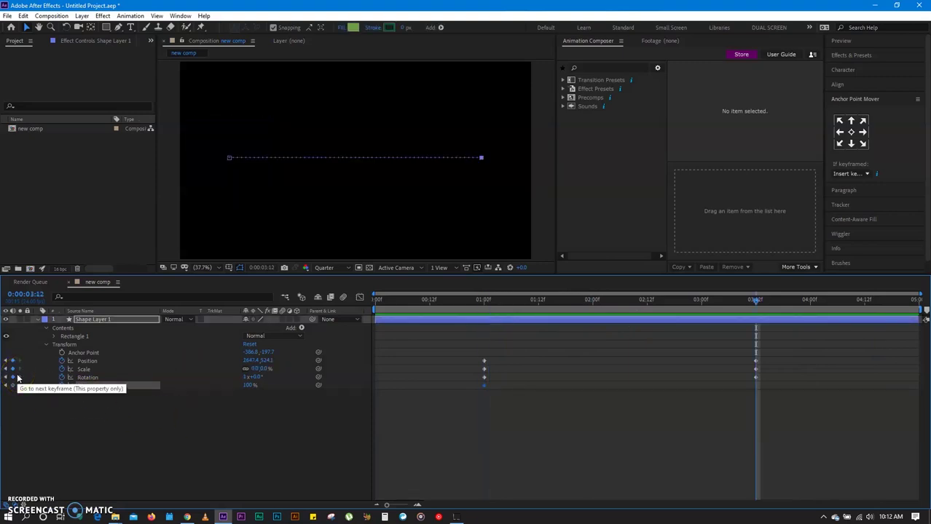
left_click_drag(249, 385, 227, 400)
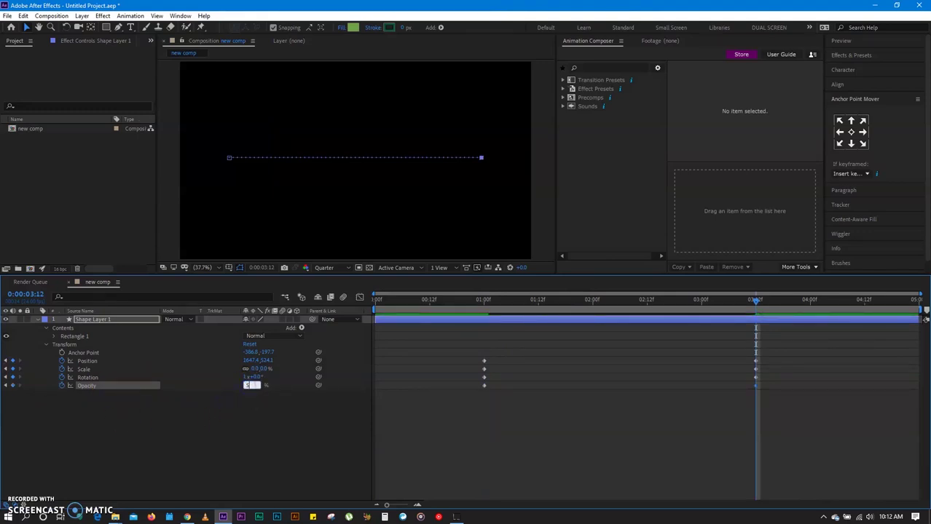
left_click(268, 434)
Preview the animation from the start and review the Position, Scale and Rotation keyframes of Shape Layer 1
key("Home")
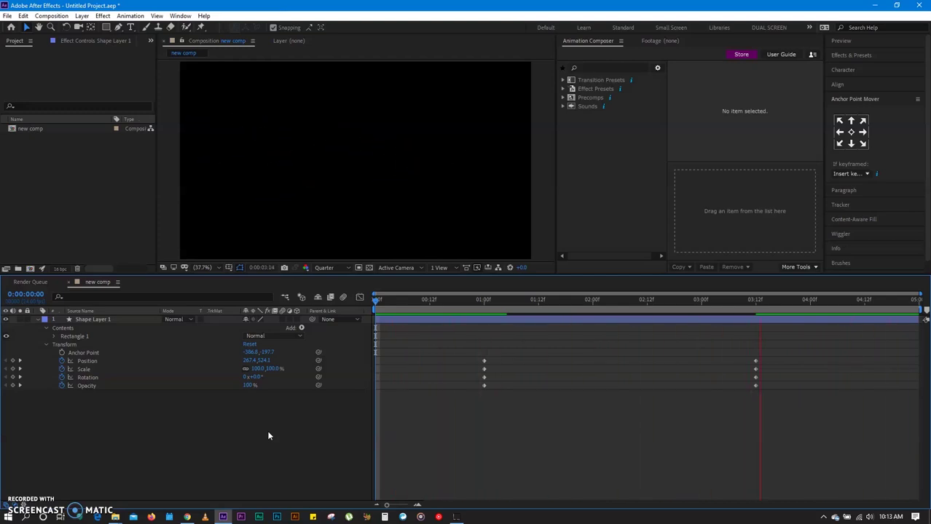
key("space")
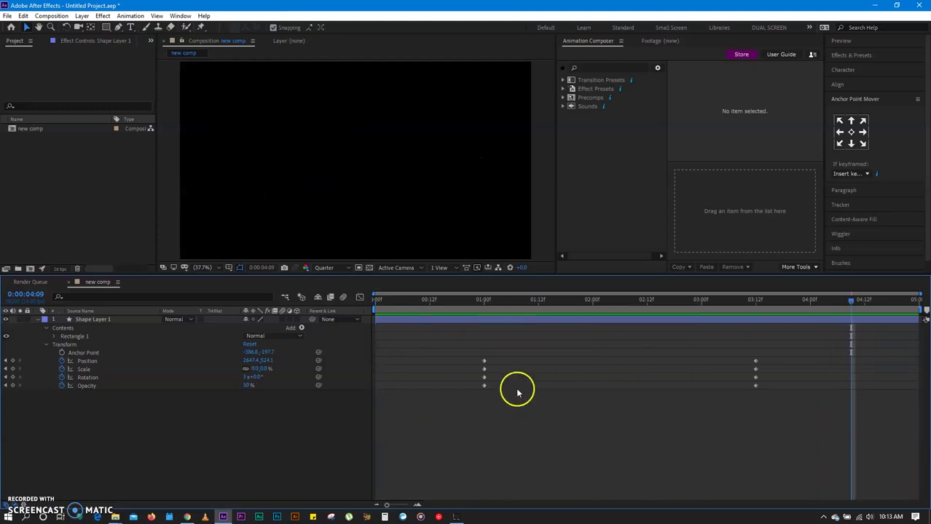
left_click(87, 362)
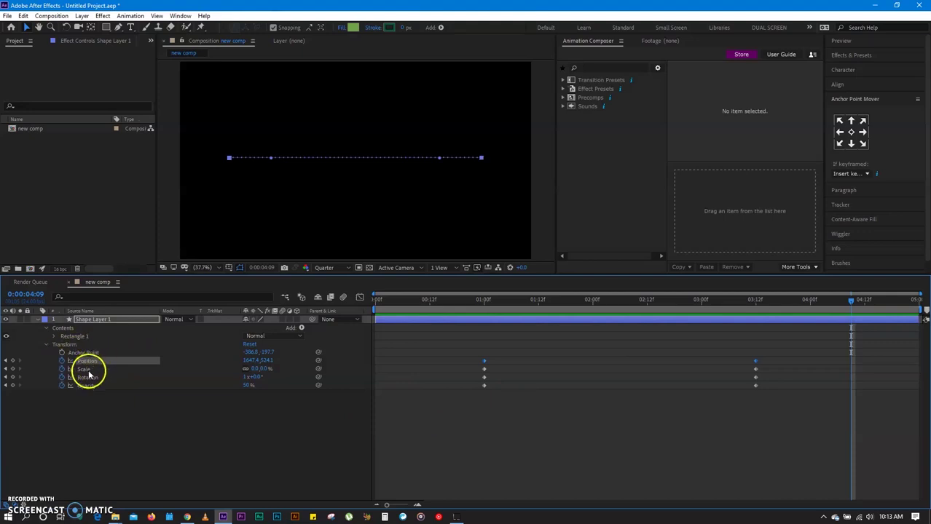
left_click(83, 370)
left_click(84, 376)
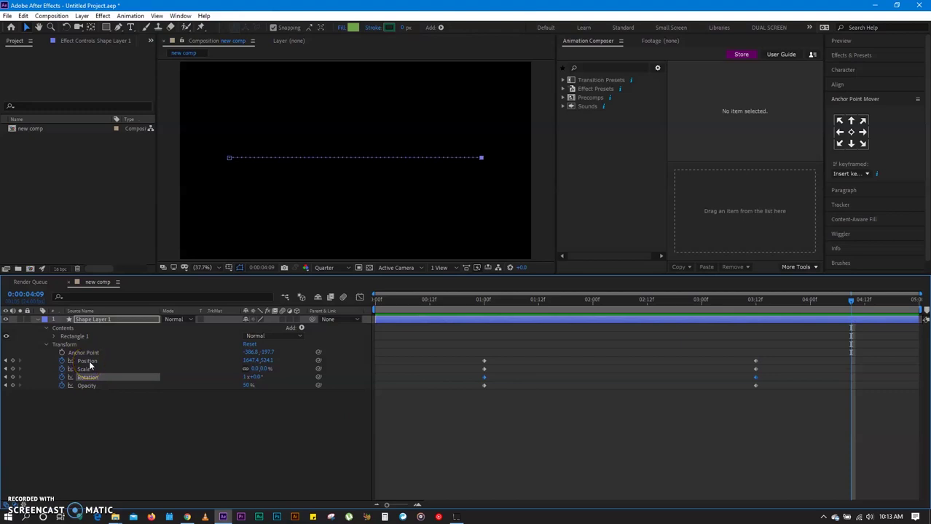
Bend the square's motion path into an upward arch using both Position keyframes' path handles, and preview the curved motion
left_click(87, 361)
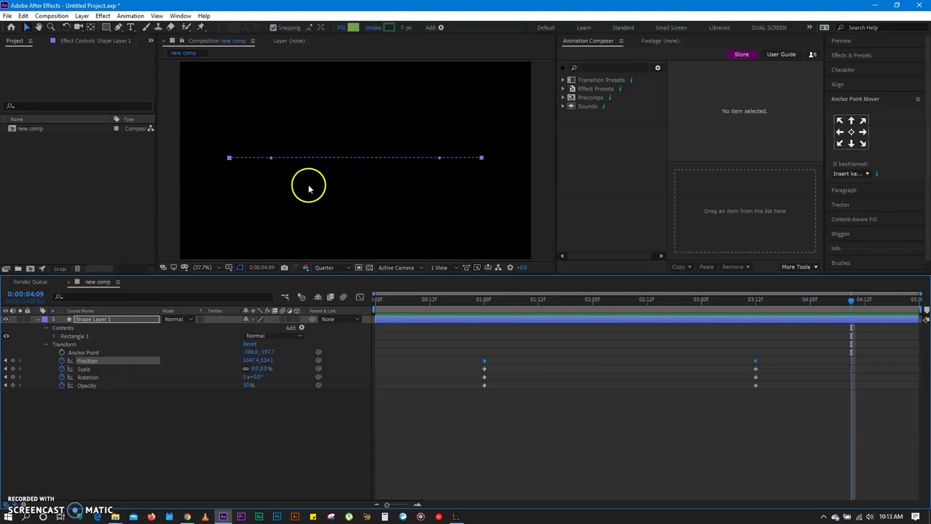
mouse_move(525, 304)
left_mouse_down()
mouse_move(479, 307)
mouse_move(692, 311)
mouse_move(565, 313)
mouse_move(635, 318)
left_mouse_up()
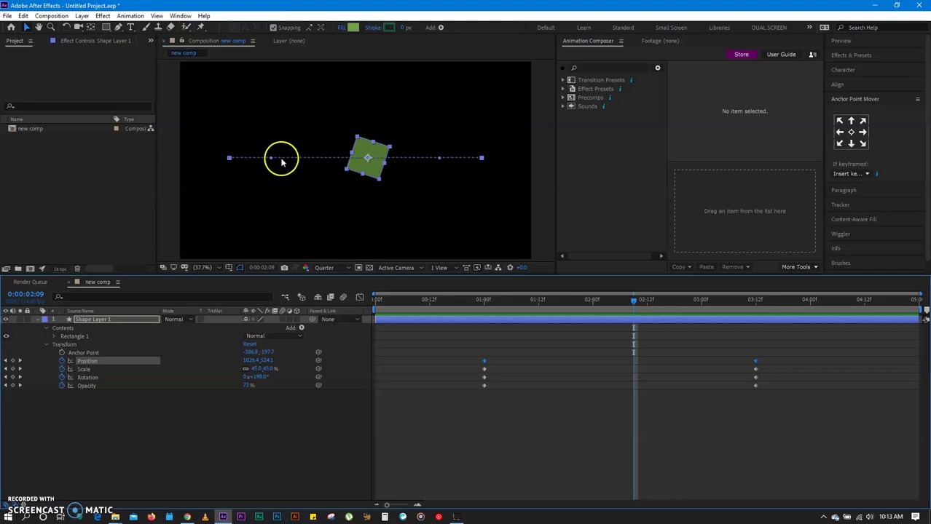
left_click_drag(440, 160, 443, 211)
left_click_drag(273, 159, 301, 88)
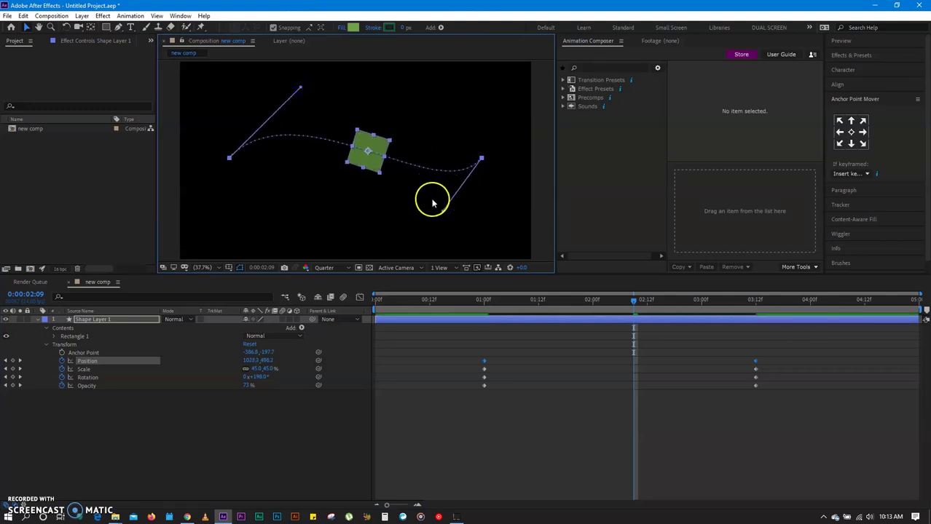
left_click_drag(443, 211, 396, 90)
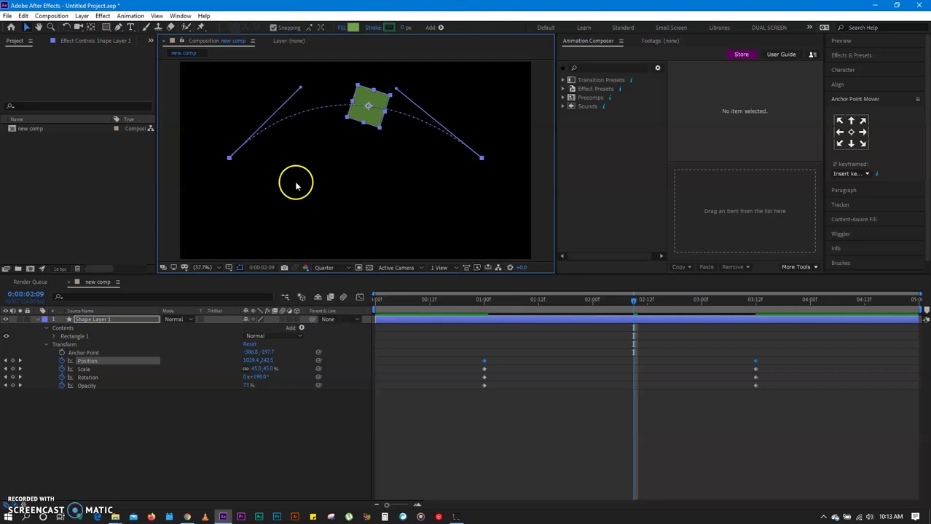
left_click(427, 308)
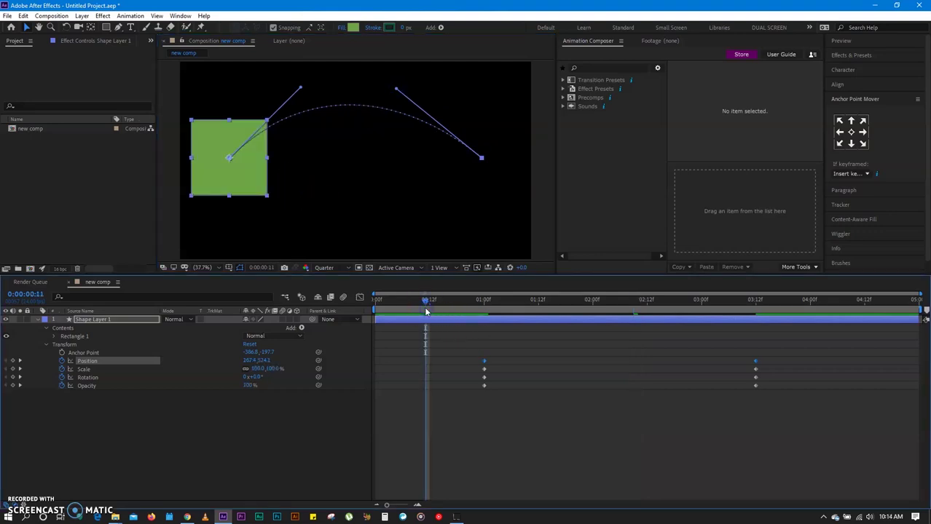
key("space")
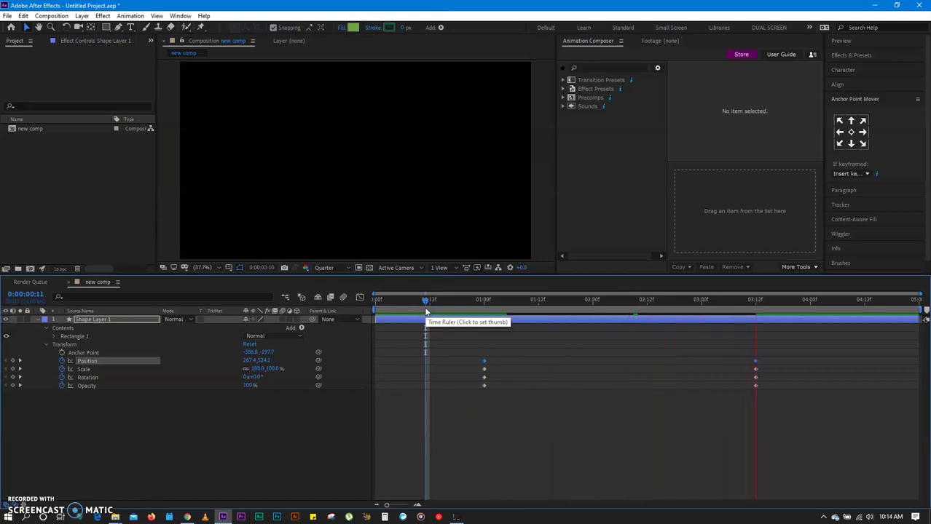
key("space")
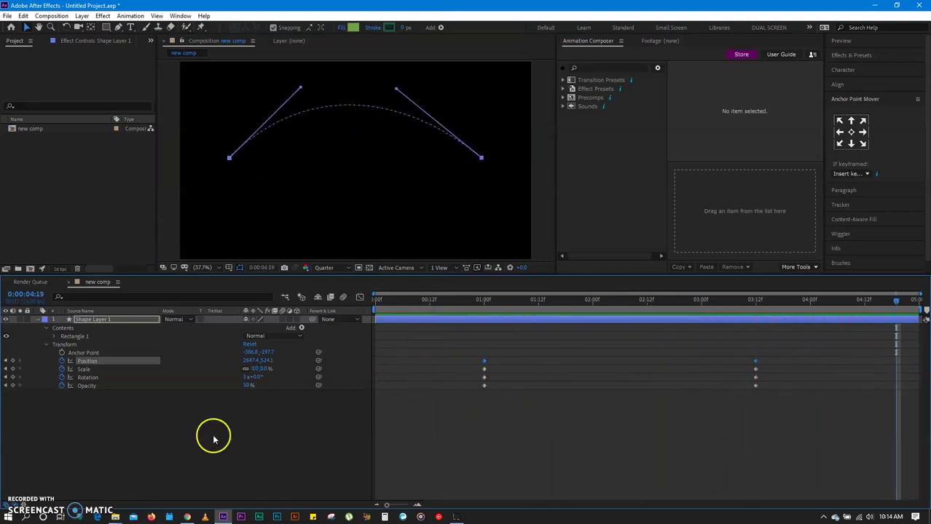
Set Shape Layer 1's Scale to 50% at the 0:00:03:12 keyframe and preview the animation from the start
left_click(6, 369)
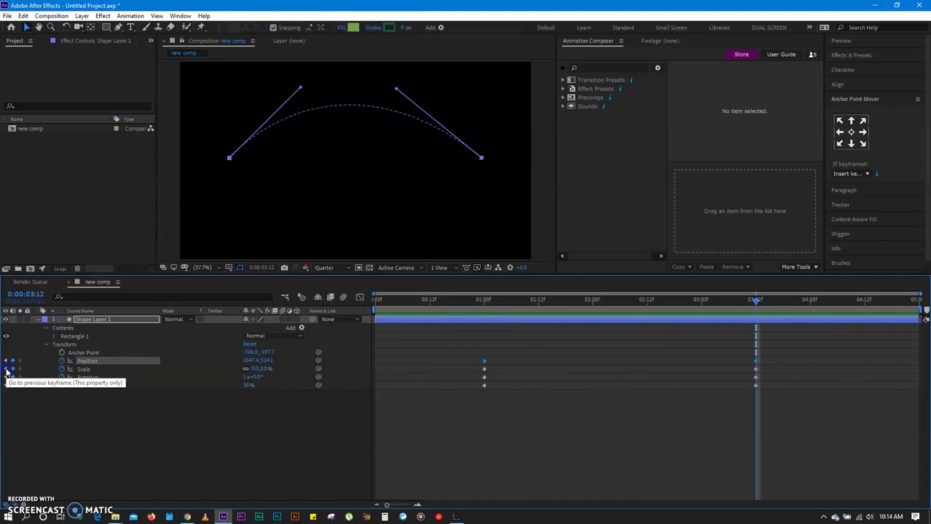
left_click_drag(257, 371, 244, 377)
left_click(254, 370)
type("50")
left_click(293, 445)
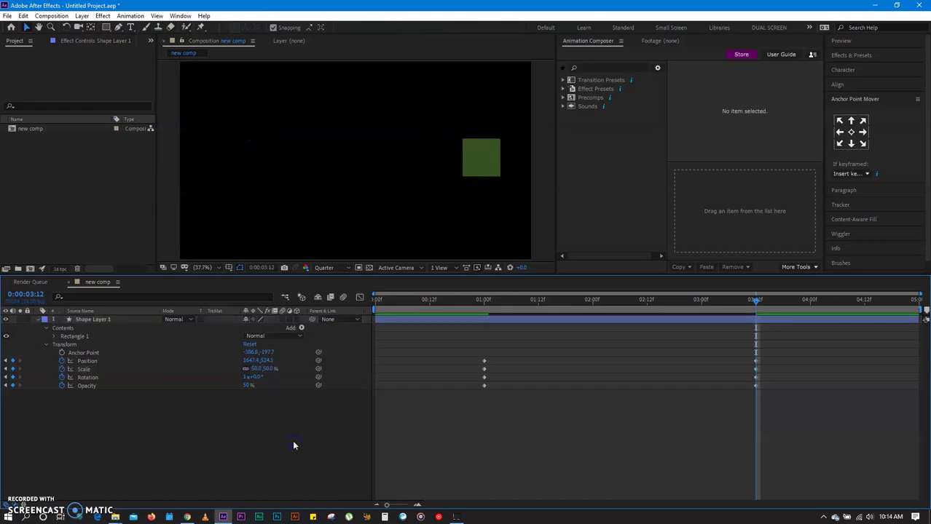
key("Home")
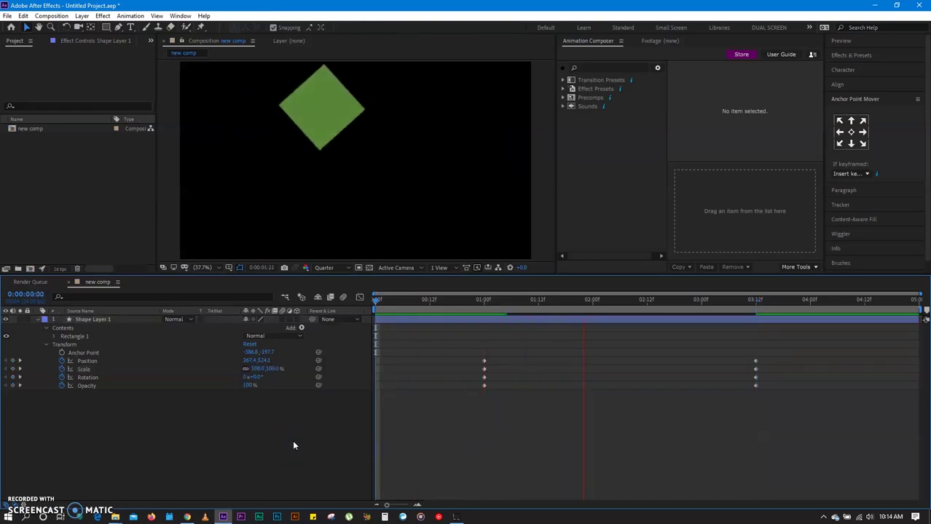
key("space")
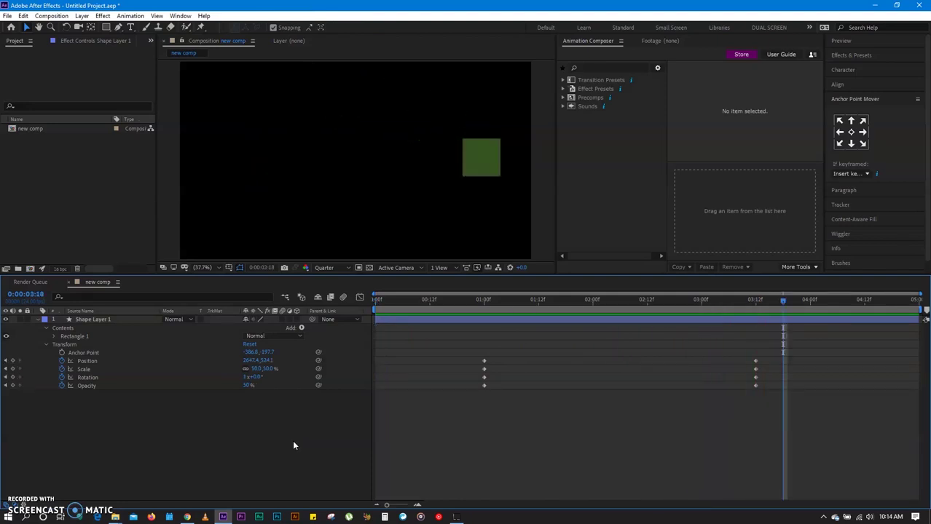
Scrub through the composition to examine how the square changes between its two sets of keyframes, and return to the start
left_click(658, 398)
left_click(783, 304)
left_click_drag(785, 305, 480, 340)
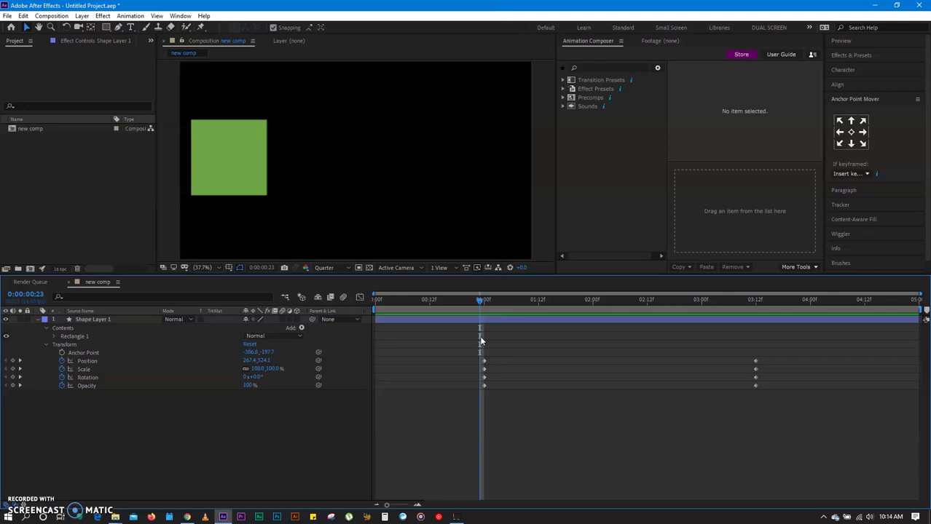
left_click_drag(495, 292, 593, 301)
left_click(594, 307)
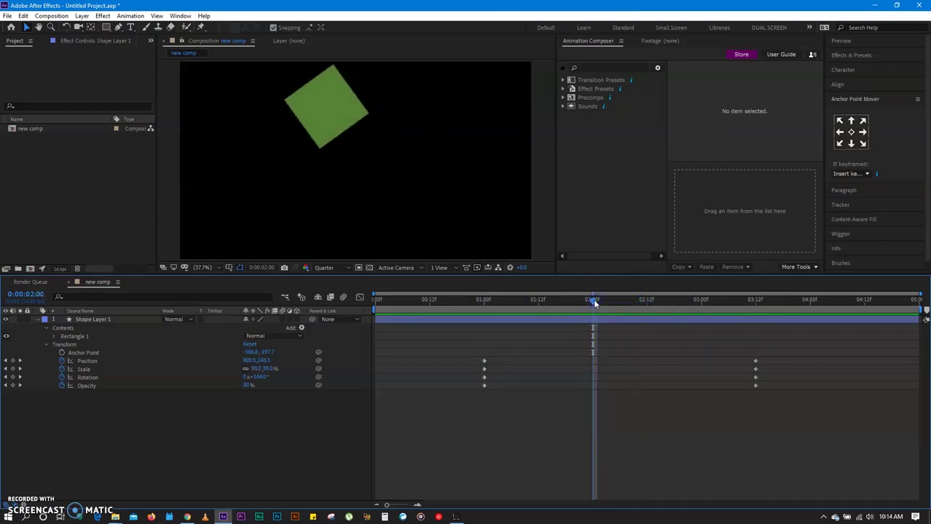
left_click_drag(593, 299, 378, 297)
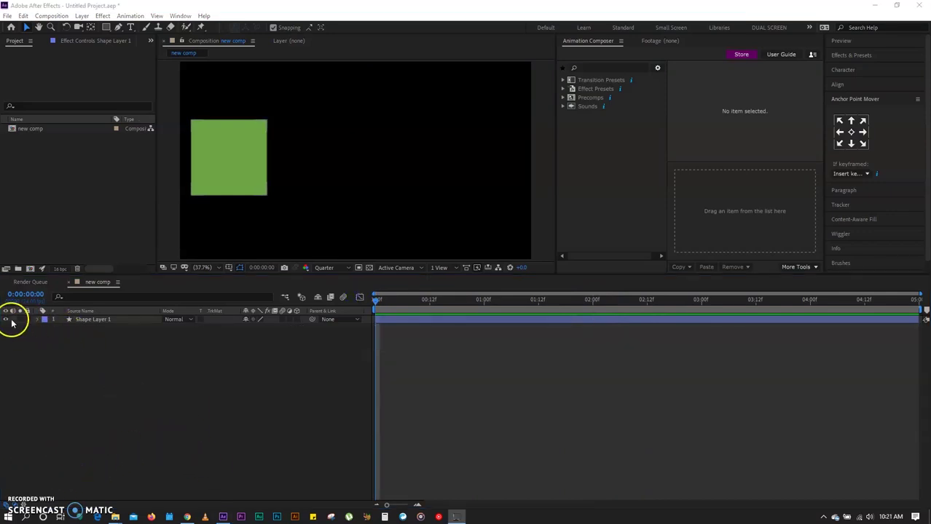
Toggle Shape Layer 1's visibility off and back on to see its effect on the composition
left_click(87, 322)
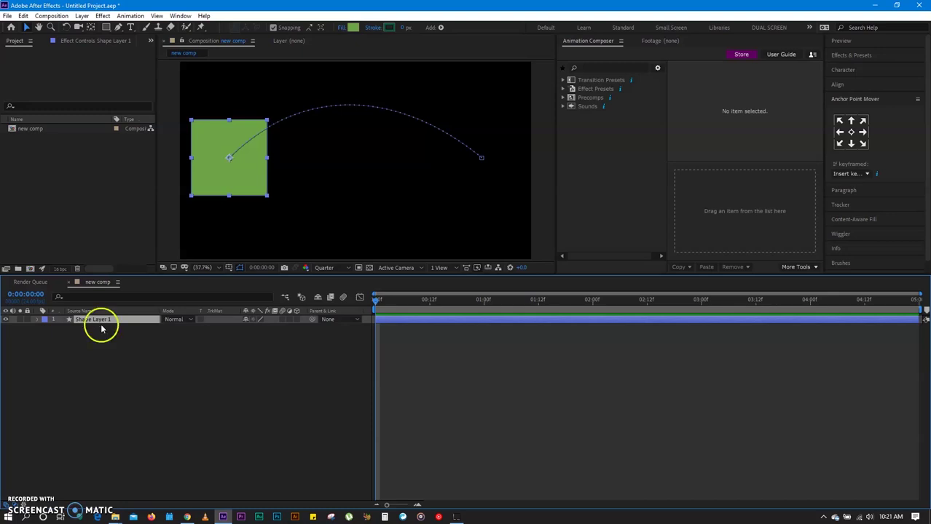
left_click(6, 320)
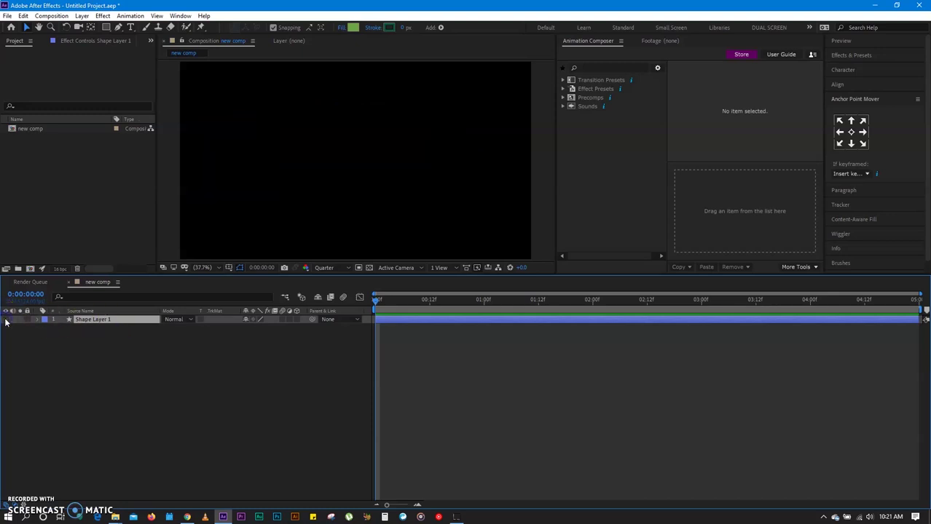
left_click(6, 320)
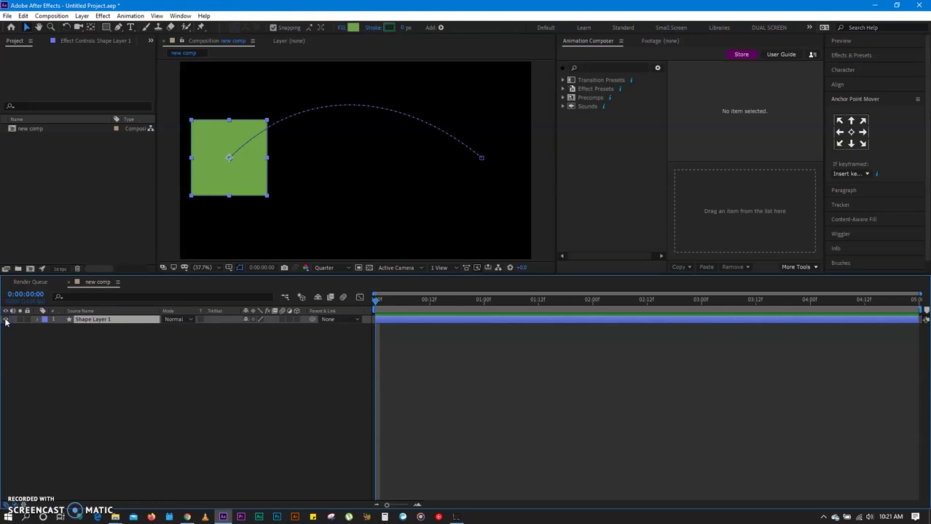
left_click(77, 320)
left_click(114, 336)
left_click(5, 321)
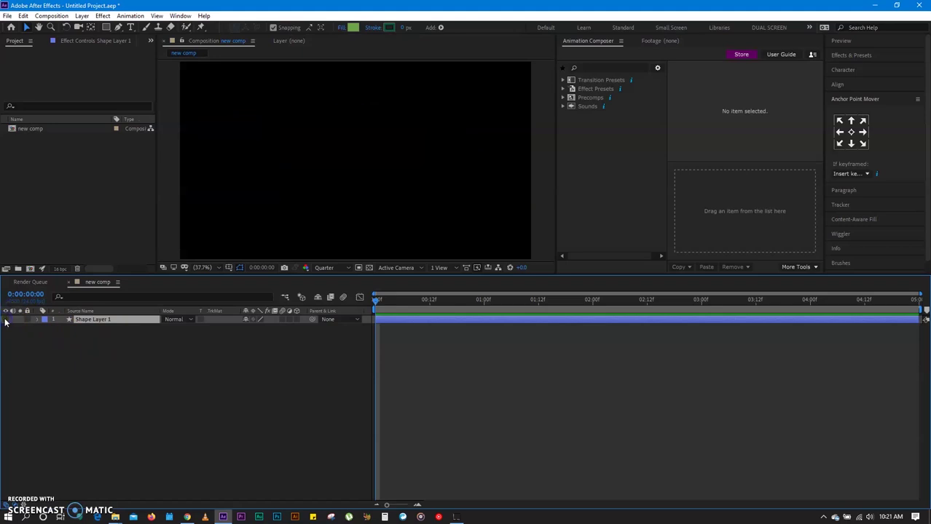
left_click(6, 319)
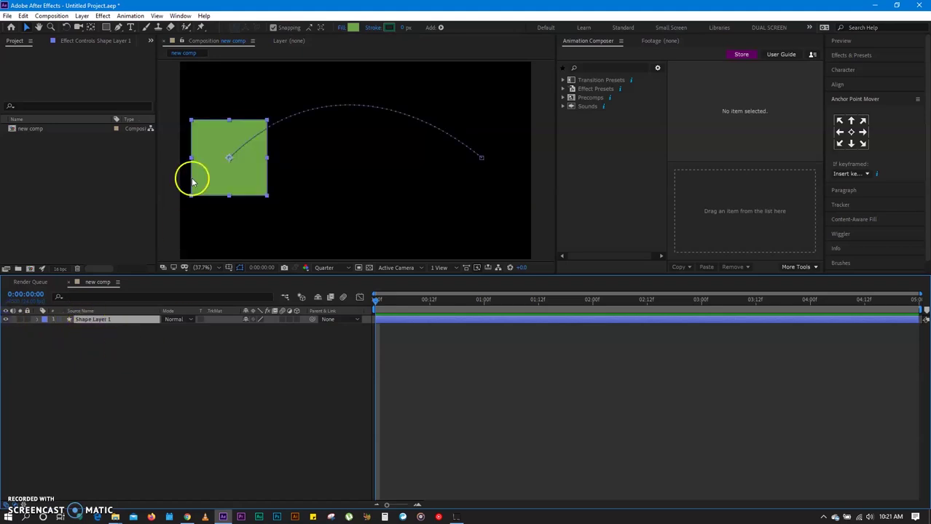
Hide Shape Layer 1 and create a text layer reading "TEXT" in the composition
left_click(132, 27)
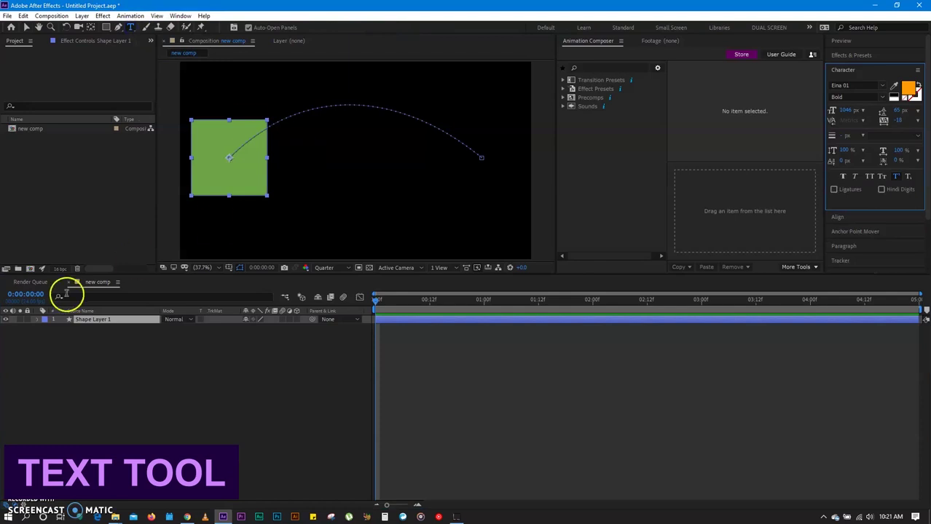
left_click(6, 320)
left_click(315, 142)
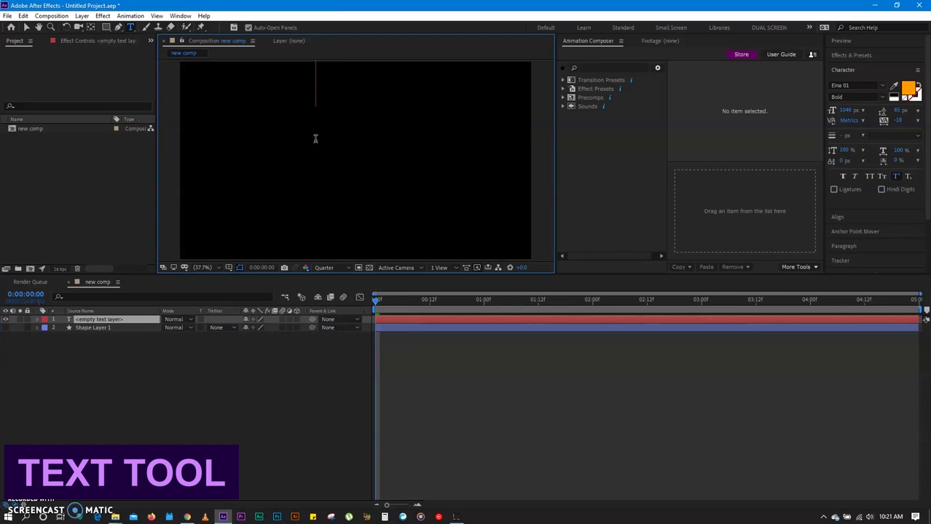
type("TE")
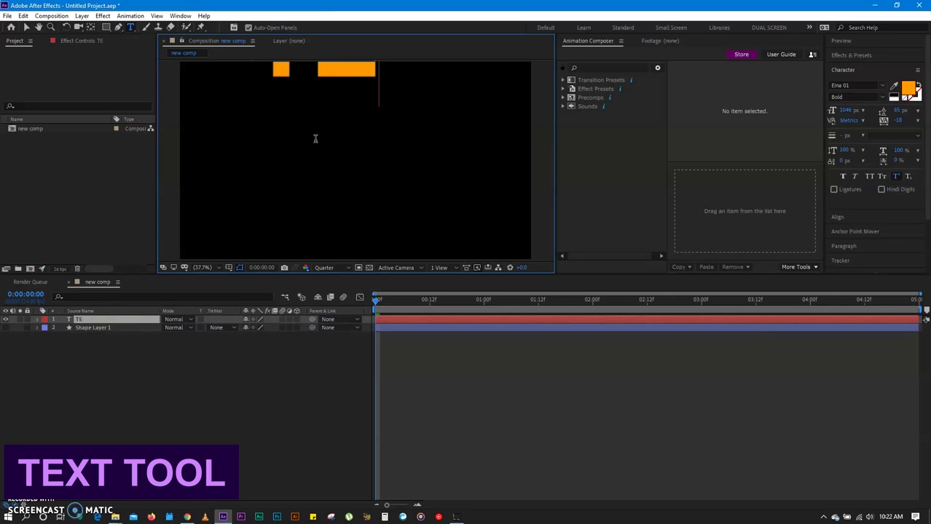
type("XT")
left_click(301, 291)
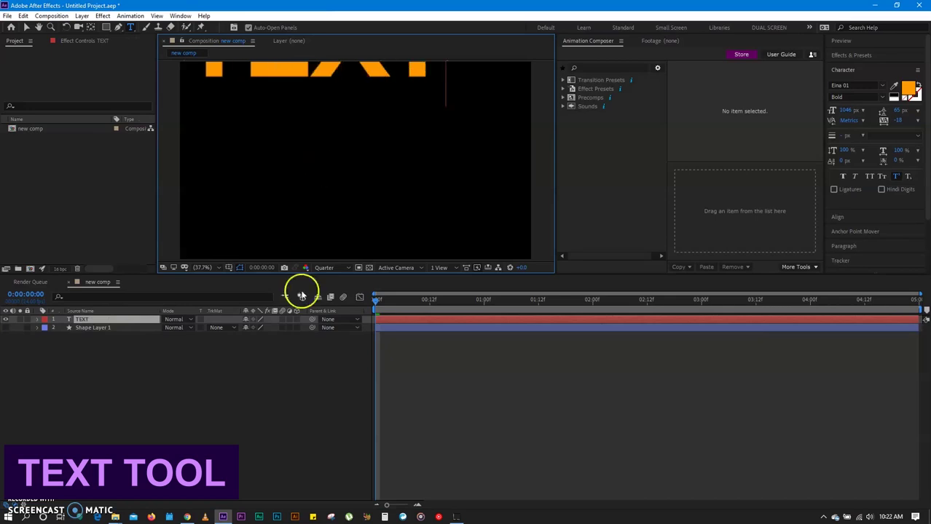
left_click(83, 319)
key("Return")
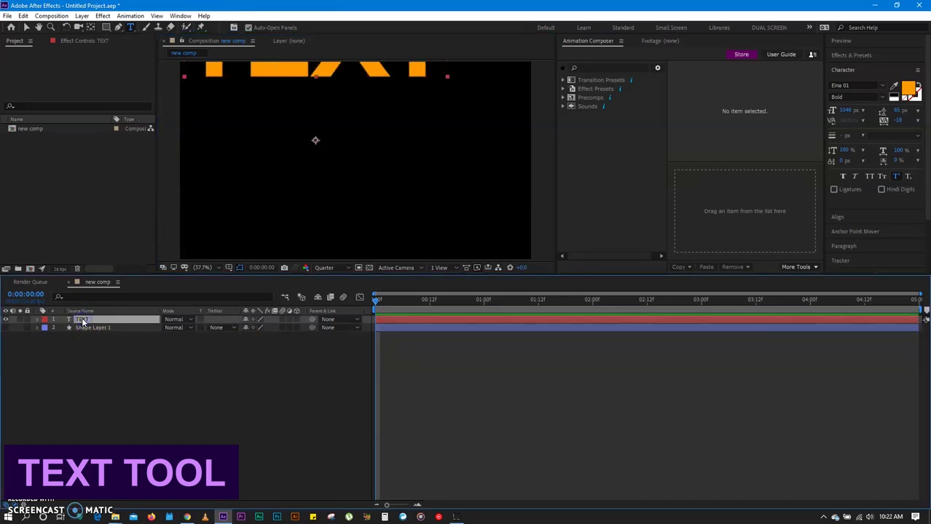
left_click(68, 322)
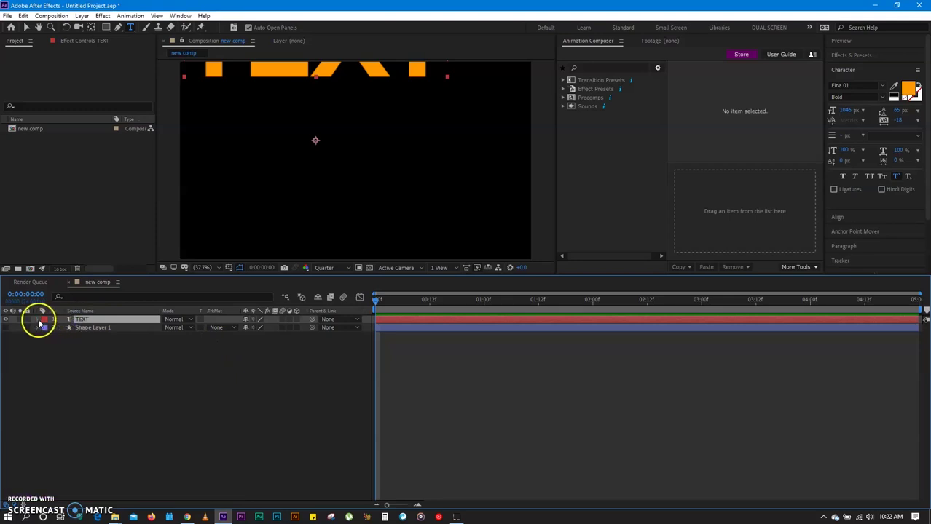
Move the TEXT layer down into the frame by setting its Position Y to about 1070.9
left_click(39, 321)
left_click(46, 336)
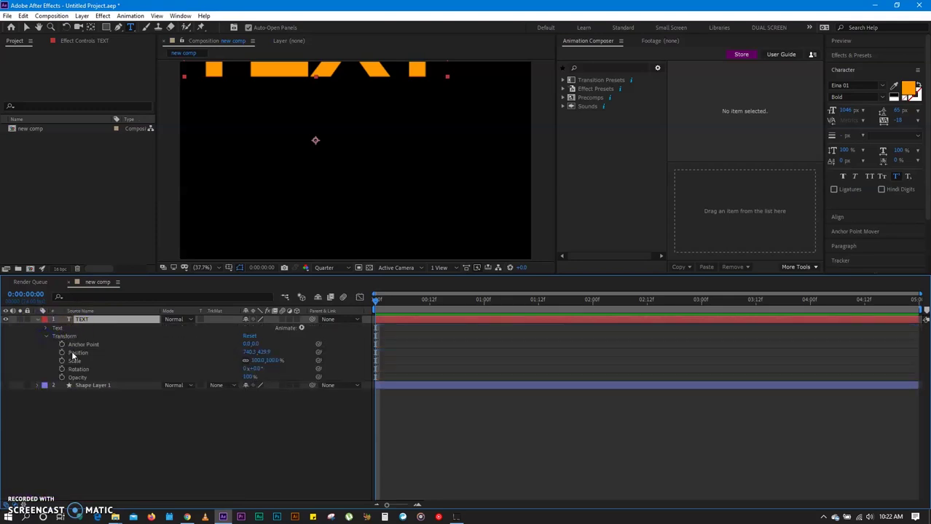
left_click(263, 352)
left_click_drag(264, 352, 558, 368)
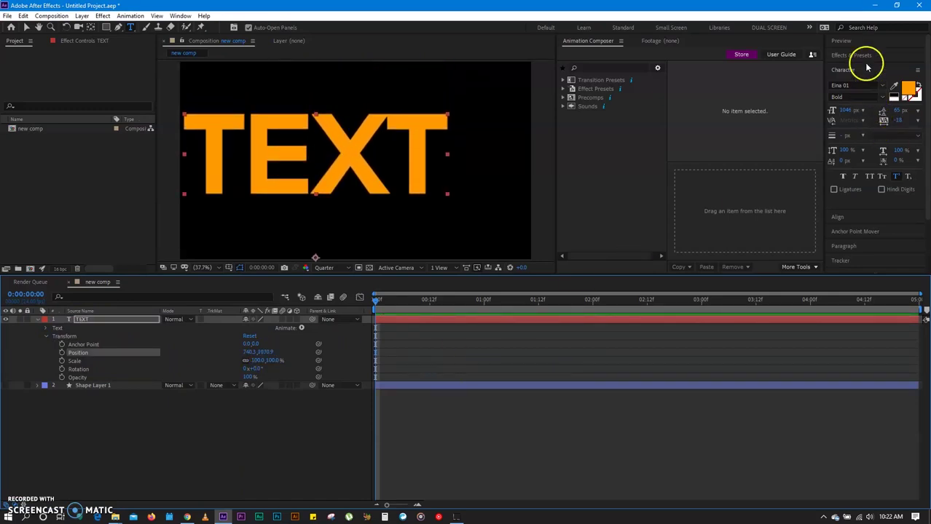
Center the TEXT layer horizontally and vertically in the composition, and move its anchor point to the text's center
left_click(854, 56)
left_click(853, 57)
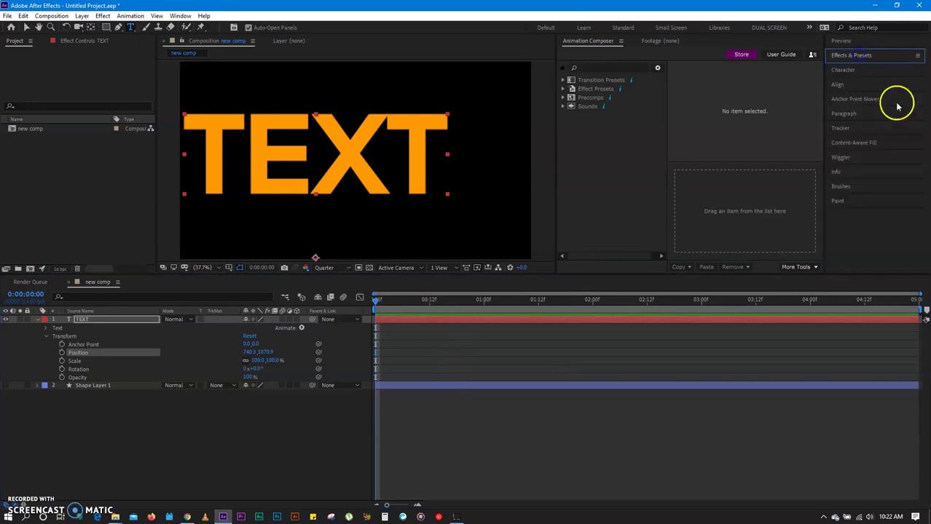
left_click(839, 85)
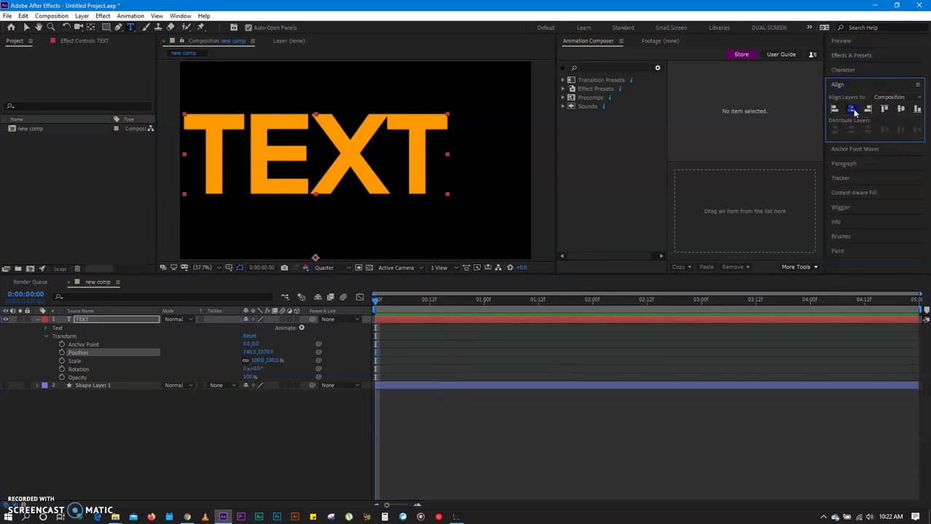
left_click(851, 109)
left_click(901, 108)
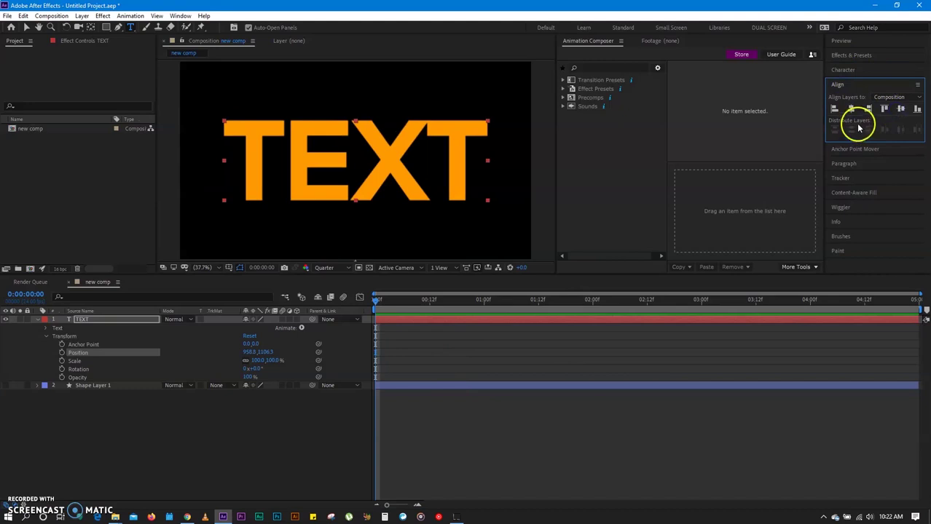
left_click(844, 150)
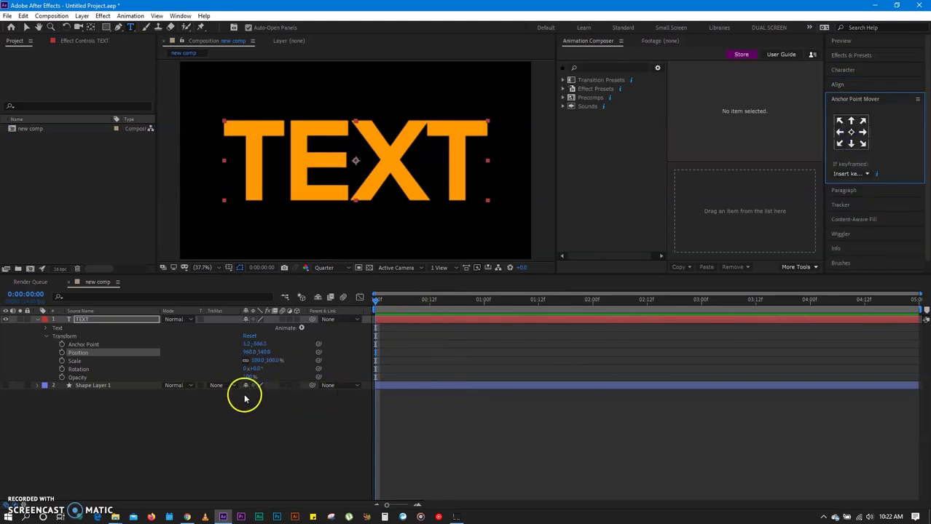
View the TEXT layer's Text properties, and collapse its Text and Transform groups
left_click(83, 319)
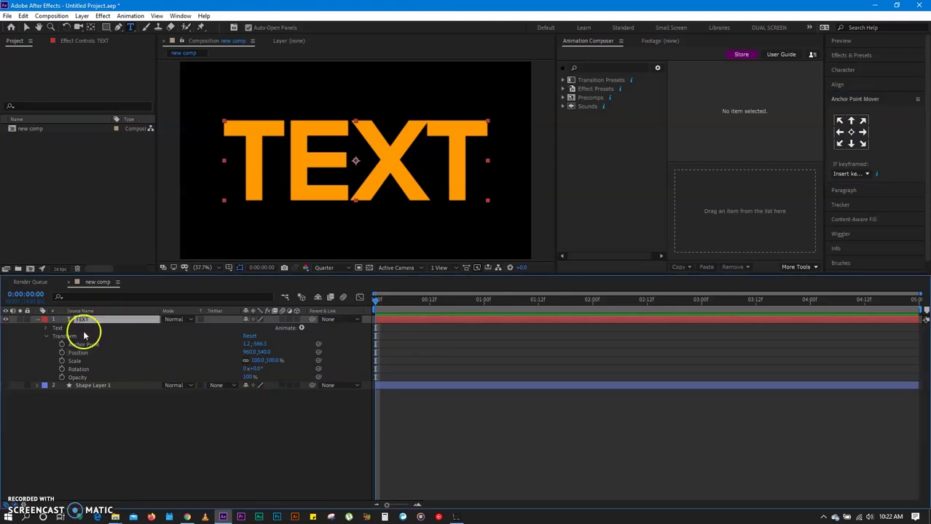
left_click(46, 327)
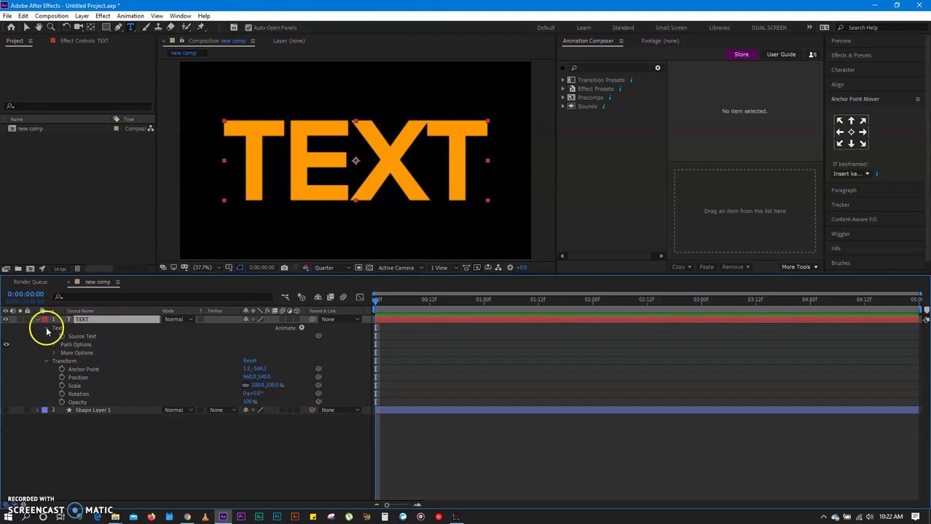
left_click(46, 329)
left_click(46, 336)
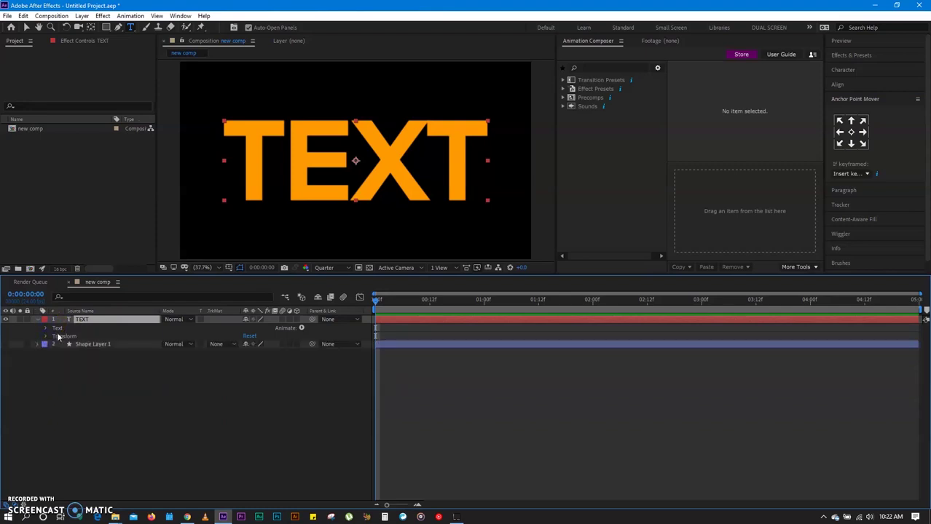
Browse the available fonts and examine the text's font size, leading and tracking settings
left_click(866, 69)
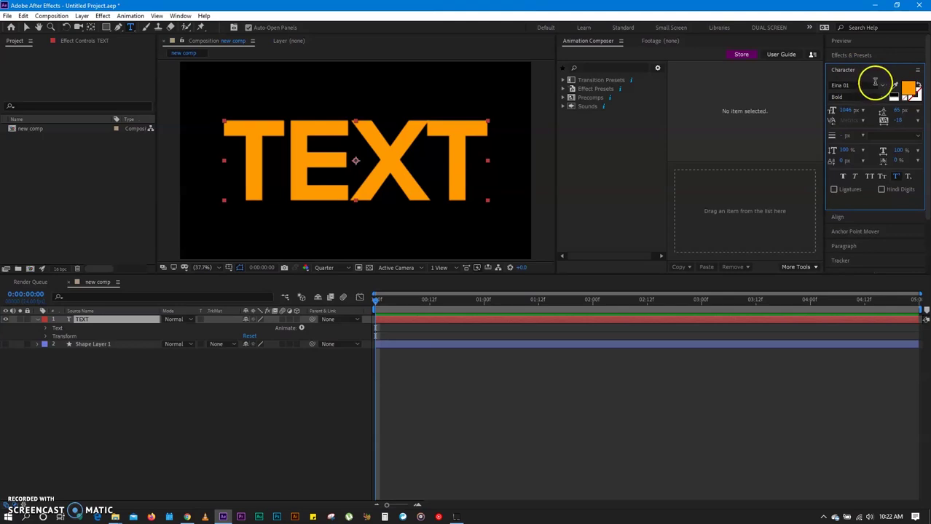
left_click(874, 85)
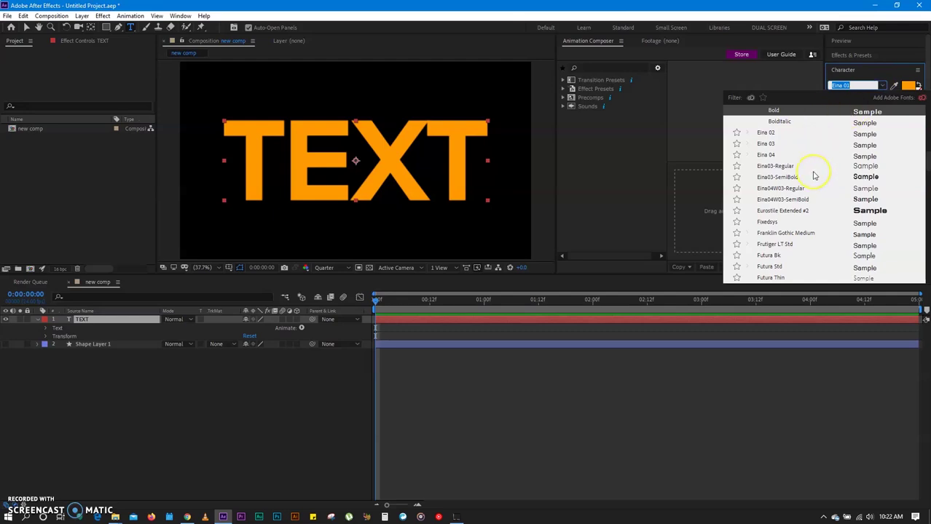
scroll(814, 176, "down", 15)
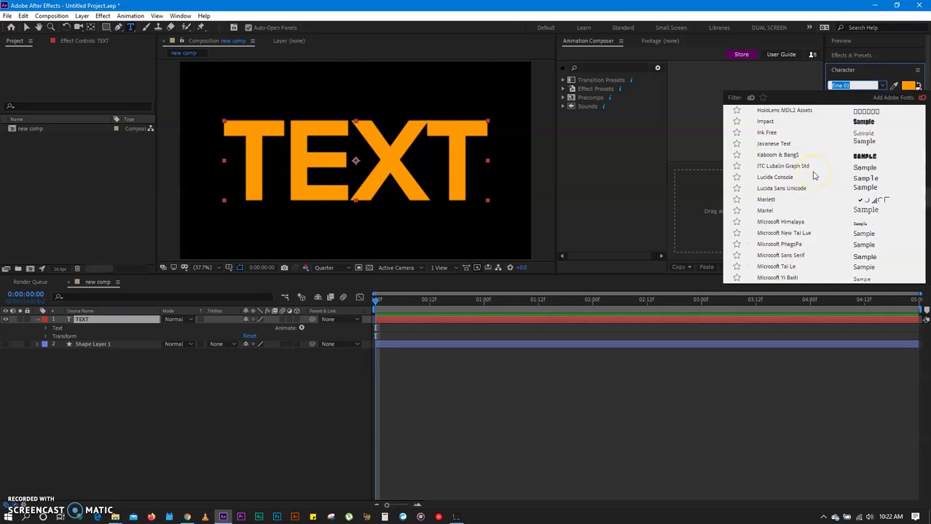
left_click(875, 69)
left_click(864, 73)
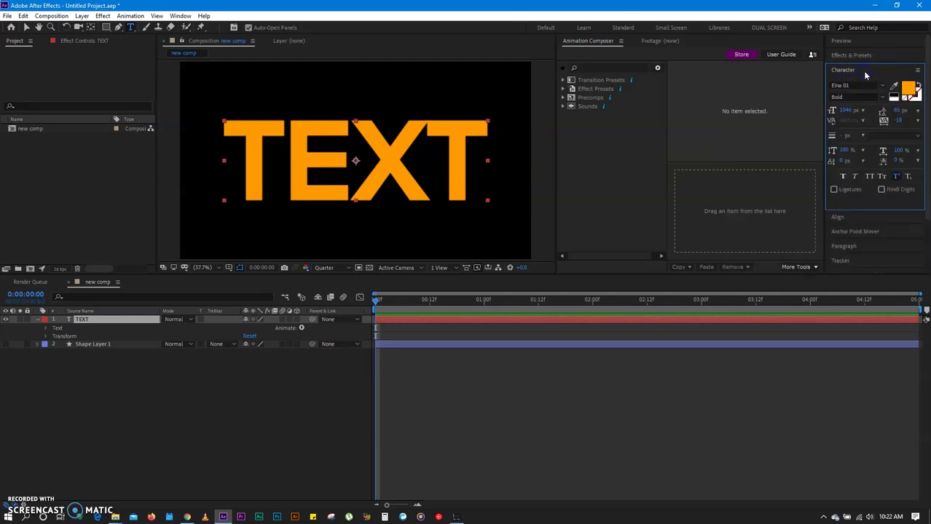
left_click_drag(845, 111, 865, 113)
left_click(896, 110)
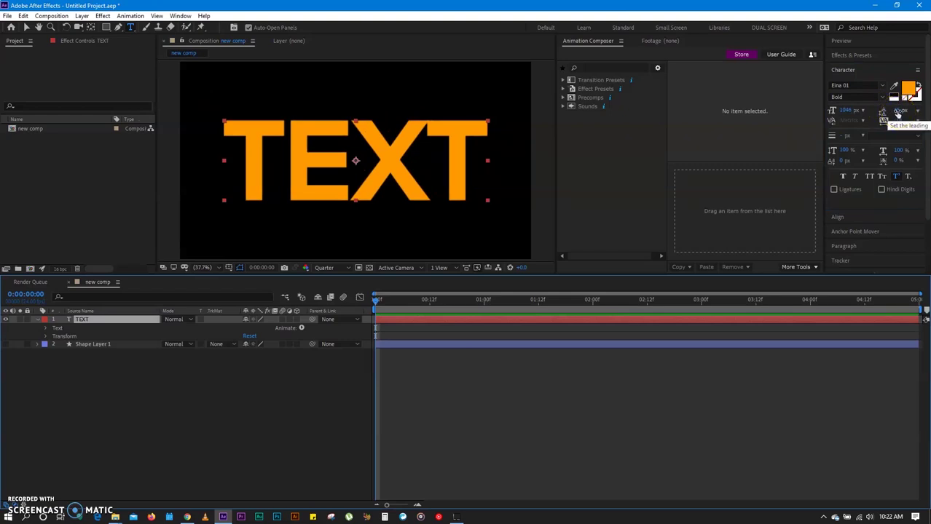
left_click(897, 113)
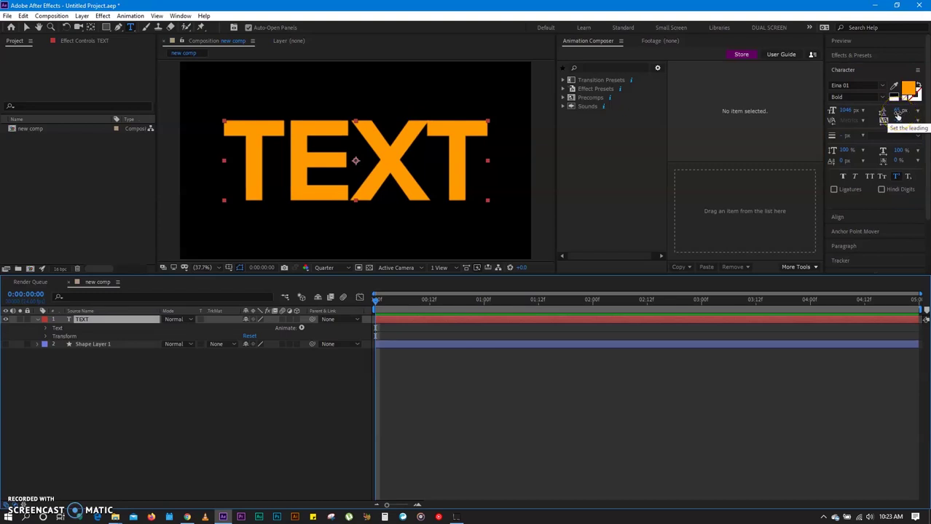
left_click(898, 118)
left_click(897, 121)
mouse_move(898, 120)
left_mouse_down()
mouse_move(928, 124)
mouse_move(759, 131)
mouse_move(692, 150)
mouse_move(930, 124)
mouse_move(893, 138)
left_mouse_up()
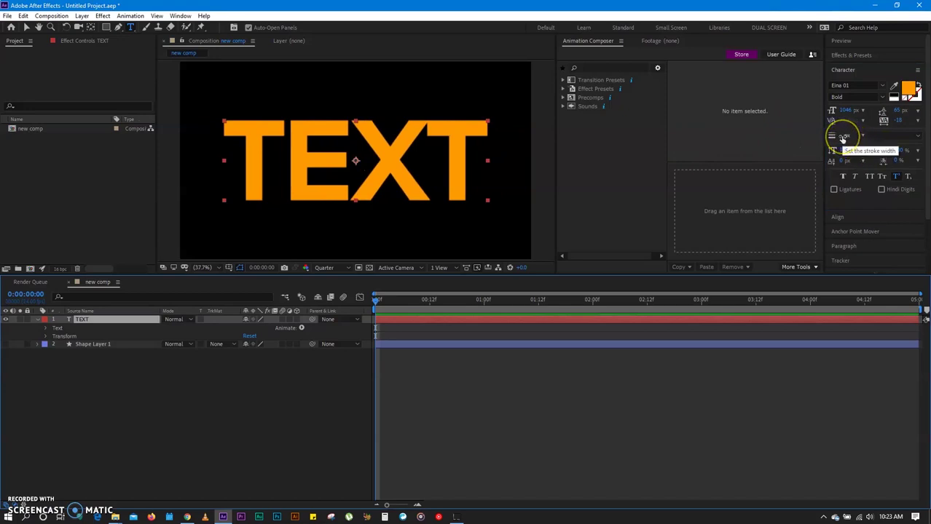
Try the text's stroke width and scale settings, and undo the changes
mouse_move(842, 137)
left_mouse_down()
mouse_move(892, 140)
mouse_move(821, 158)
mouse_move(860, 137)
mouse_move(919, 149)
mouse_move(899, 159)
left_mouse_up()
key("ctrl+z")
left_click(892, 151)
key("ctrl+z")
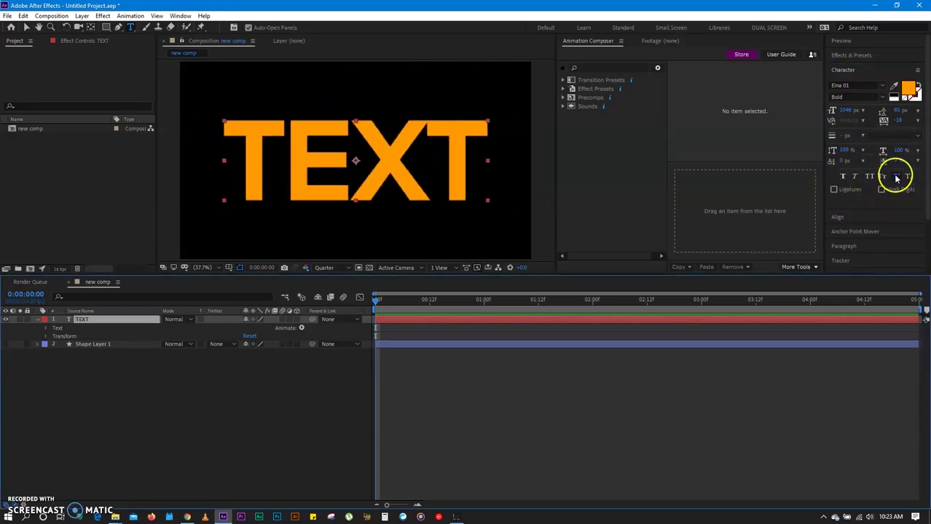
Try Faux Italic on the TEXT layer and remove it, applying Faux Bold instead
left_click(855, 177)
left_click(842, 178)
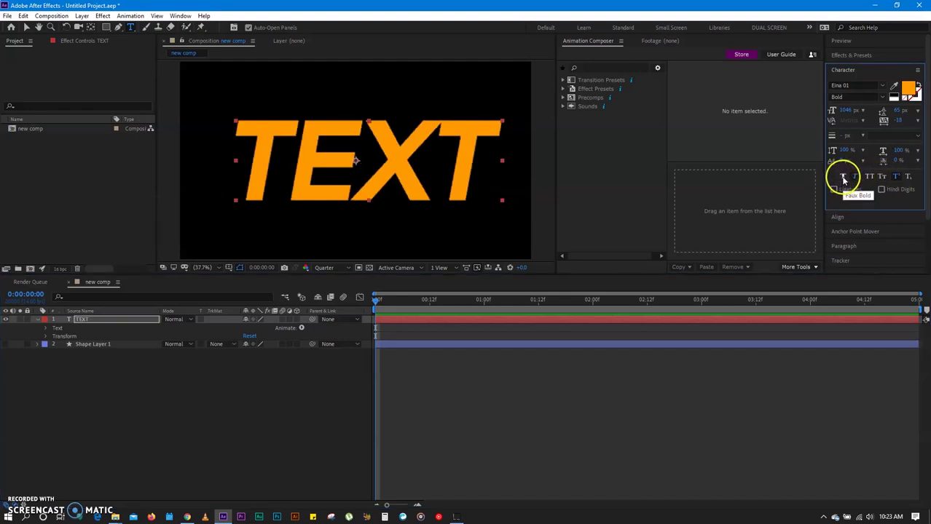
left_click(855, 177)
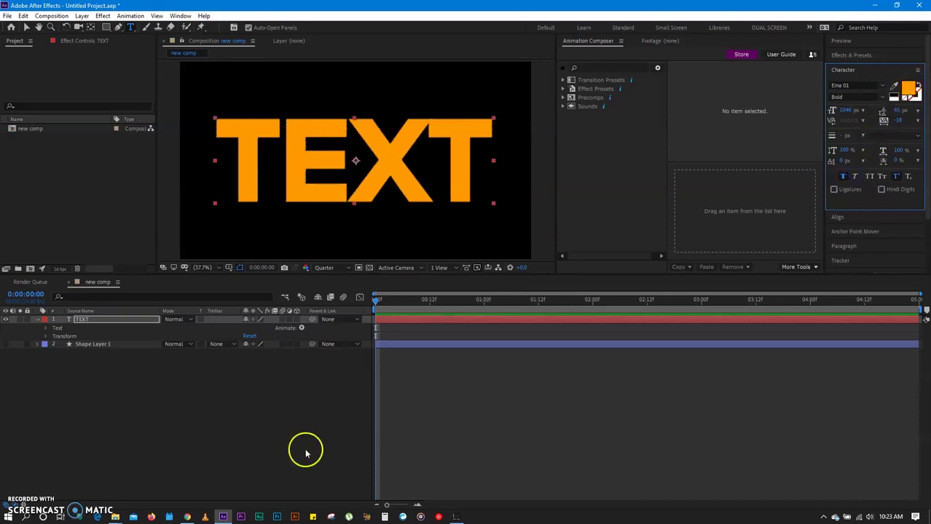
Set the current time to 0:00:00:12 and browse the Text animation presets, including Animate In and Animate Out
left_click_drag(381, 305, 429, 306)
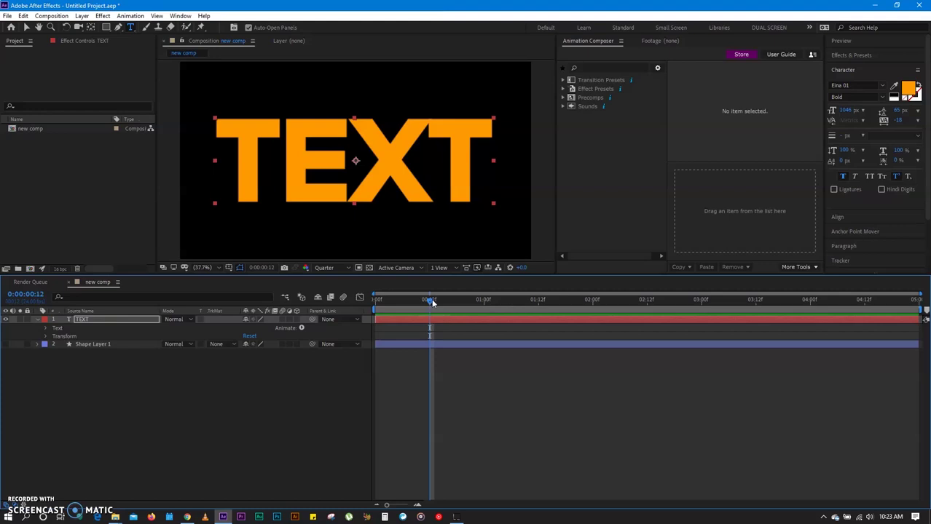
left_click(845, 56)
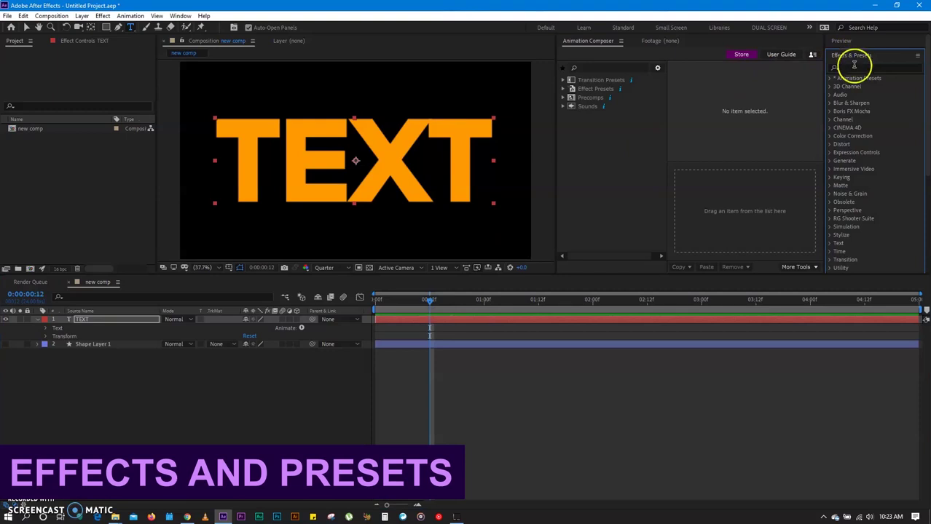
left_click(831, 78)
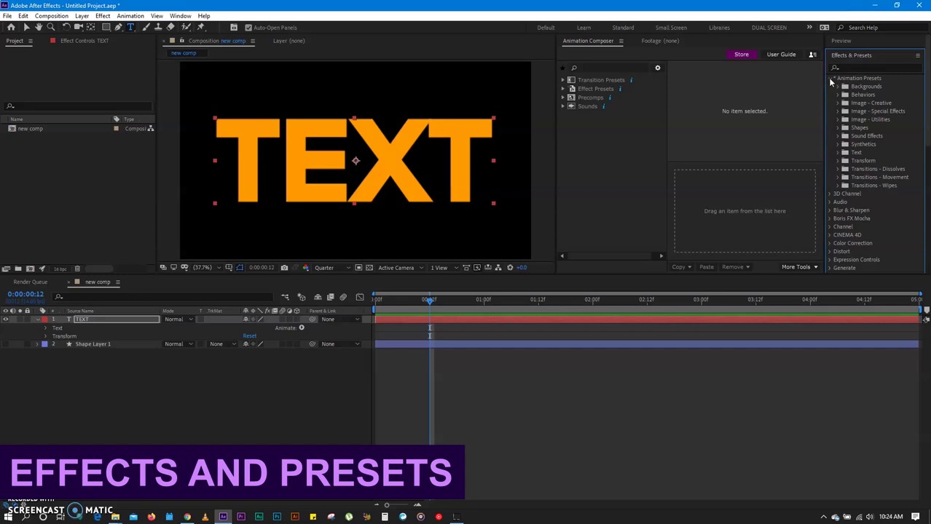
left_click(838, 153)
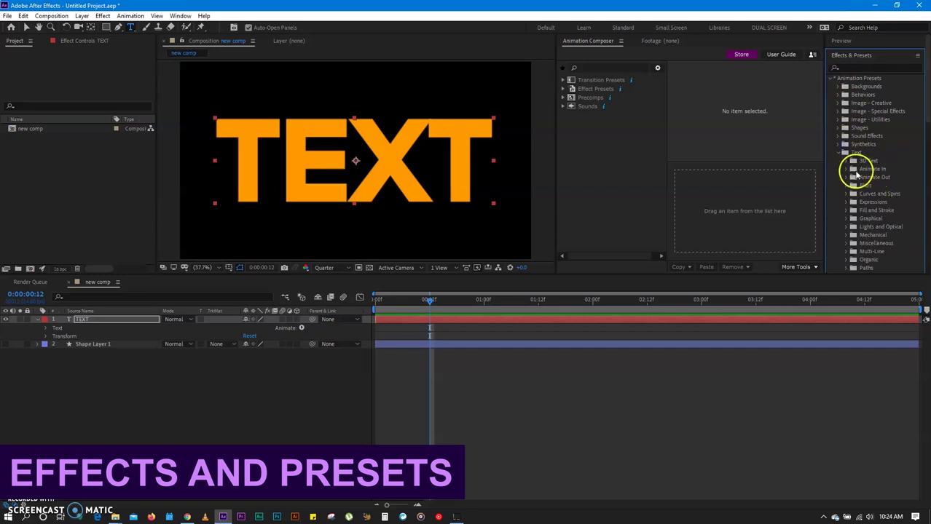
left_click(847, 170)
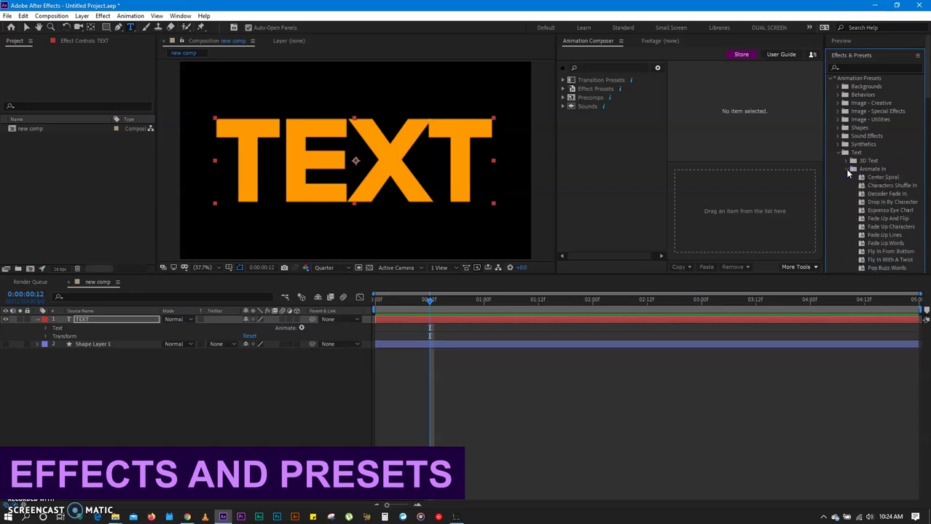
left_click(847, 170)
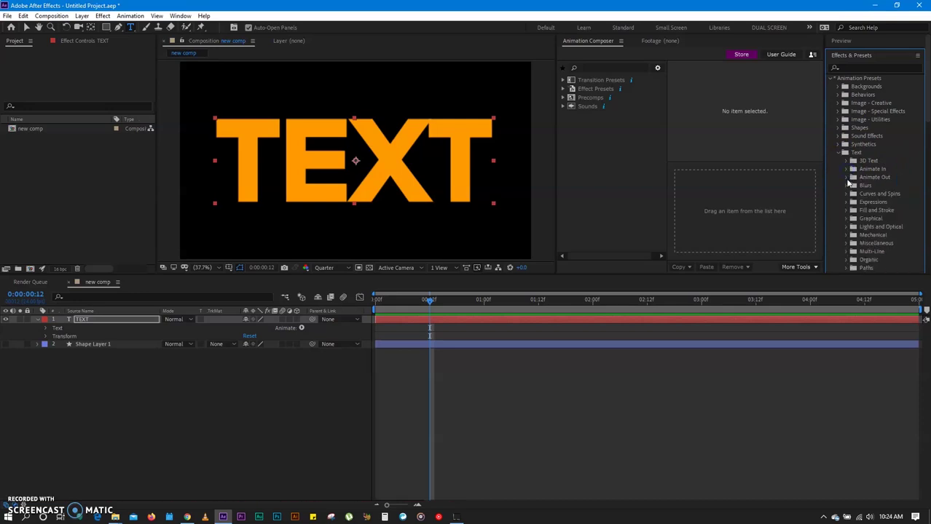
left_click(848, 179)
left_click(849, 180)
Apply the Bullet Train preset from the Blurs text presets to the TEXT layer, and return to the composition's start
left_click(848, 186)
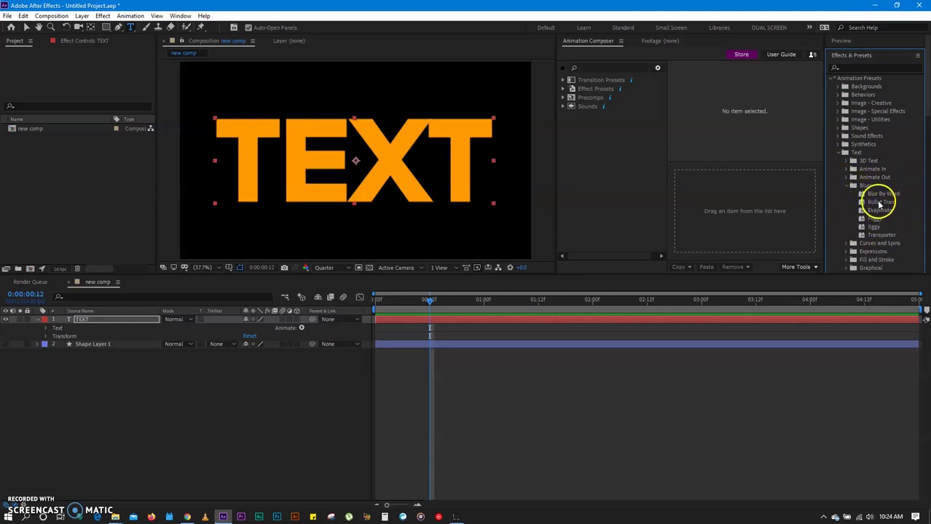
left_click(880, 203)
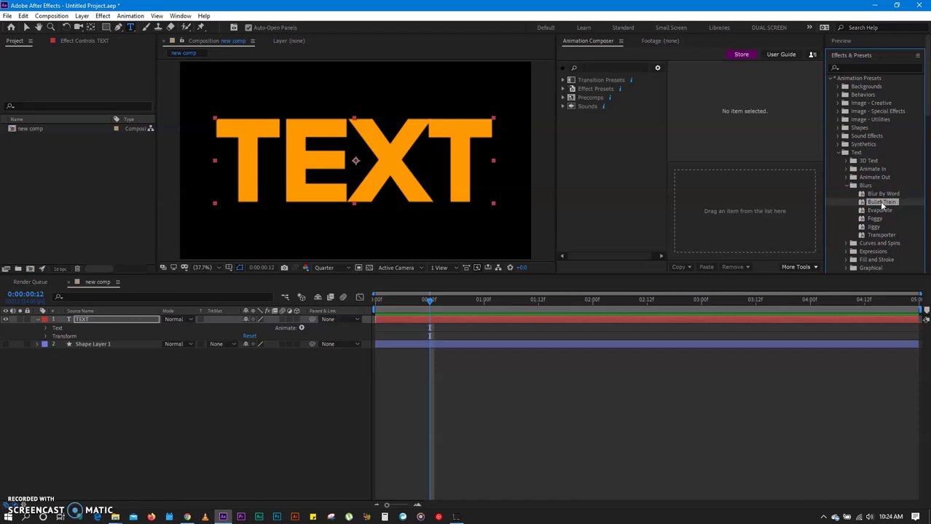
left_click_drag(881, 205, 94, 325)
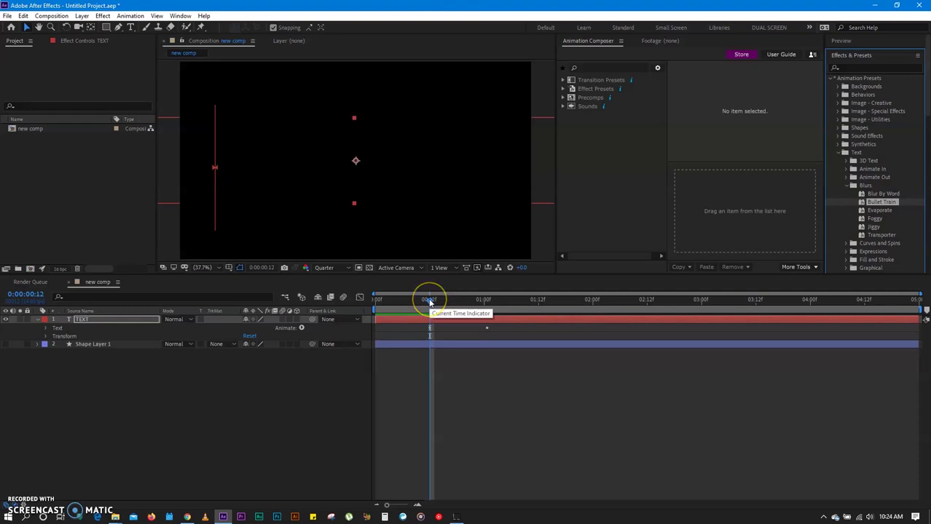
left_click_drag(429, 302, 366, 321)
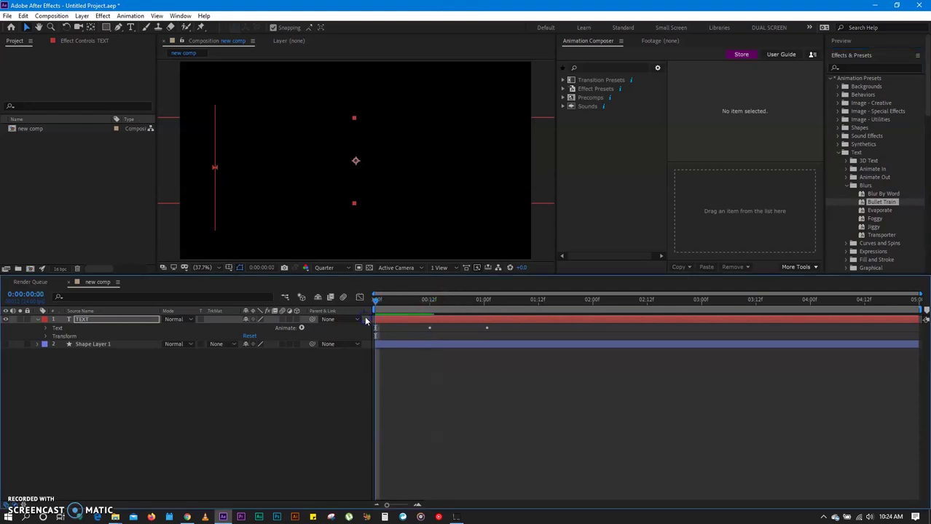
Preview the Bullet Train text animation from the composition's start several times and scrub through its keyframes
key("space")
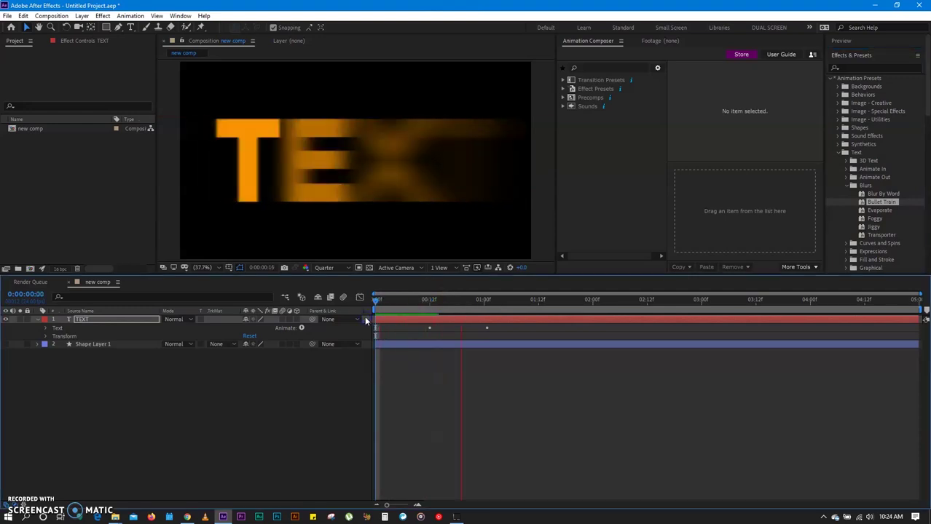
key("space")
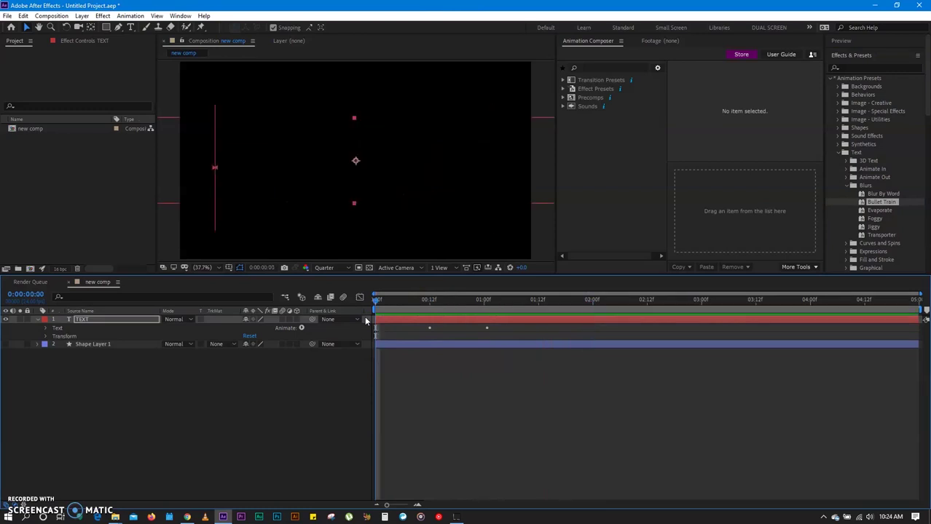
key("space")
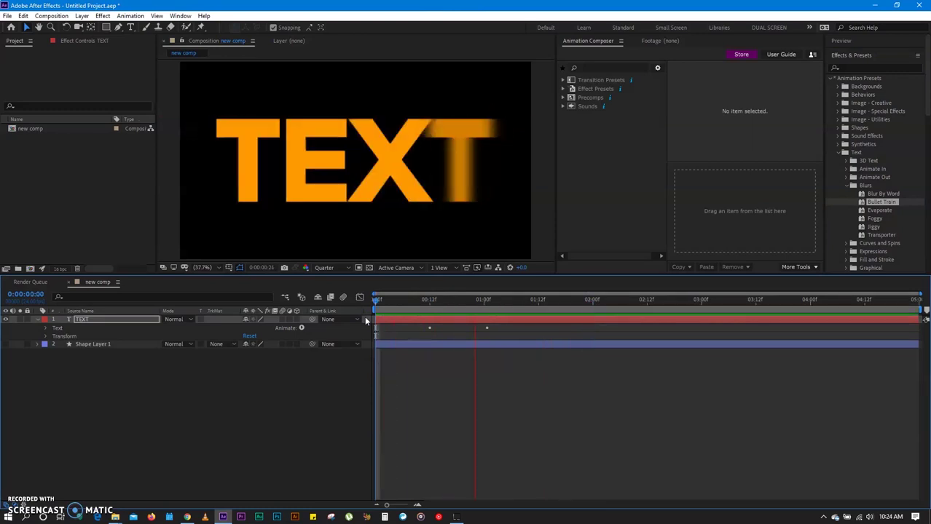
key("space")
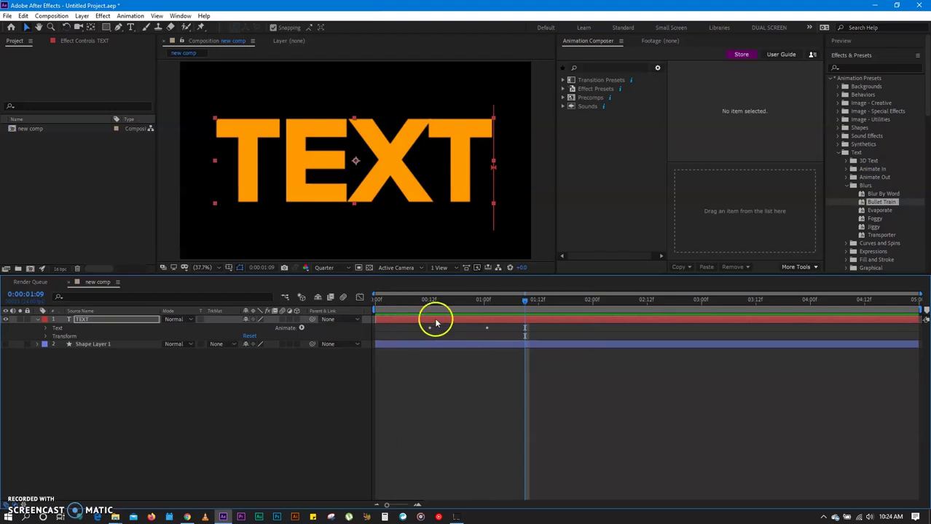
left_click_drag(430, 302, 447, 311)
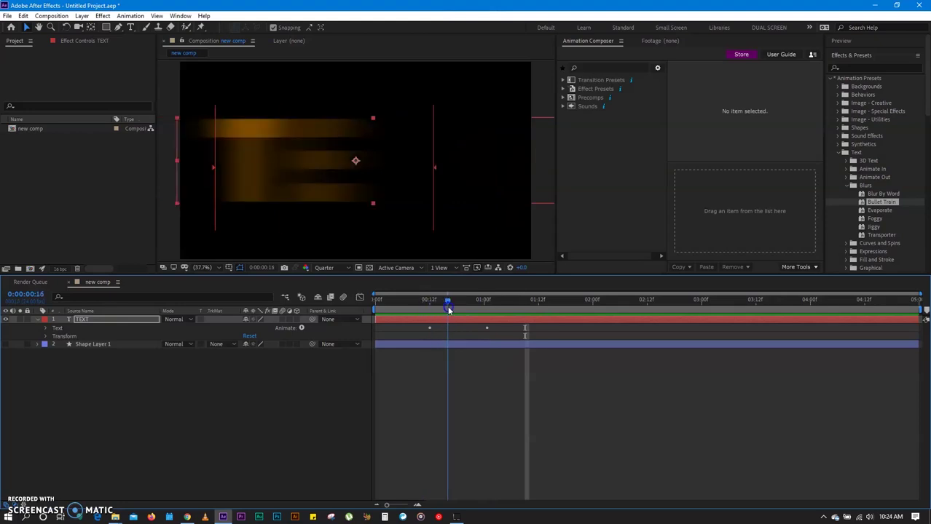
left_click_drag(448, 310, 375, 298)
key("space")
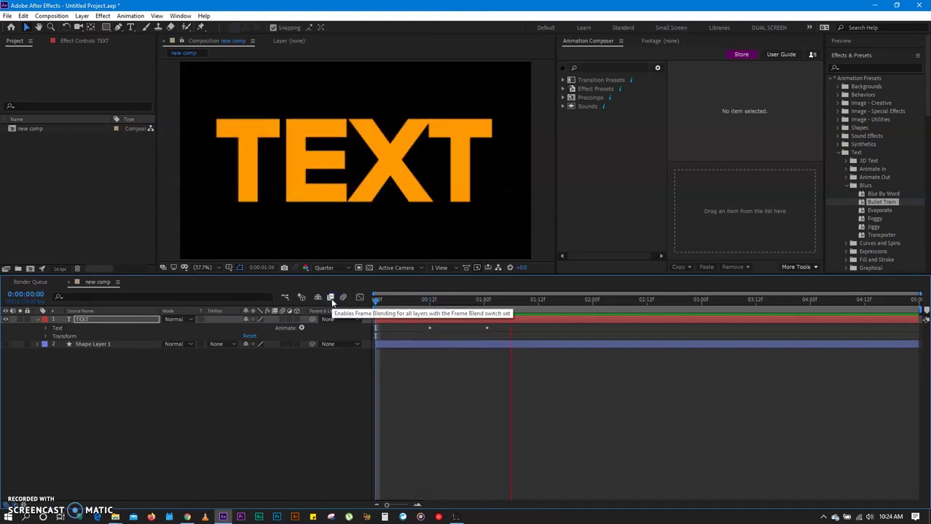
key("space")
Reveal the TEXT layer's keyframes, try moving the first Offset keyframe past the second one, and undo the move
left_click(415, 327)
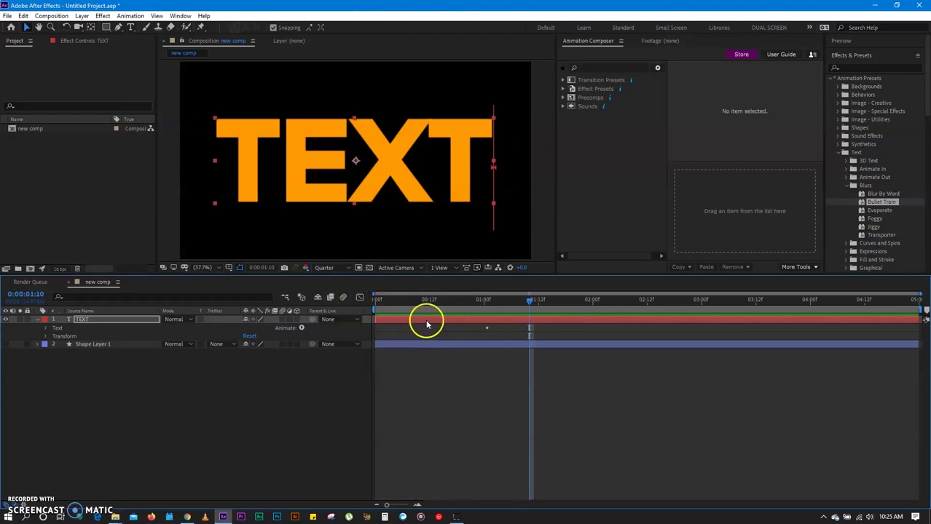
left_click(426, 319)
key("u")
left_click_drag(430, 336, 573, 336)
left_click_drag(530, 301, 417, 304)
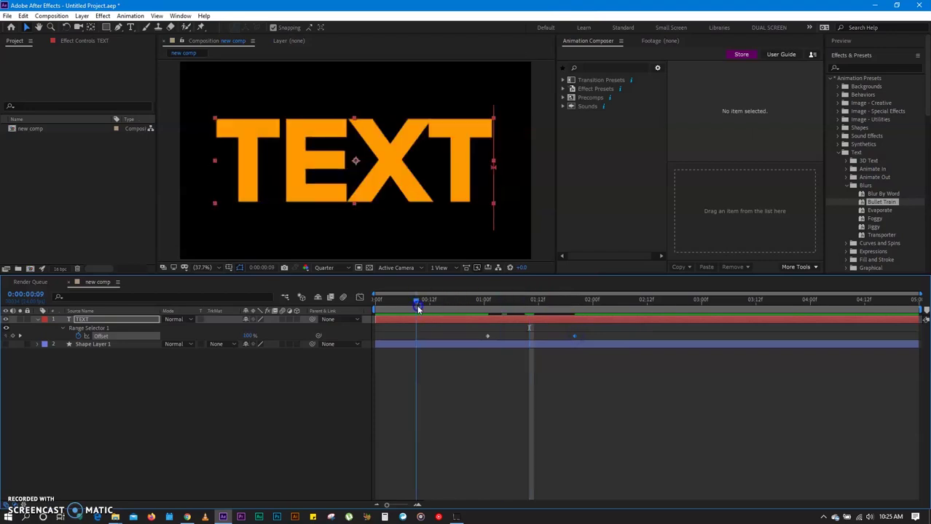
key("ctrl+z")
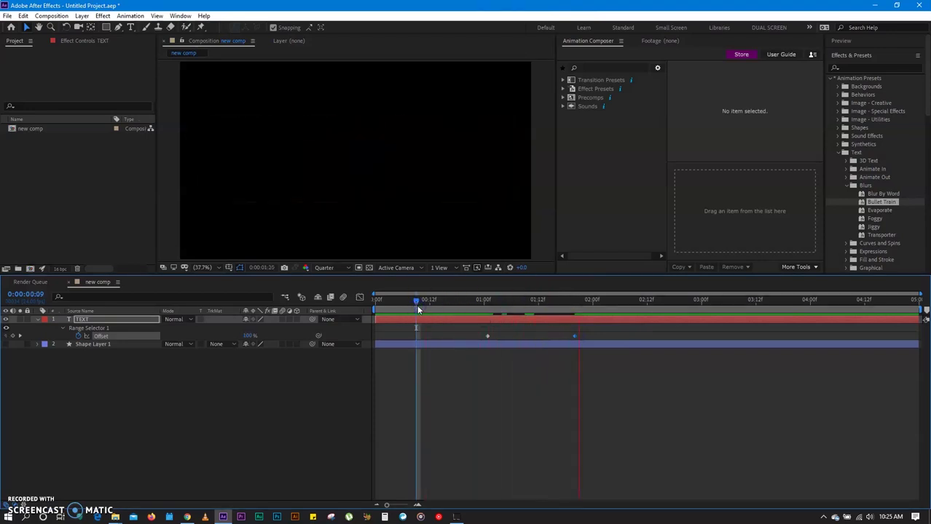
left_click(229, 352)
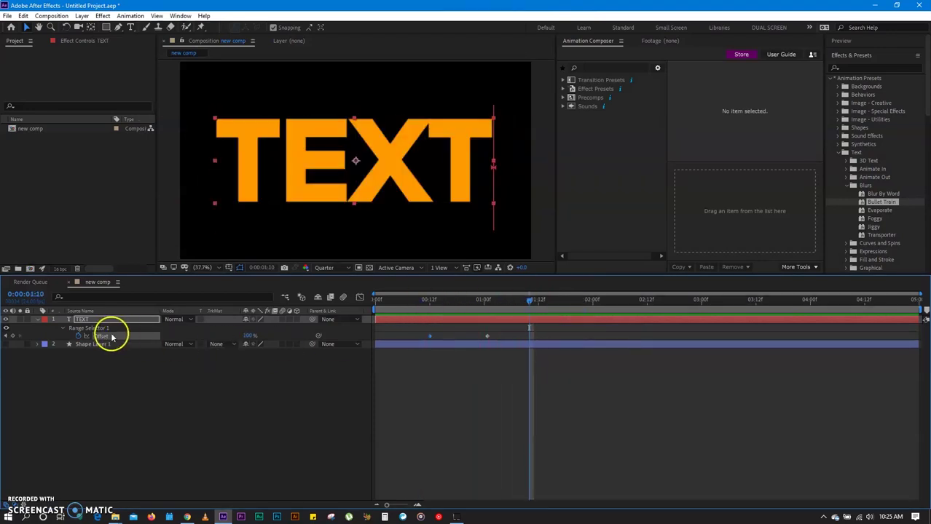
Search the effects for "glow" and apply the Stylize Glow effect to the TEXT layer
left_click(83, 321)
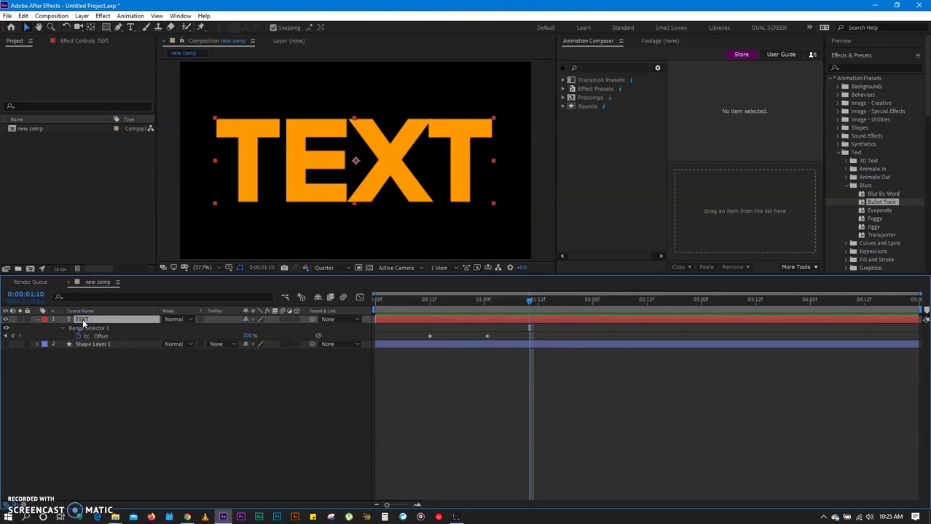
left_click(861, 67)
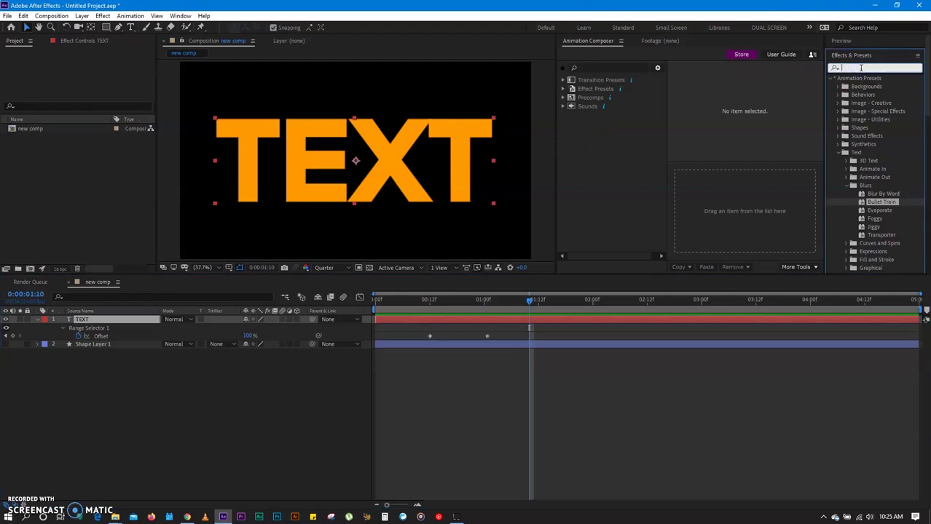
type("glow")
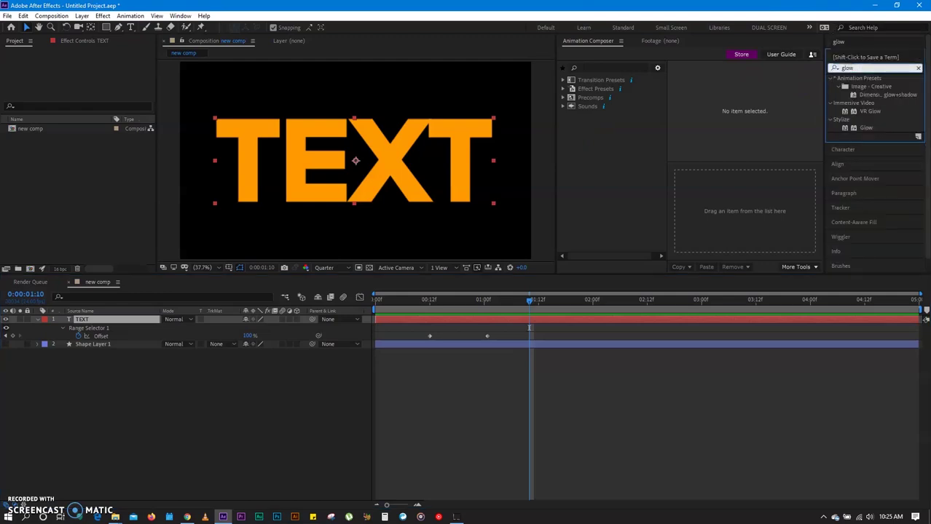
left_click(865, 128)
left_click_drag(363, 252, 304, 169)
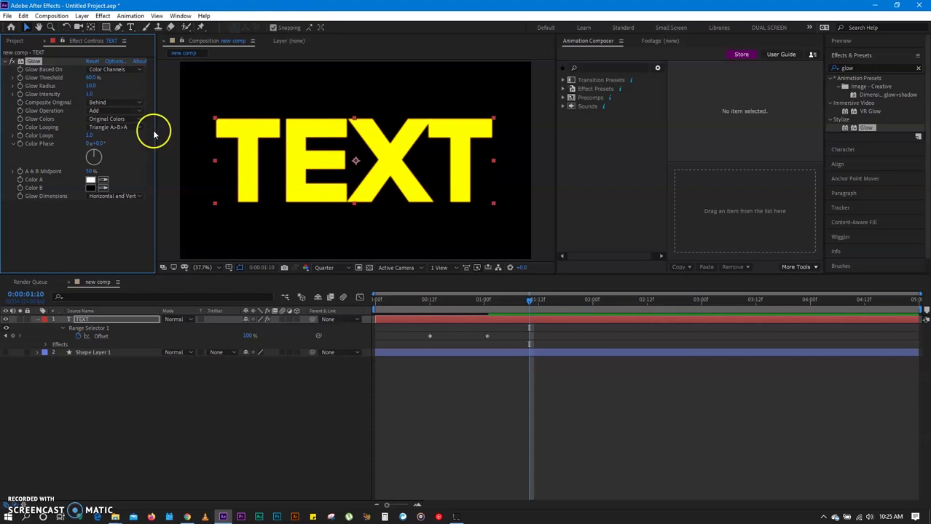
Review the Glow effect's threshold, radius and intensity settings on the TEXT layer
left_click(123, 91)
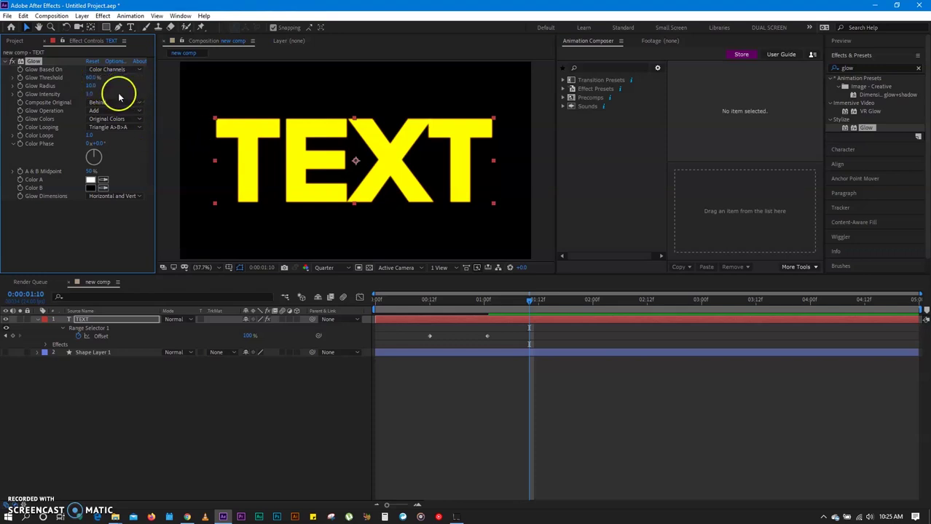
left_click(90, 86)
key("Return")
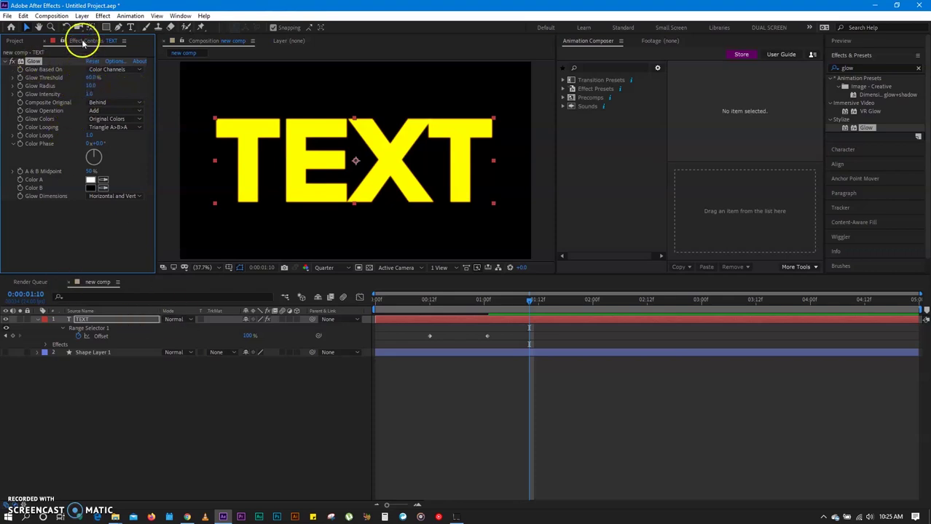
left_click(87, 321)
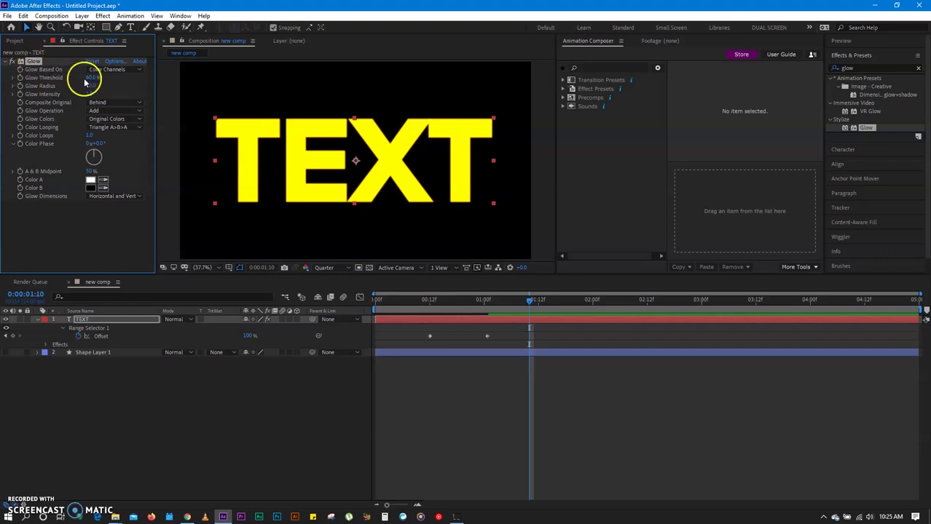
mouse_move(90, 81)
left_mouse_down()
mouse_move(104, 82)
mouse_move(61, 93)
mouse_move(93, 86)
mouse_move(91, 97)
left_mouse_up()
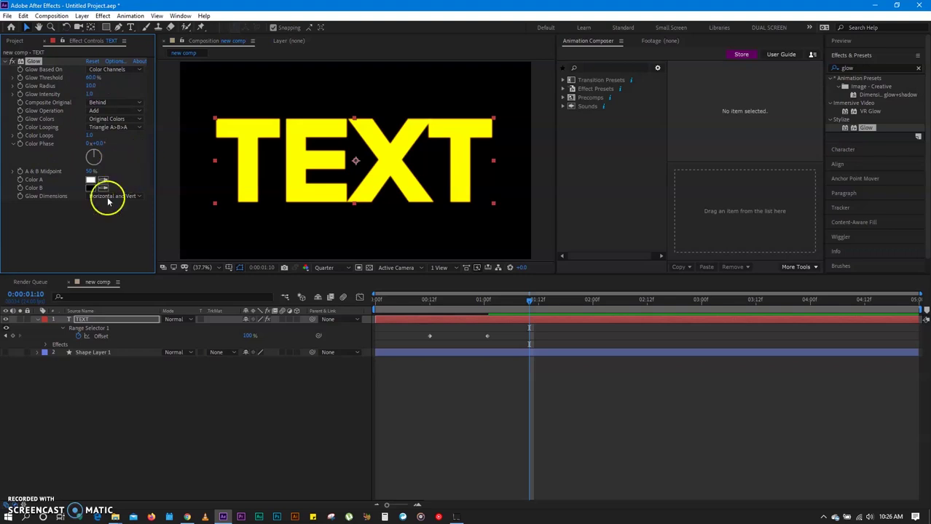
Search the effects for "blur" and delete the Glow effect from the TEXT layer
left_click(872, 70)
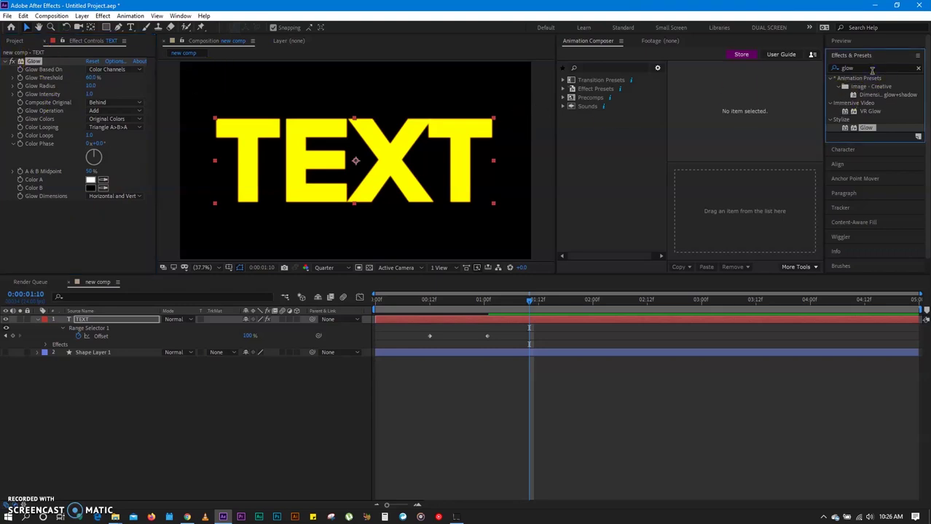
left_click(872, 70)
key("ctrl+a")
key("BackSpace")
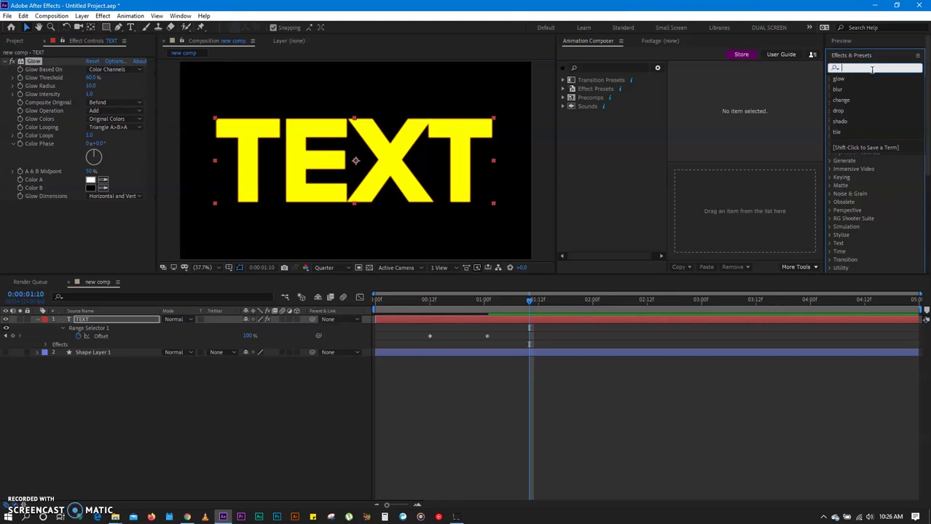
type("blur")
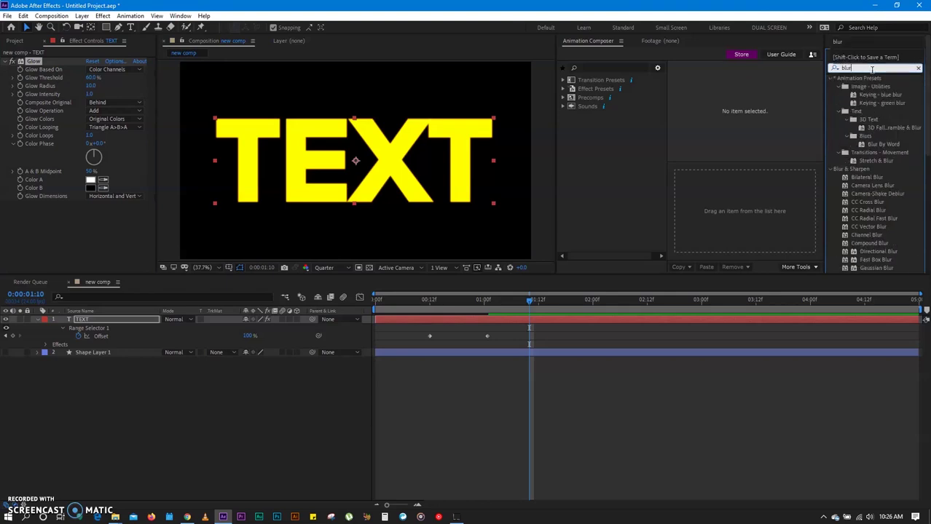
left_click(35, 62)
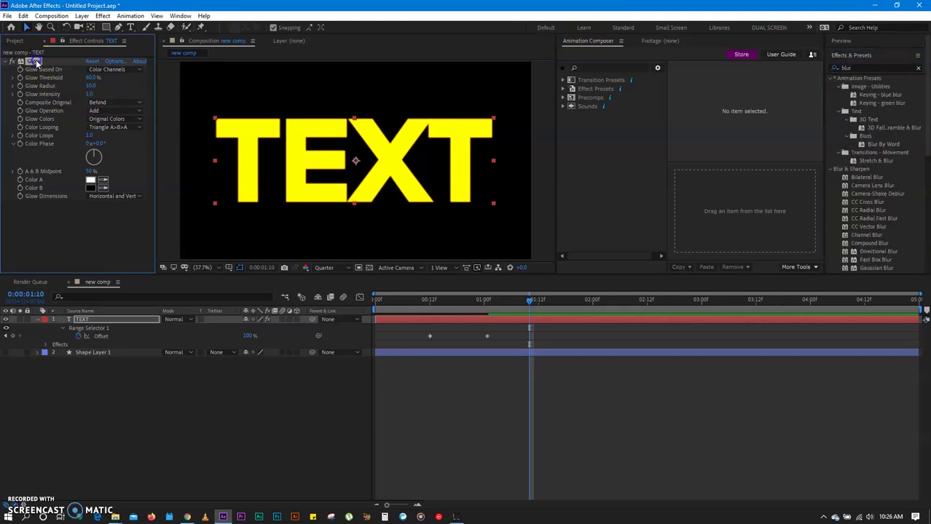
key("Delete")
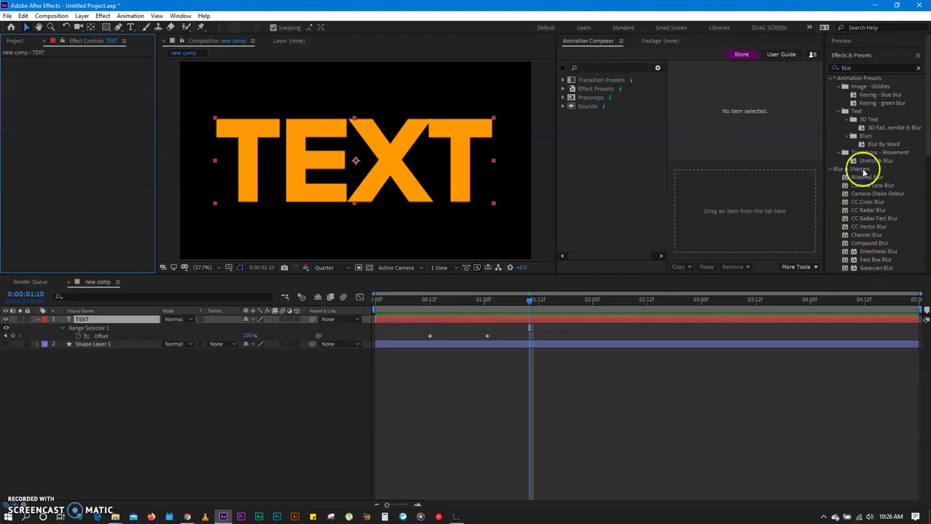
Apply the Gaussian Blur effect to the TEXT layer
left_click(877, 268)
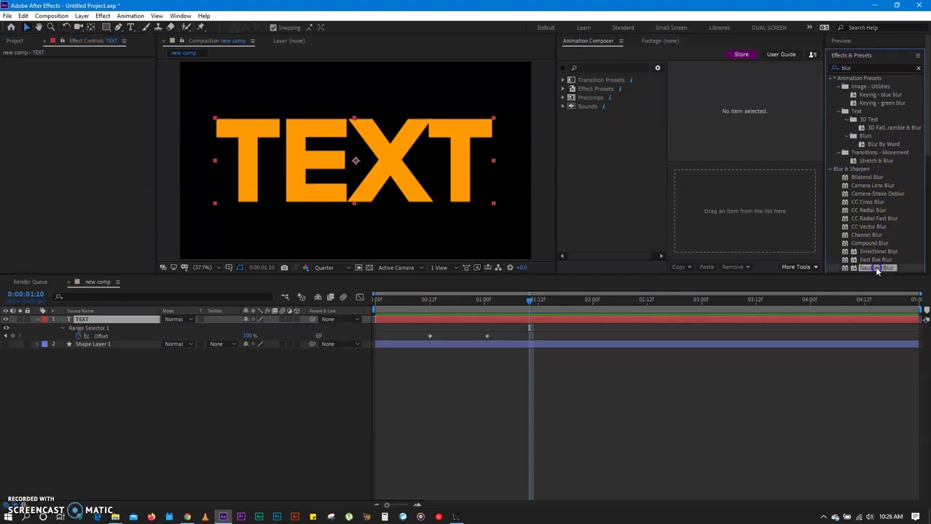
left_click_drag(877, 269, 399, 303)
left_click_drag(638, 167, 884, 186)
left_click_drag(584, 144, 374, 171)
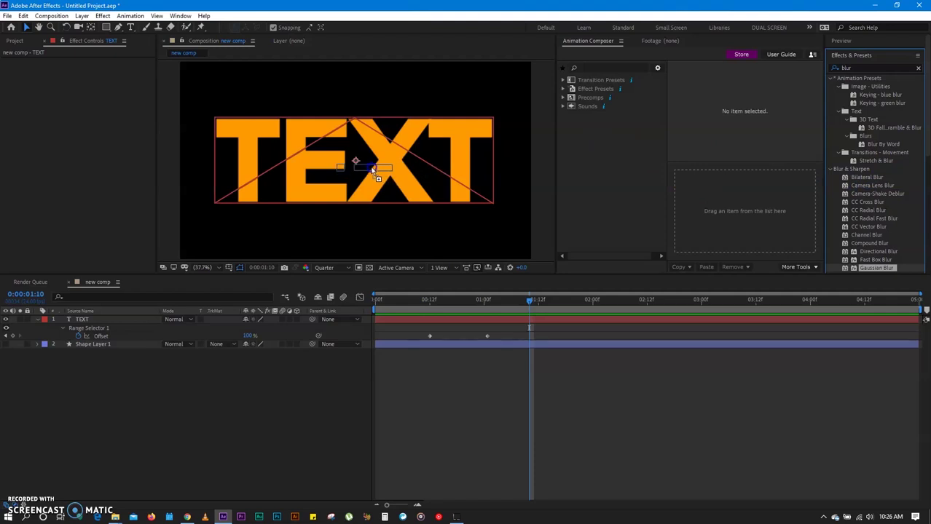
left_click_drag(373, 171, 77, 160)
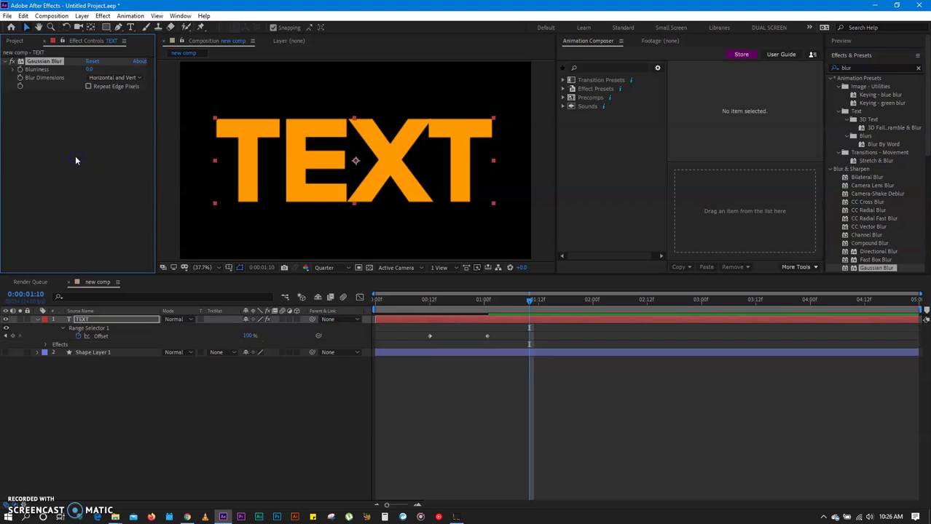
Animate the Gaussian Blur's Blurriness with a starting keyframe at 0:00:01:09 and a value of 187.9 at 0:00:03:00
mouse_move(531, 303)
left_mouse_down()
mouse_move(489, 303)
mouse_move(525, 303)
left_mouse_up()
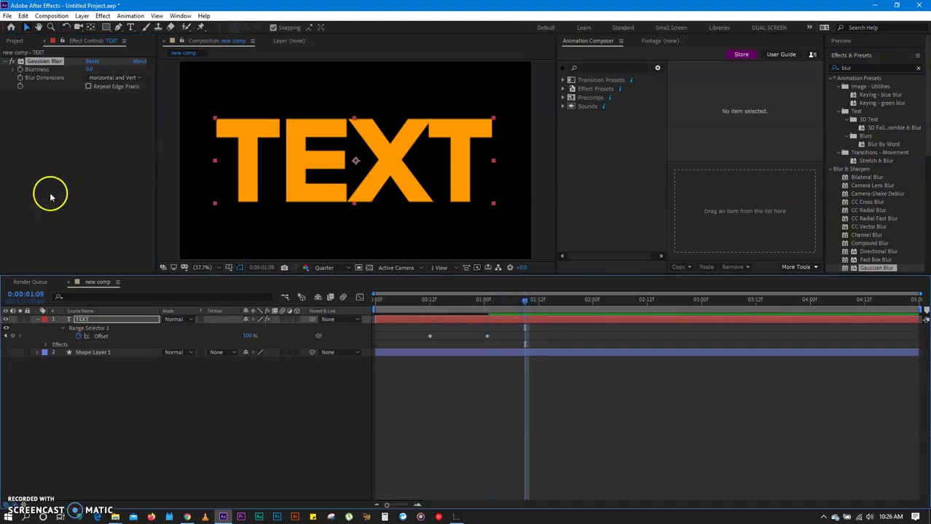
left_click(21, 71)
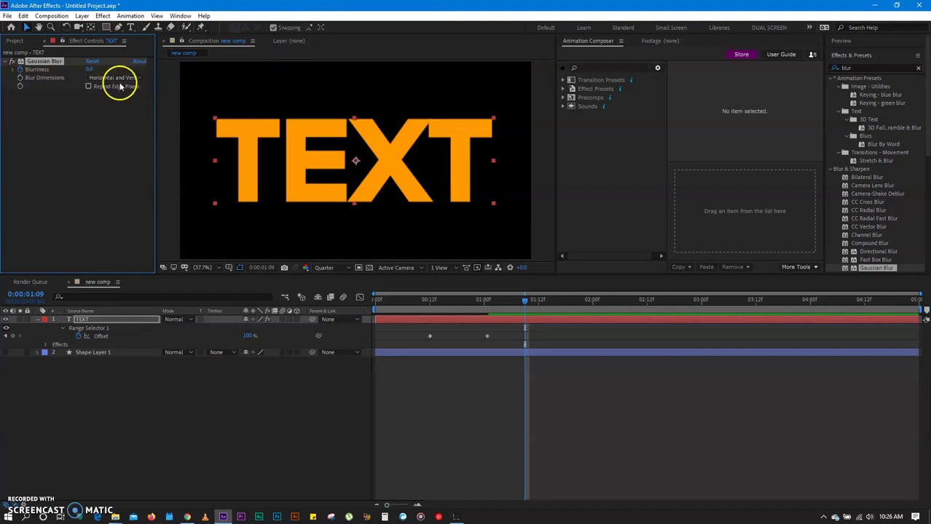
left_click_drag(528, 305, 701, 309)
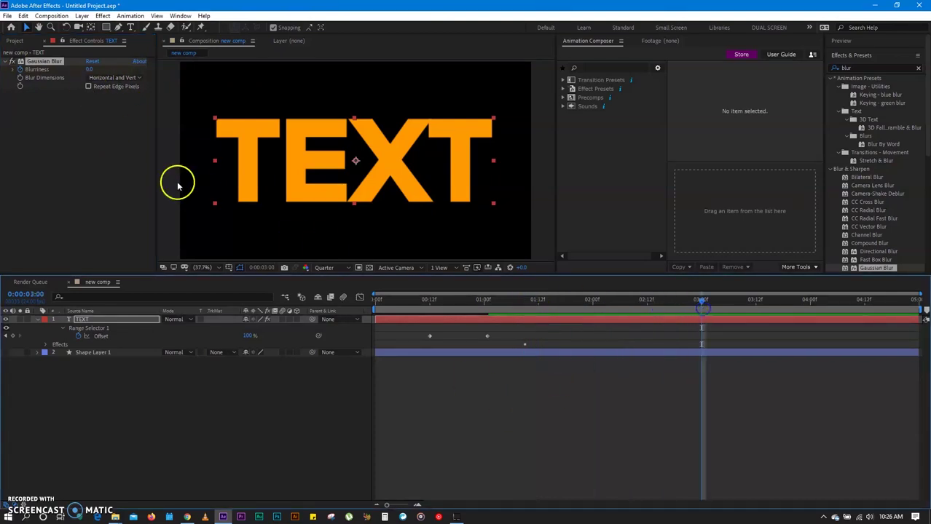
left_click_drag(88, 71, 925, 139)
left_click(764, 358)
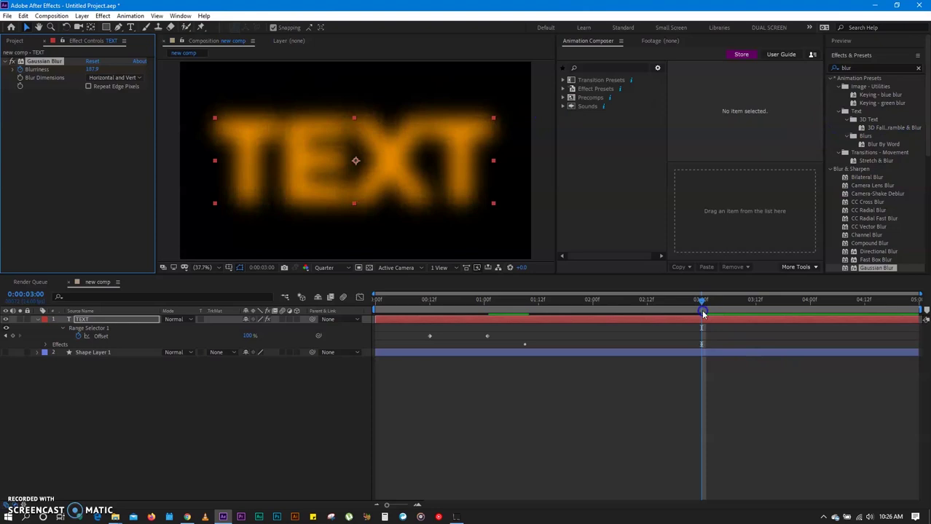
Preview the blur animation from 0:00:01:07 and again from the composition's start
left_click_drag(703, 303, 515, 301)
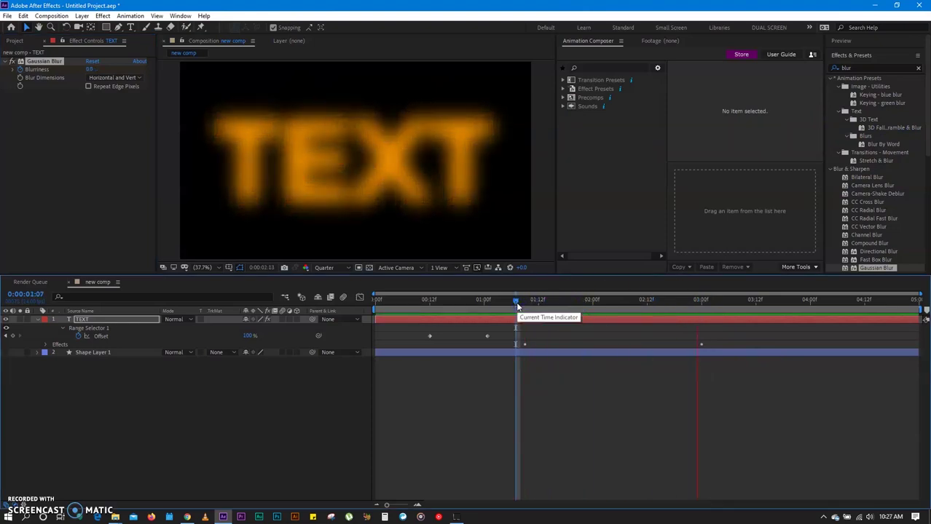
key("space")
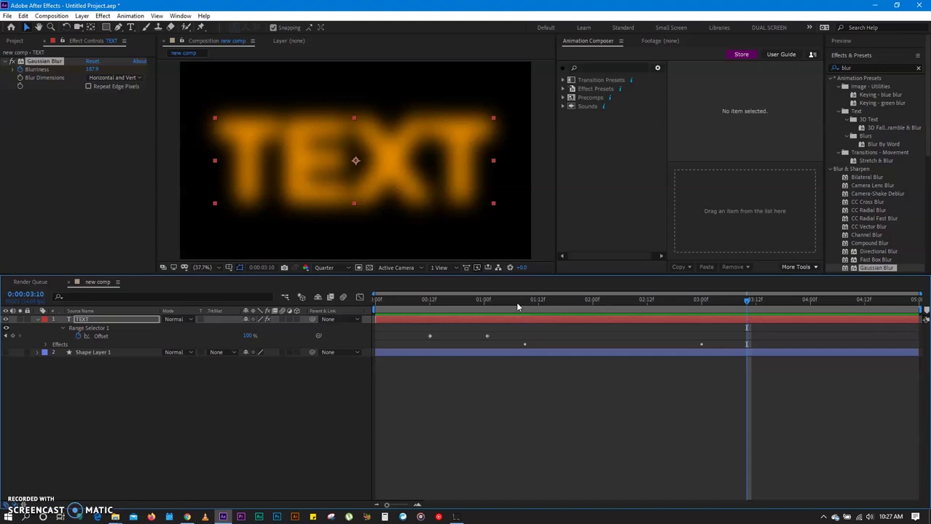
left_click_drag(746, 302, 307, 303)
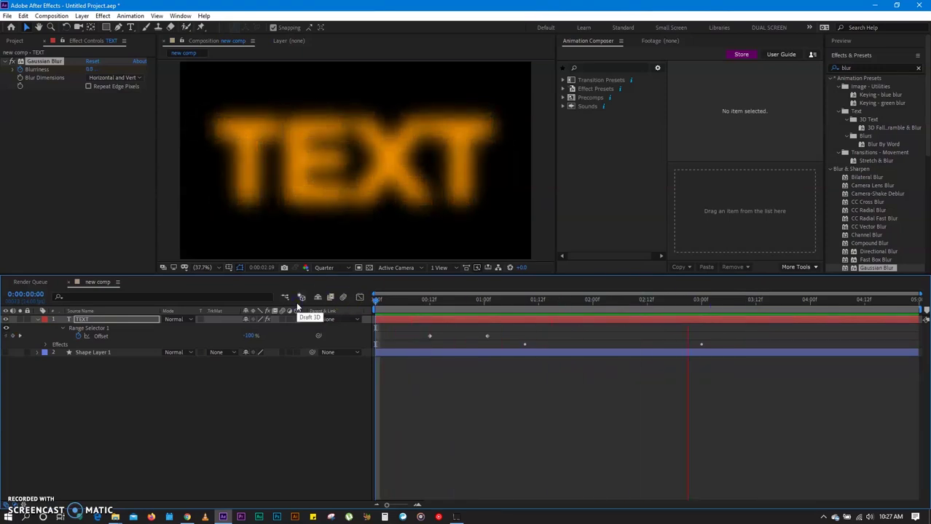
key("space")
key("space")
key("space")
Collapse the TEXT layer's keyframed properties and set the current time to 0:00:03:03
key("u")
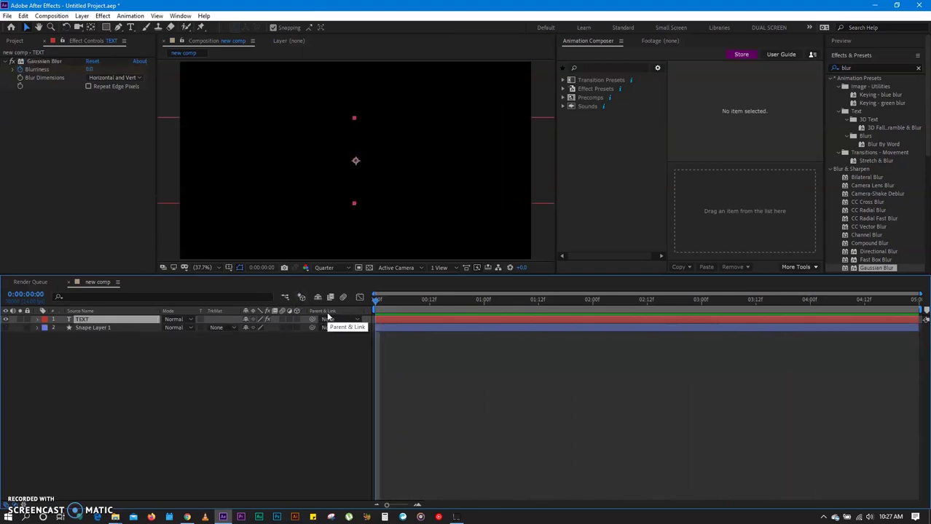
left_click_drag(377, 302, 714, 303)
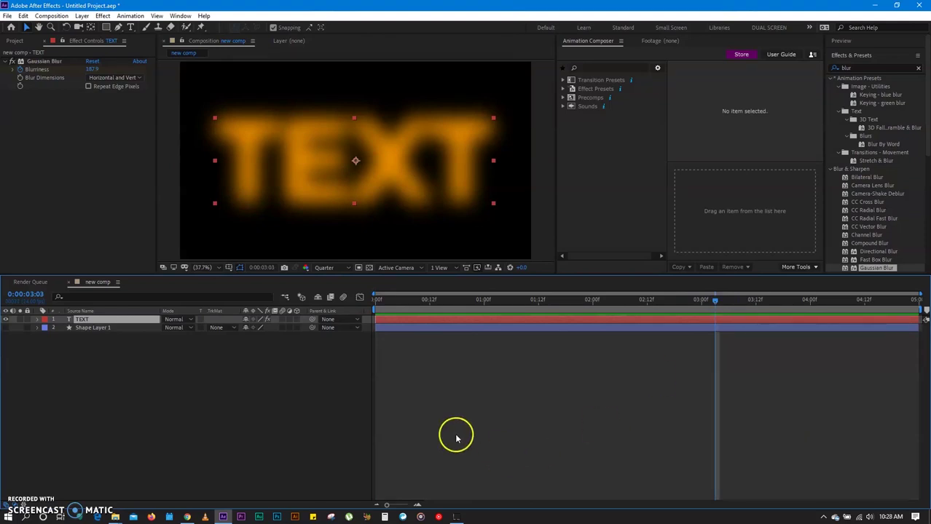
Return to the start of the new comp composition and add it to the Render Queue
key("Home")
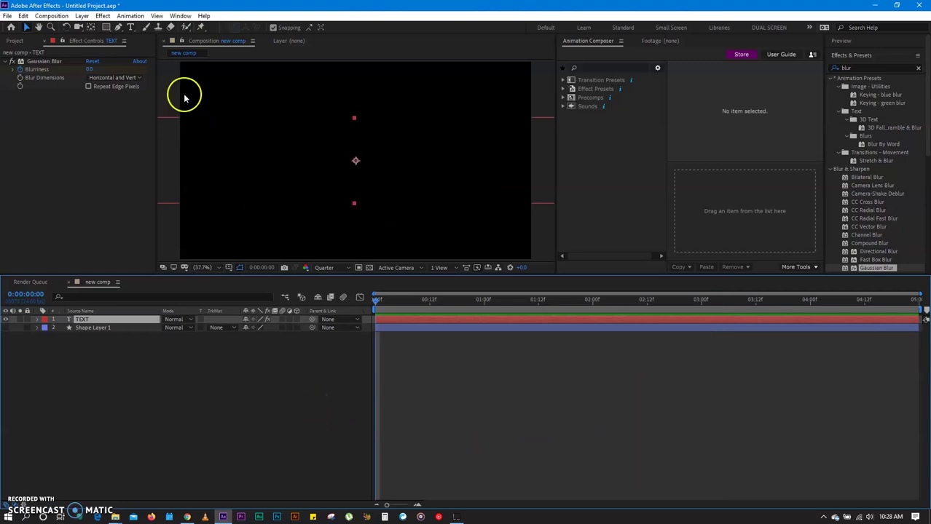
left_click(50, 16)
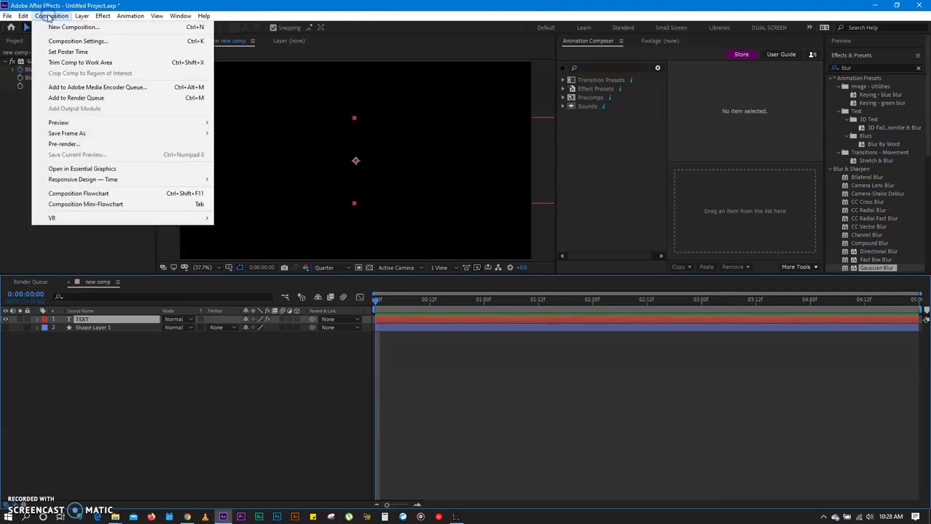
left_click(71, 100)
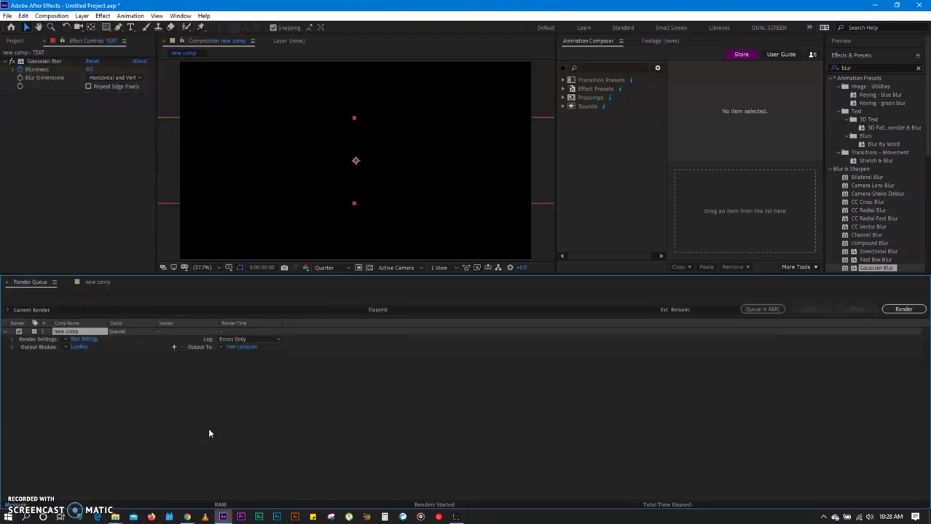
left_click(27, 284)
left_click(98, 283)
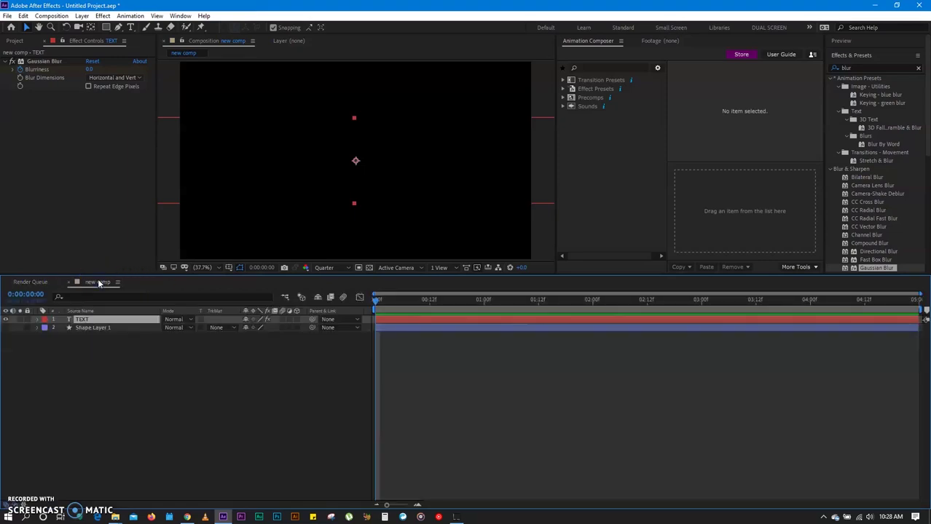
left_click(24, 285)
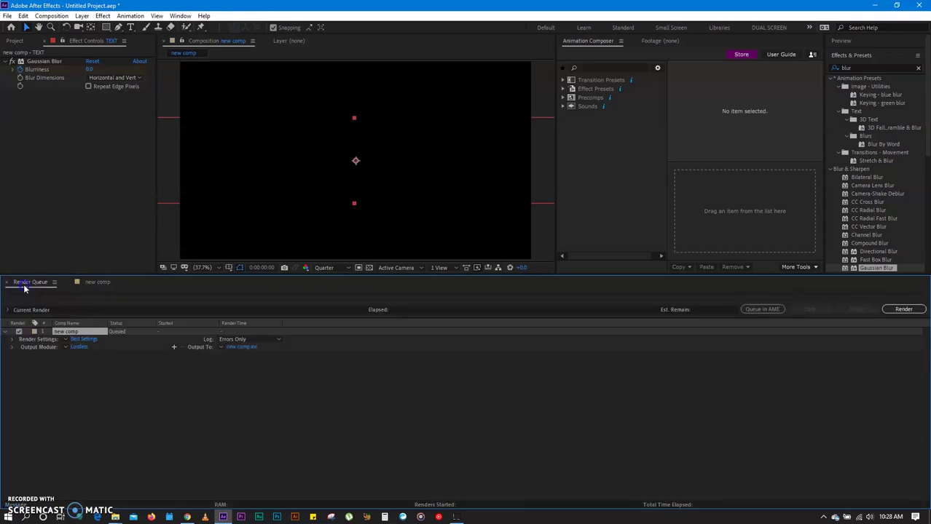
left_click(25, 286)
left_click(71, 330)
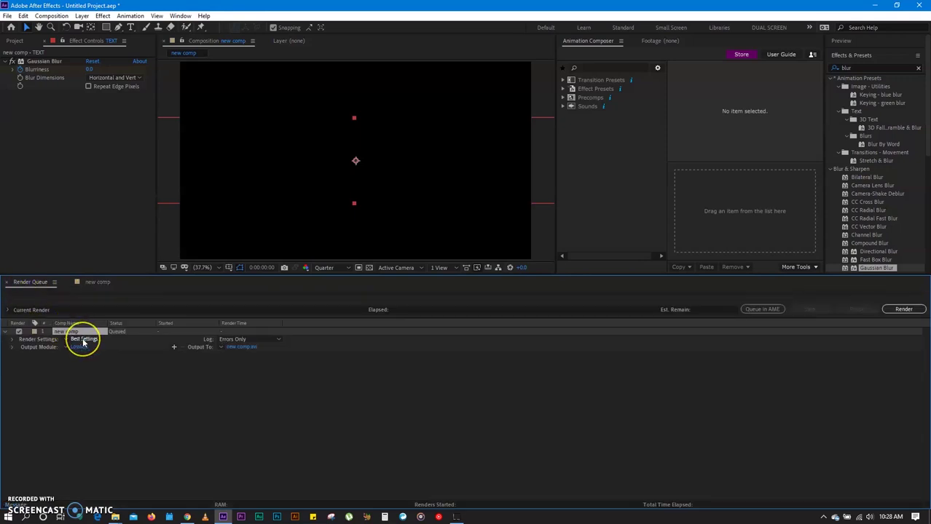
Accept render settings of Best quality and Full resolution, and keep AVI as the output module format
left_click(84, 339)
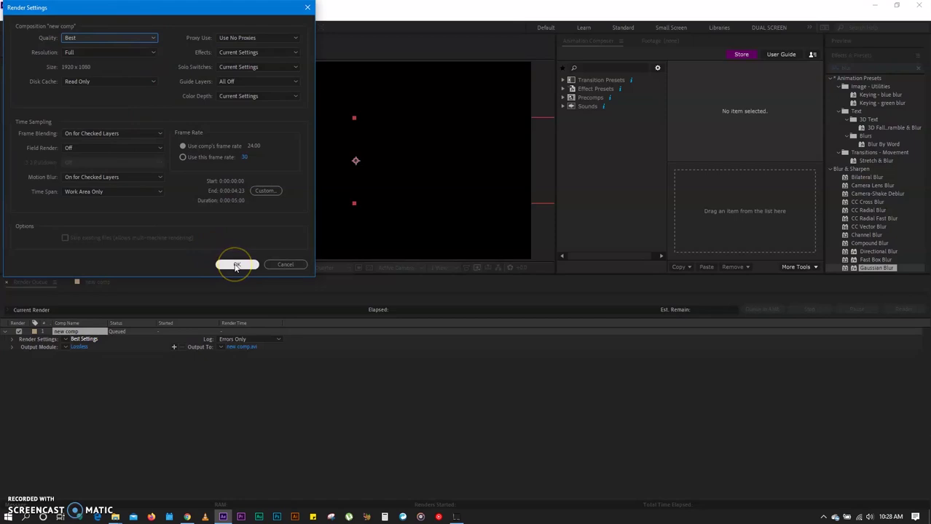
left_click(235, 266)
left_click(79, 347)
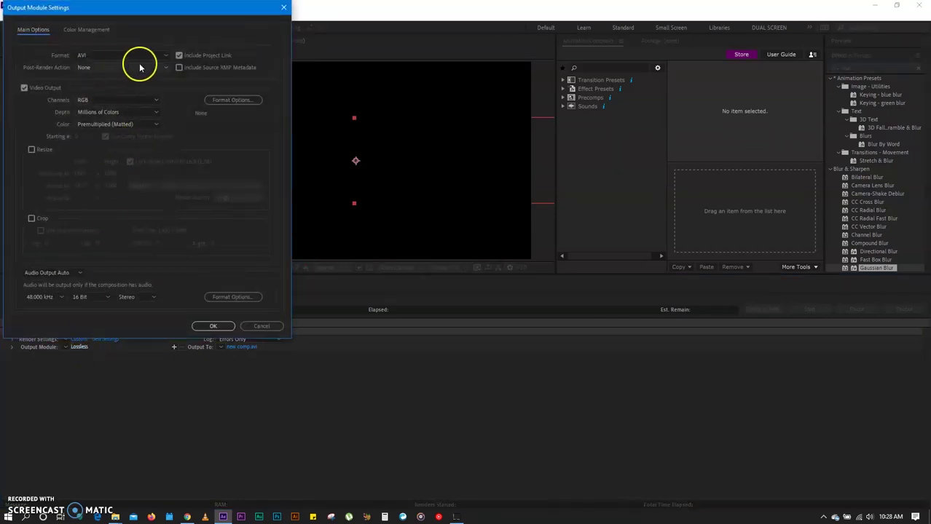
left_click(160, 57)
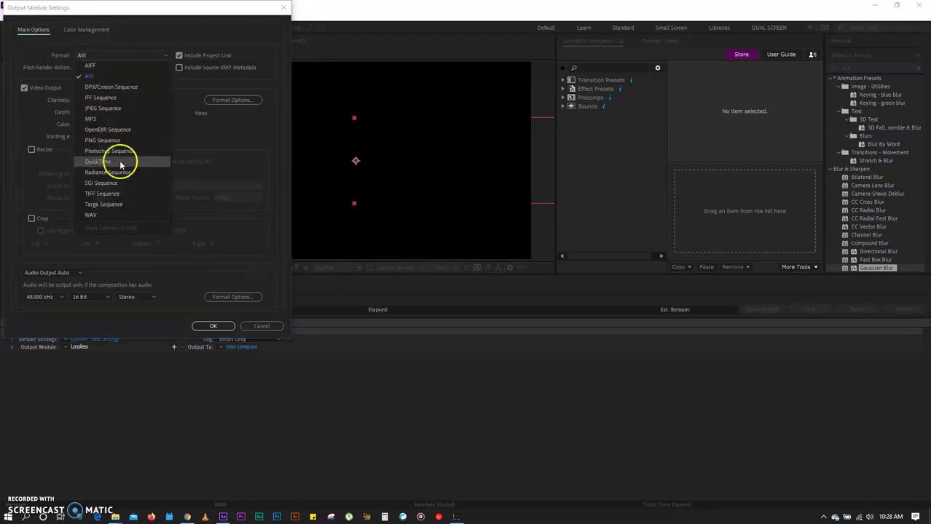
left_click(260, 60)
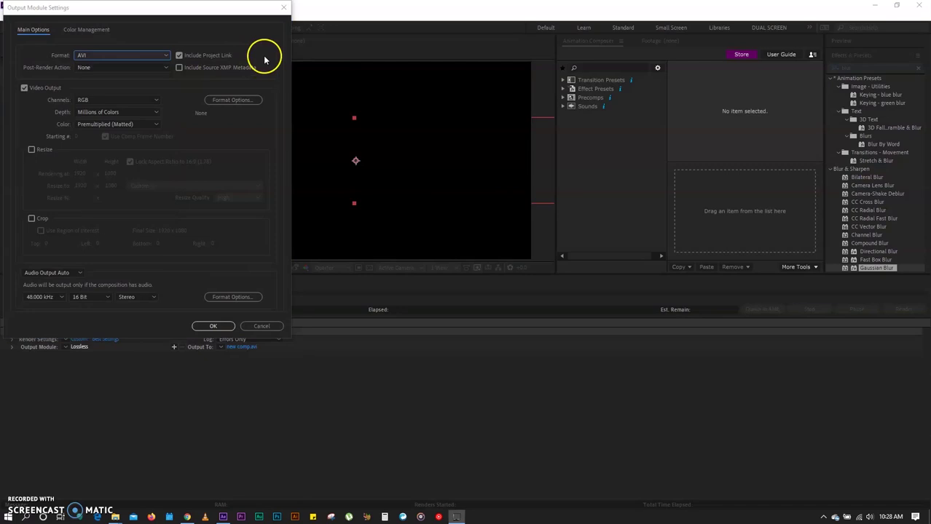
left_click(211, 327)
Name the output movie file "text animation"
left_click(239, 345)
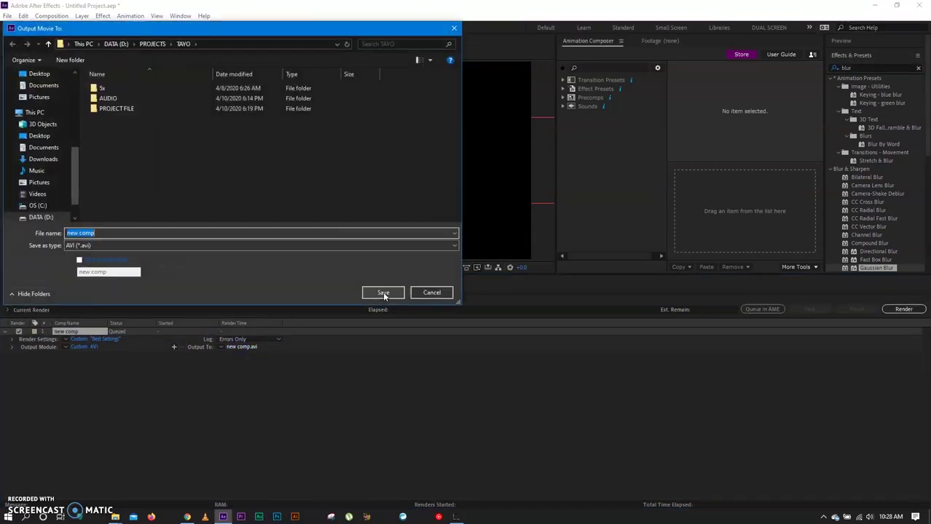
left_click(156, 231)
key("BackSpace")
key("BackSpace")
key("BackSpace")
key("BackSpace")
key("BackSpace")
key("BackSpace")
key("BackSpace")
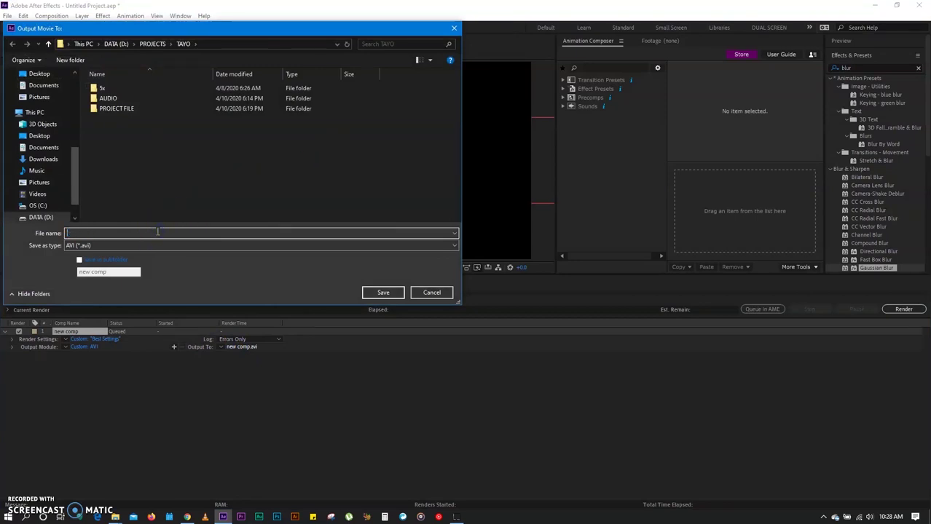
type("text anim")
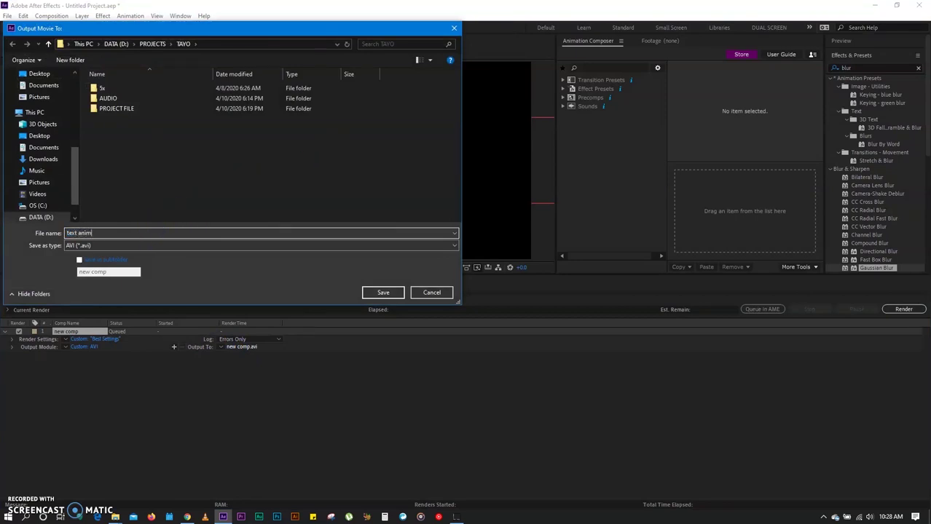
type("ation")
Save the output movie in the tutorial folder inside PROJECTS on DATA (D:) and render the queued composition
left_click(156, 44)
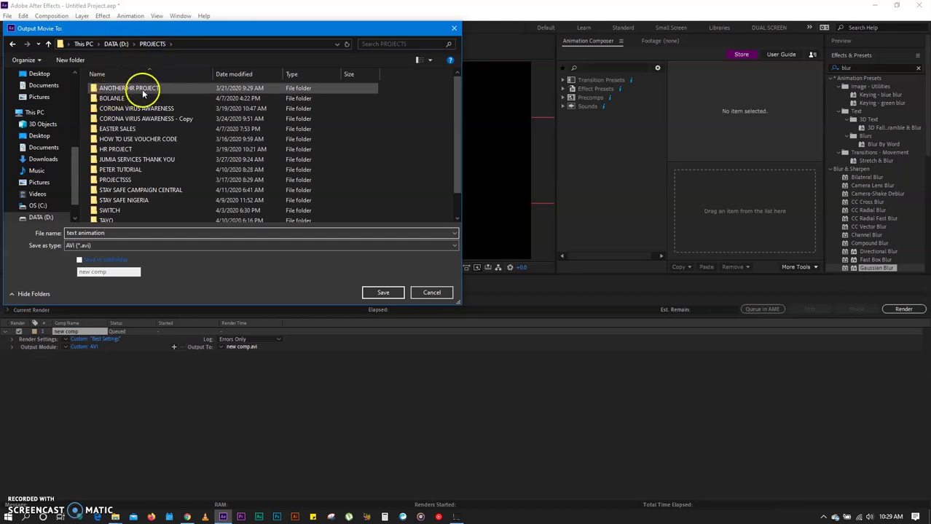
scroll(127, 91, "down", 1)
double_click(115, 151)
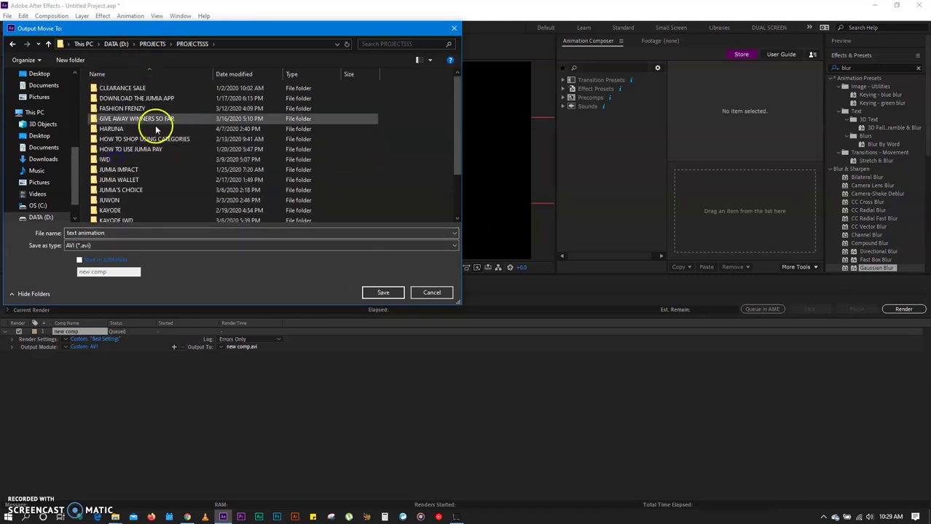
left_click(154, 43)
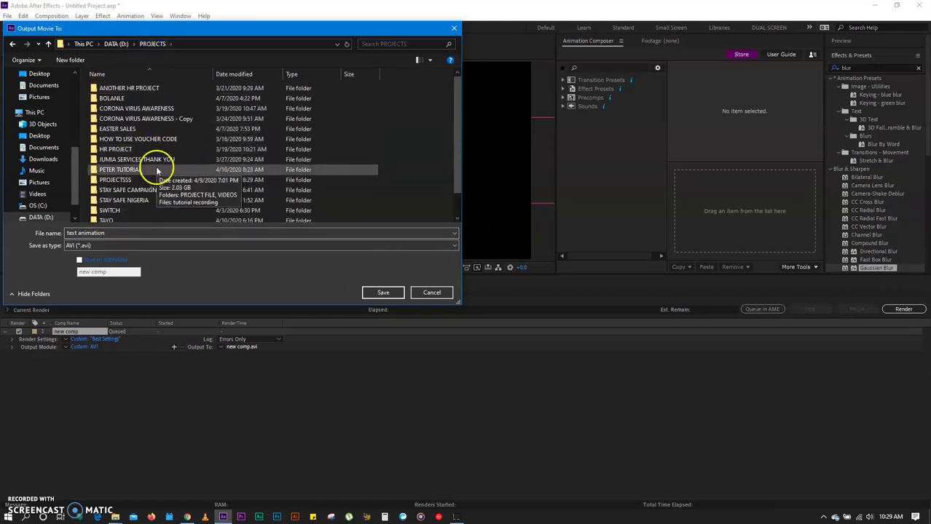
double_click(120, 171)
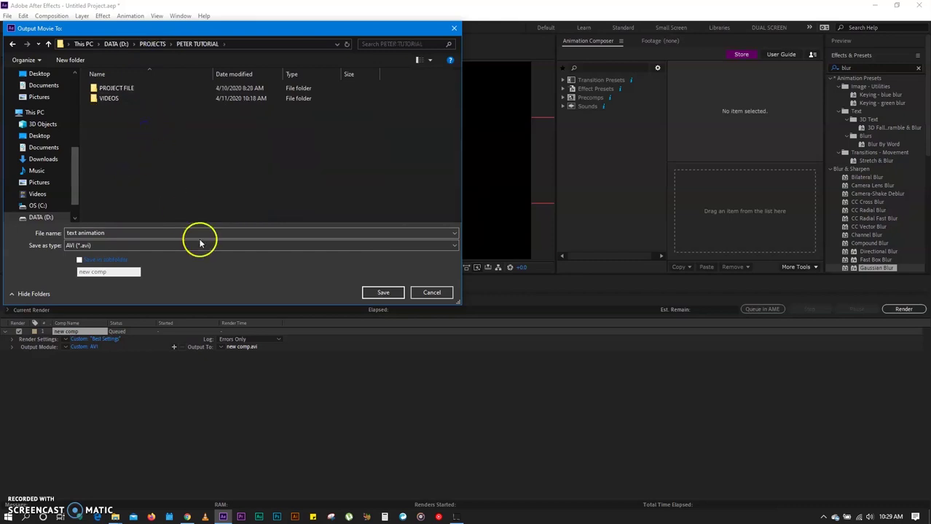
left_click(381, 292)
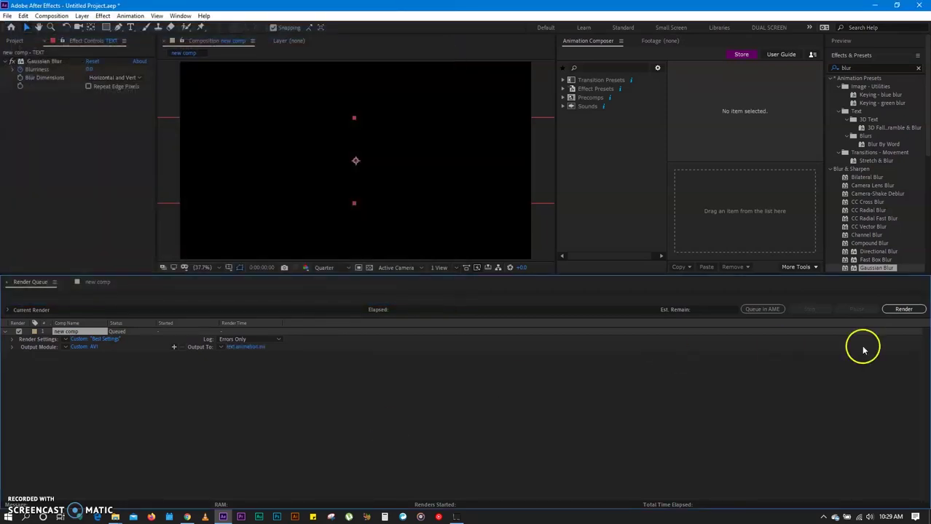
left_click(904, 309)
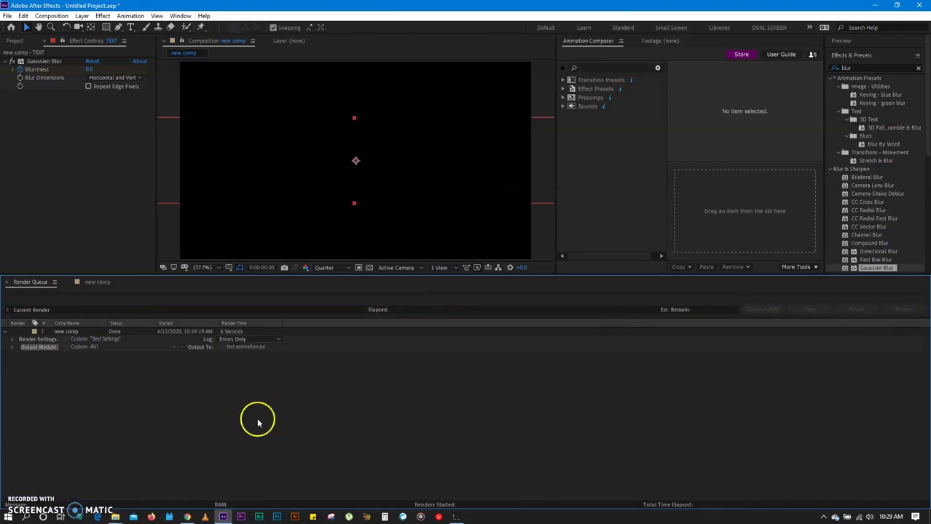
Switch to File Explorer, play the rendered "text animation" video from the tutorial folder in VLC, and return to After Effects
mouse_move(115, 515)
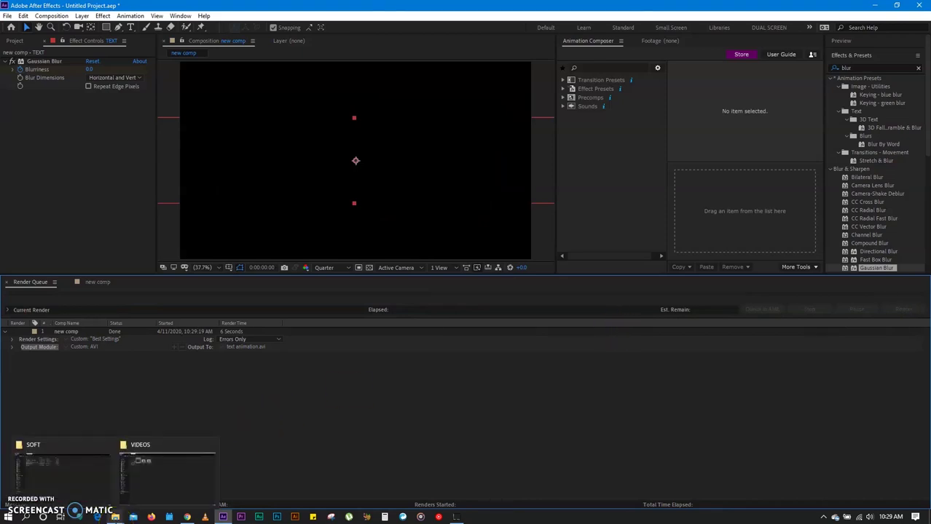
left_click(150, 474)
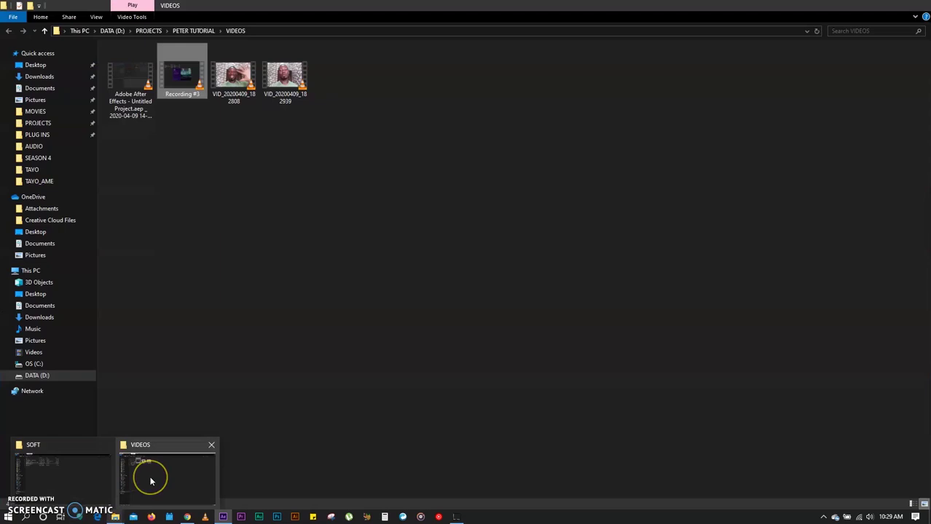
left_click(213, 20)
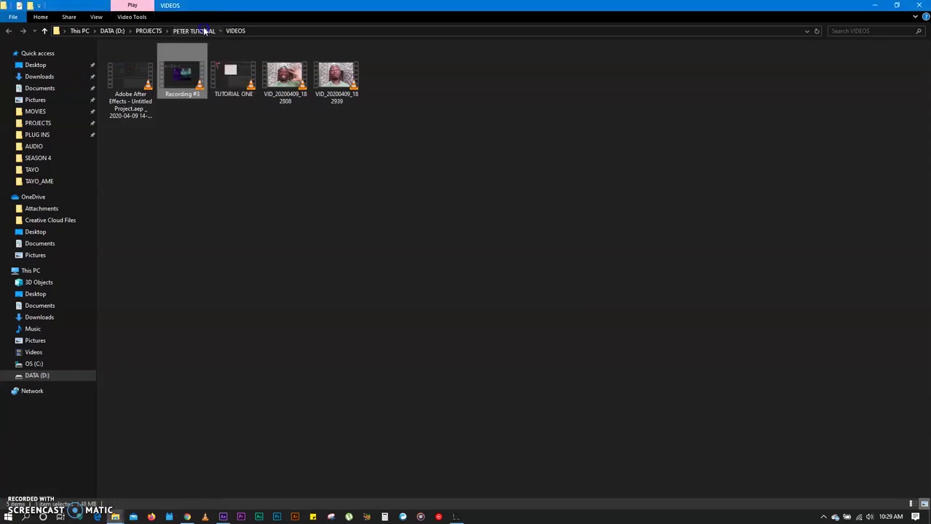
left_click(203, 31)
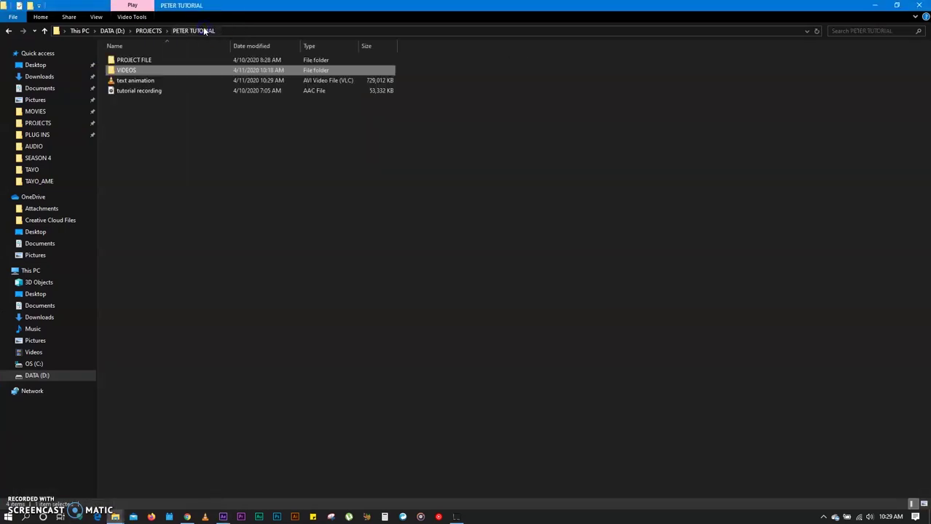
left_click(140, 85)
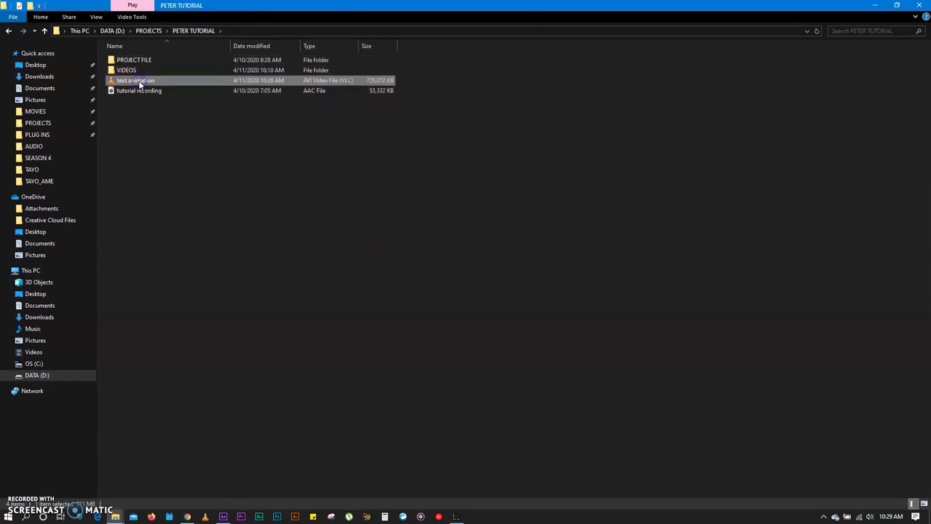
double_click(140, 85)
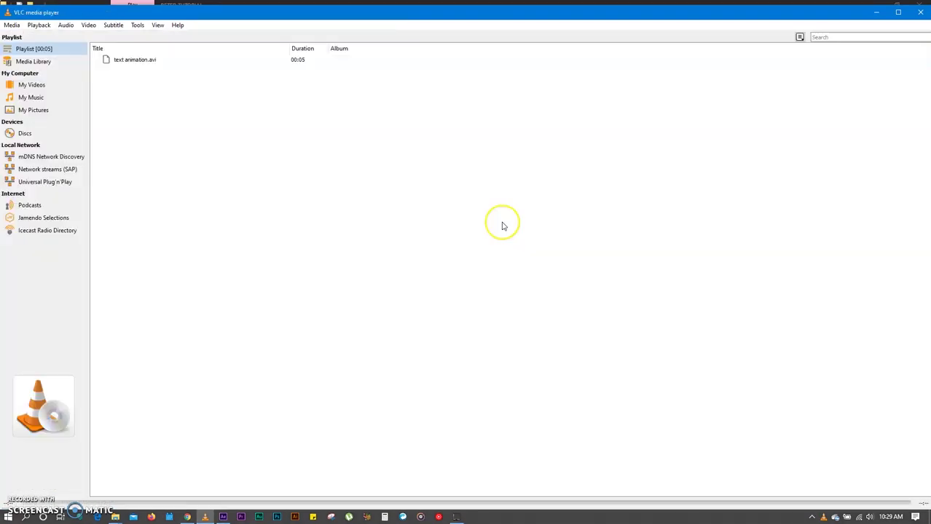
left_click(921, 13)
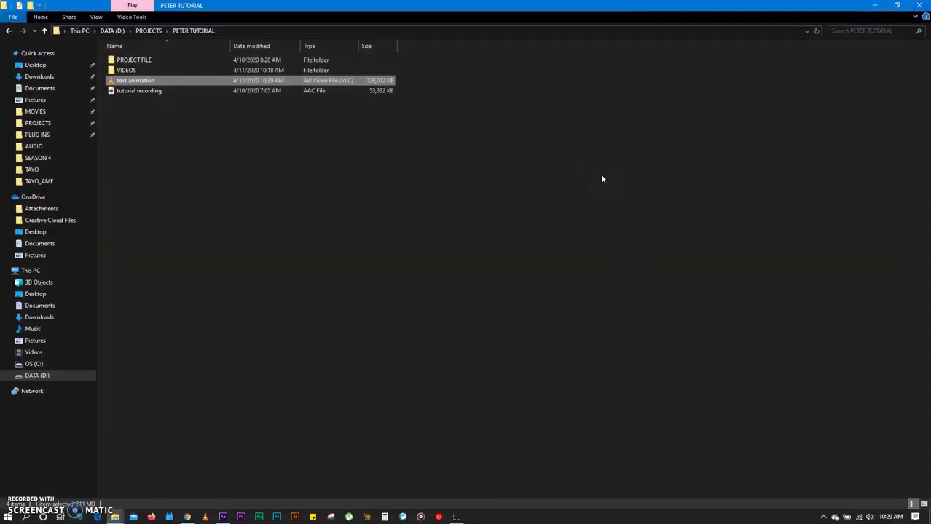
left_click(874, 5)
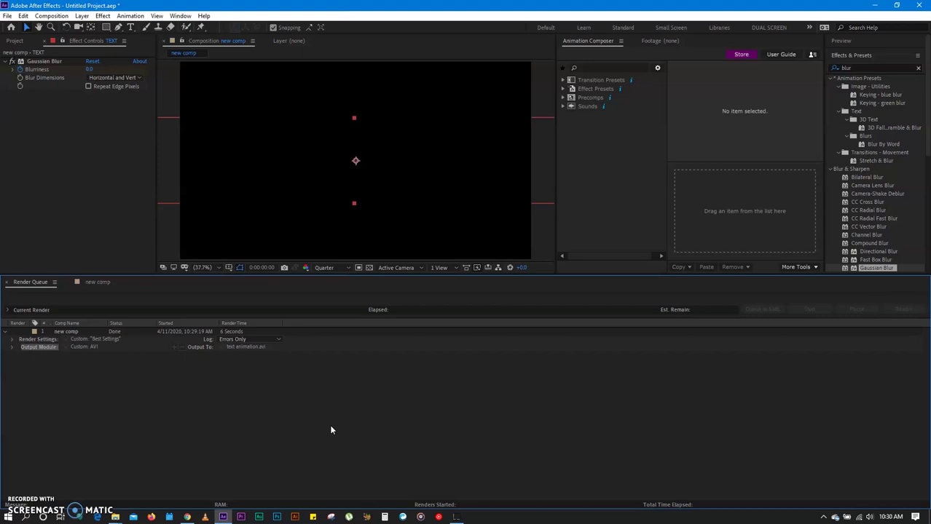
left_click(457, 513)
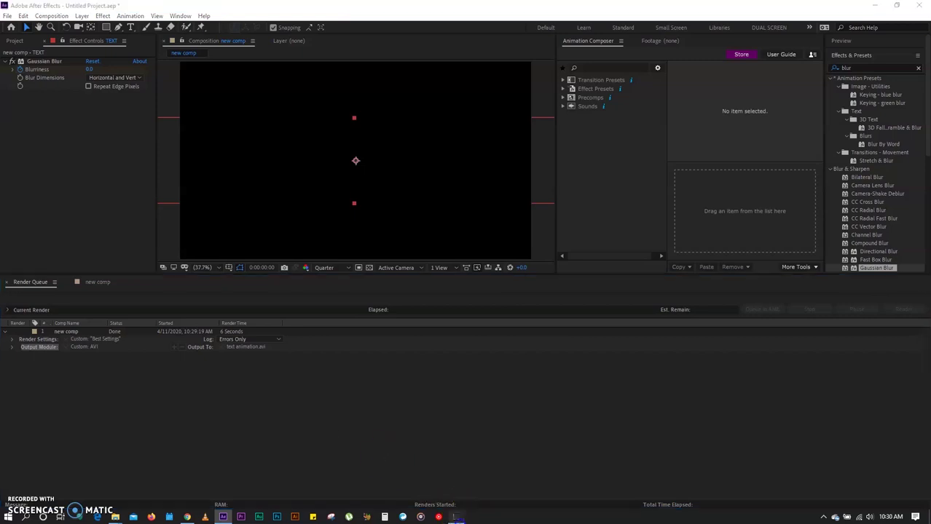
left_click(536, 420)
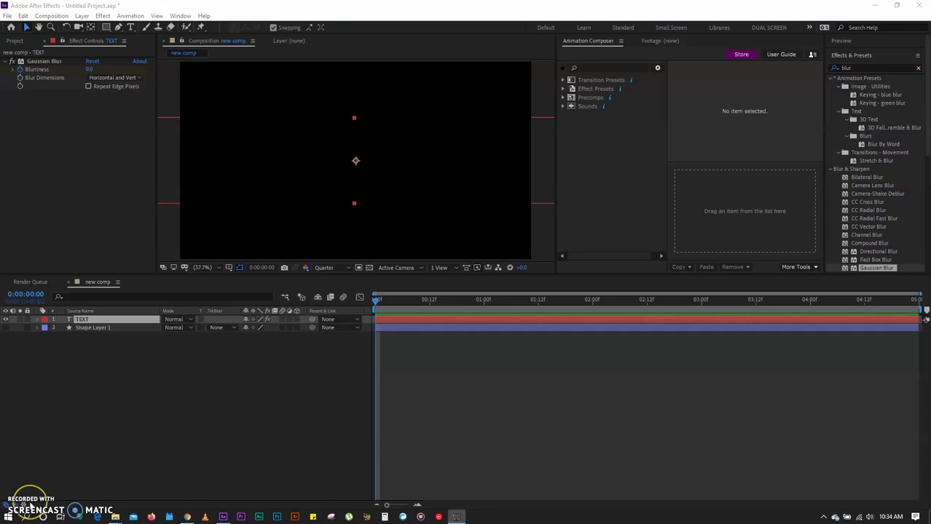